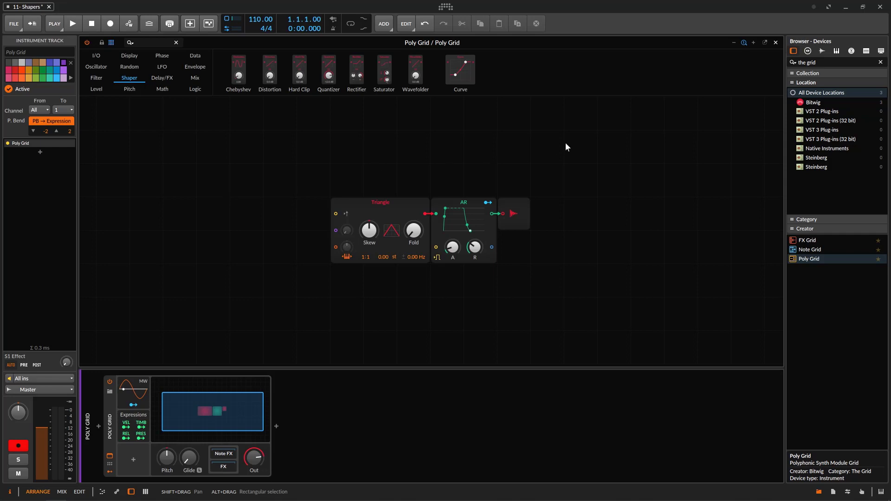
# - Delete the Triangle and AR modules and move the Audio Out module slightly down
pyautogui.moveTo(303, 179); pyautogui.dragTo(487, 279)
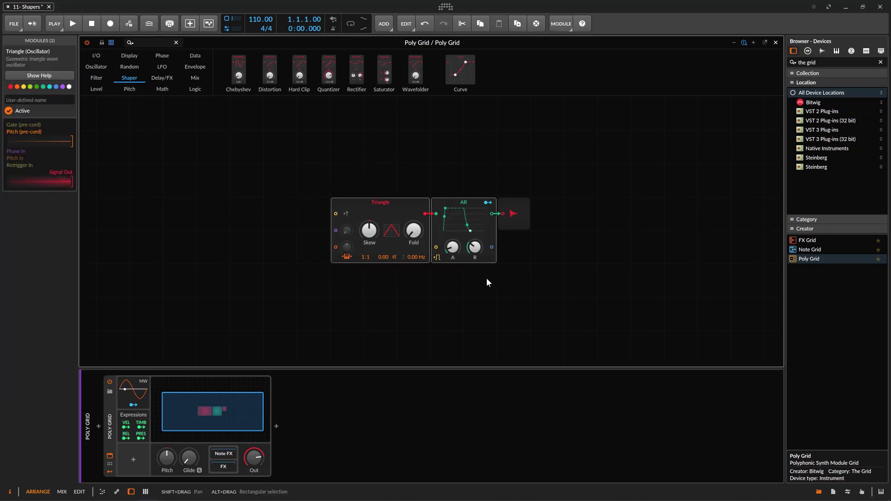
pyautogui.press('Delete')
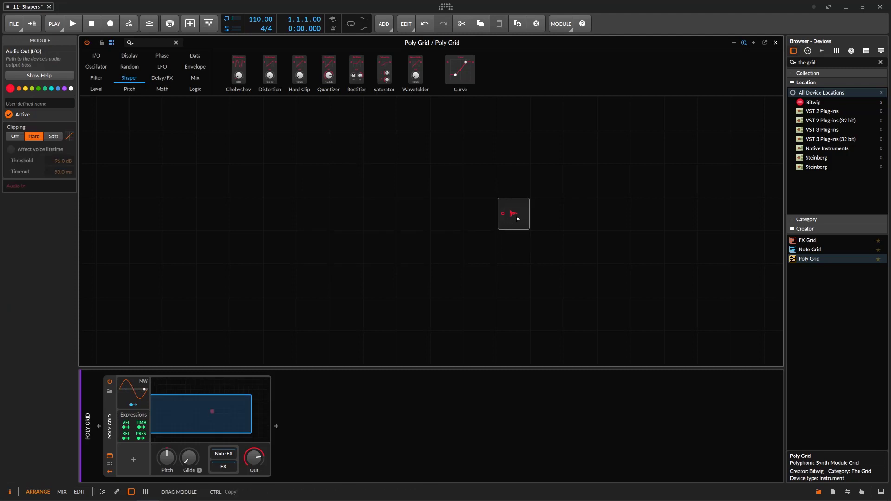
pyautogui.moveTo(517, 220); pyautogui.dragTo(505, 247)
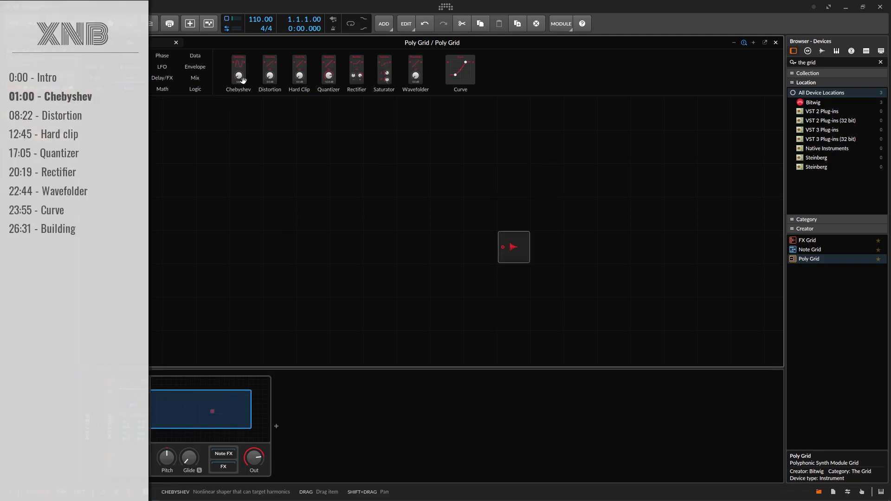
# - Add a Chebyshev shaper to the grid, placed up and to the left of the Audio Out module
pyautogui.moveTo(238, 66); pyautogui.dragTo(352, 152)
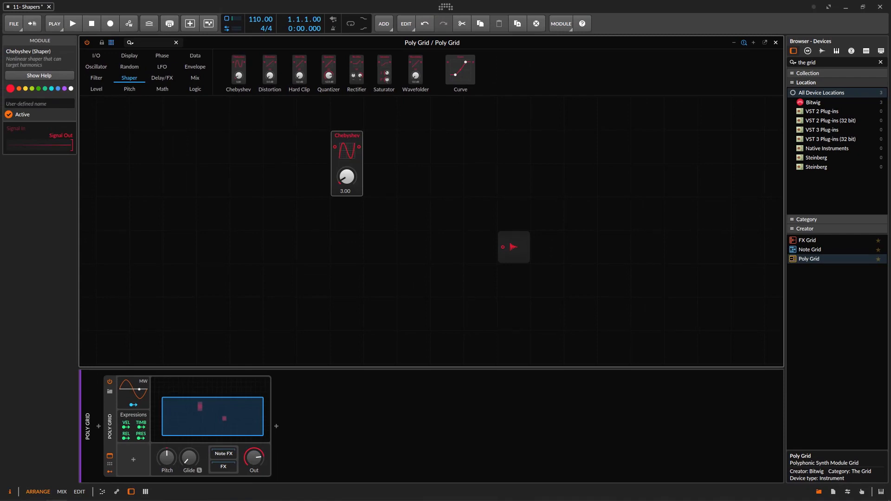
pyautogui.moveTo(196, 58); pyautogui.dragTo(0, 25)
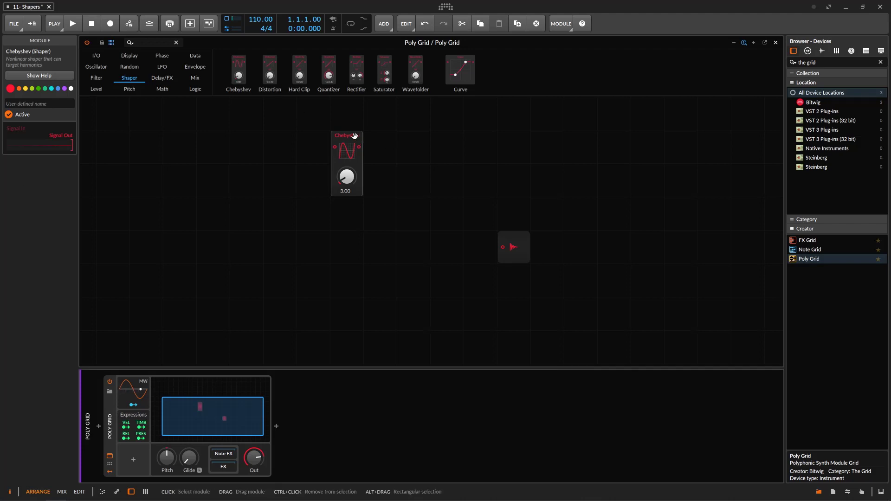
pyautogui.moveTo(340, 137); pyautogui.dragTo(300, 136)
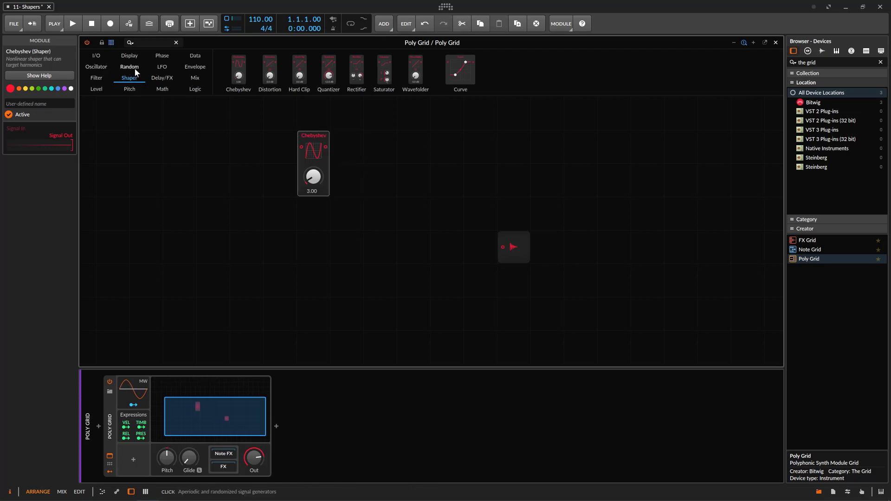
# - Add an LFO connected to the Chebyshev input, leaving one module's gap between them
pyautogui.click(96, 67)
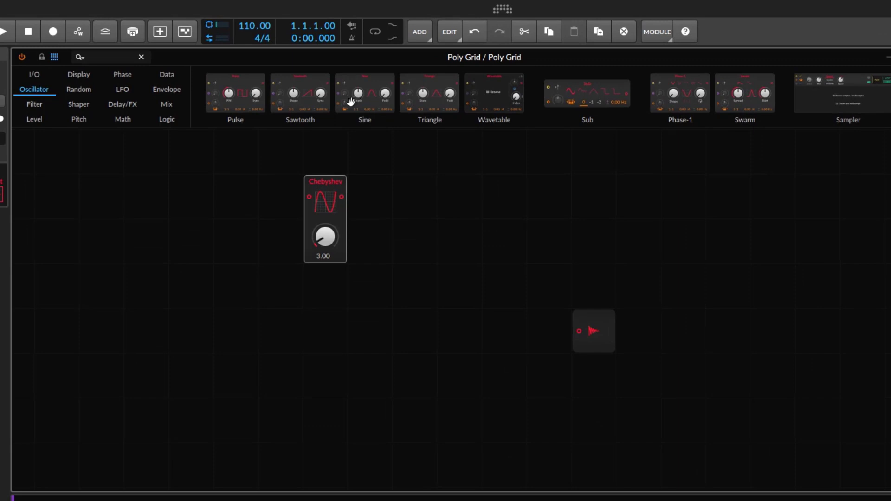
pyautogui.click(122, 91)
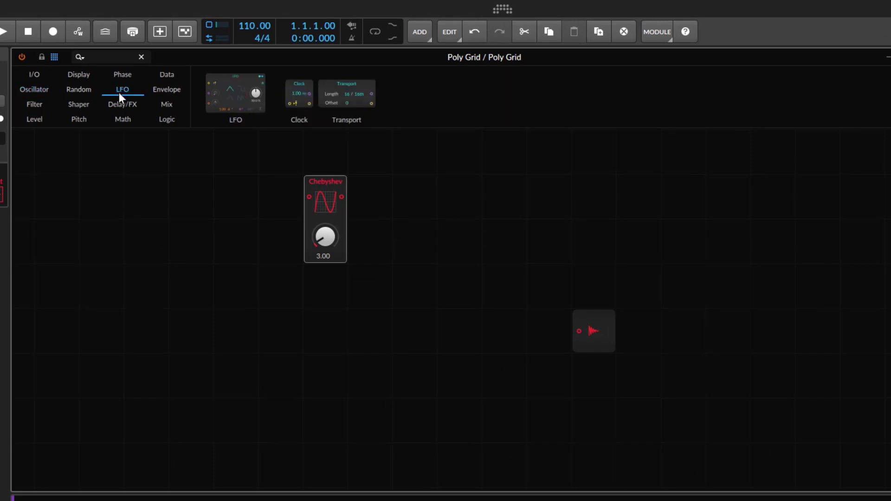
pyautogui.moveTo(241, 80); pyautogui.dragTo(274, 204)
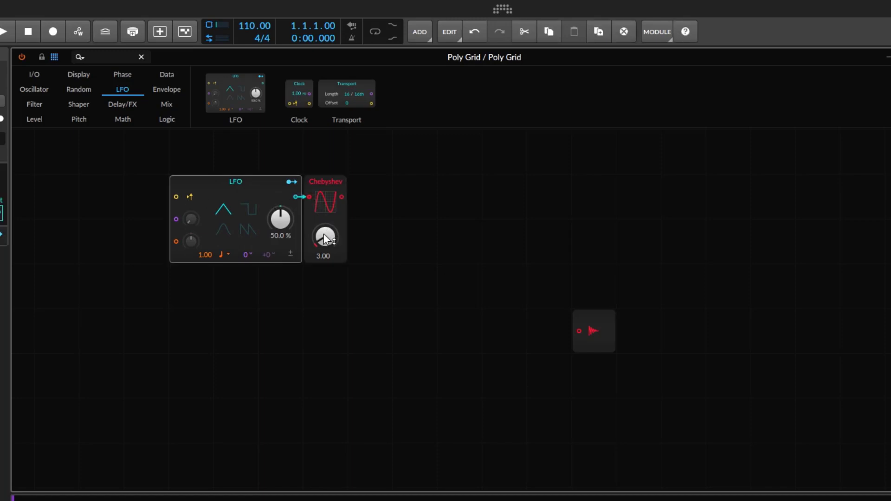
pyautogui.moveTo(258, 179); pyautogui.dragTo(213, 179)
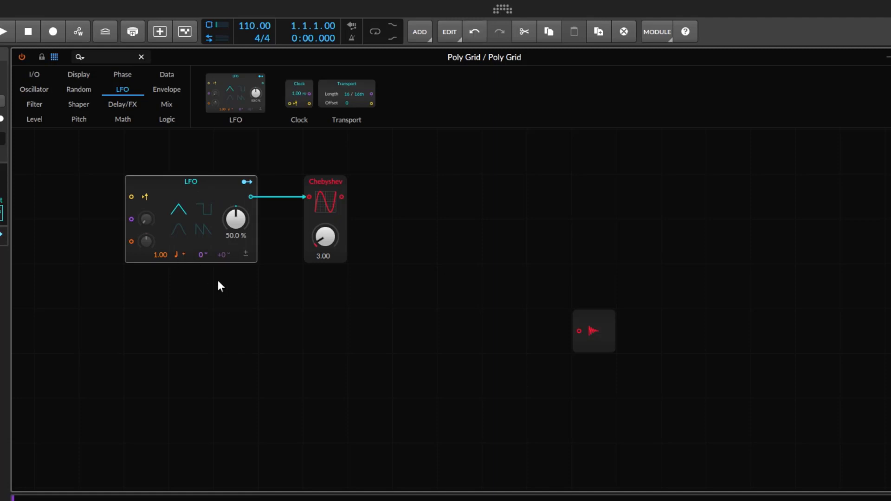
# - Set the LFO timebase to Bar and its waveform to sine
pyautogui.click(179, 255)
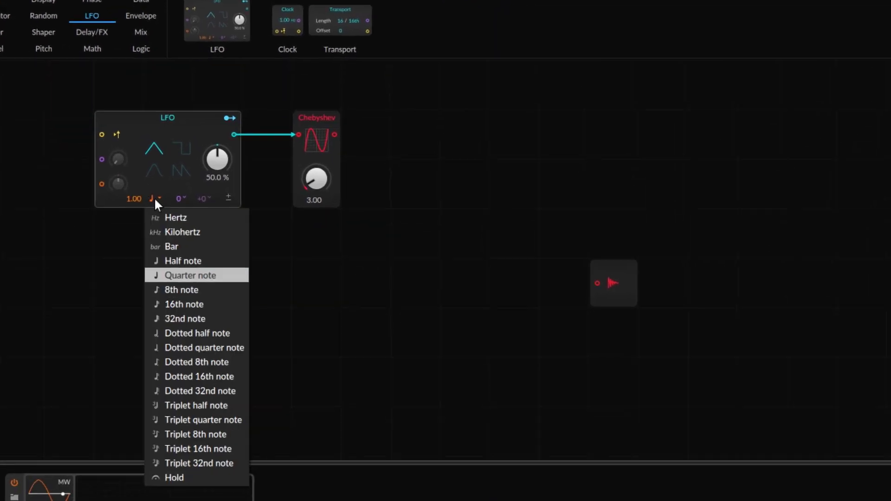
pyautogui.click(200, 295)
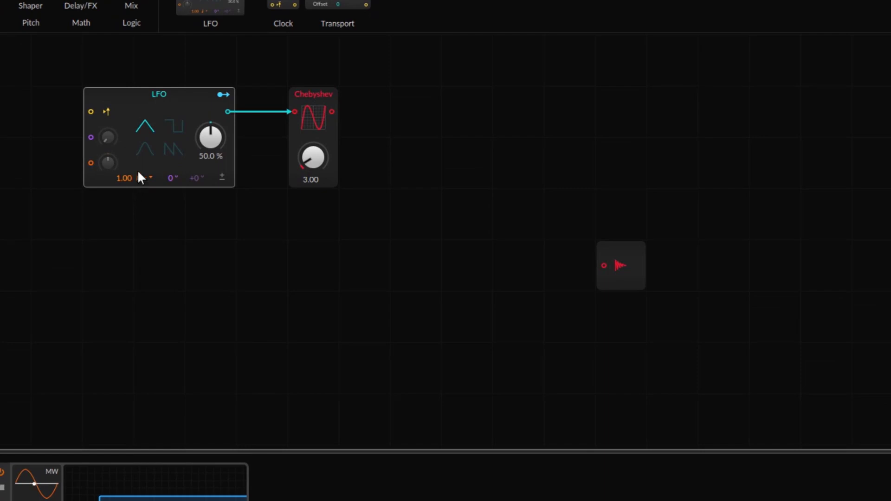
pyautogui.click(146, 148)
# - Insert an Attenuate module between the LFO and Chebyshev, and set the Chebyshev value to 1.00
pyautogui.click(2, 23)
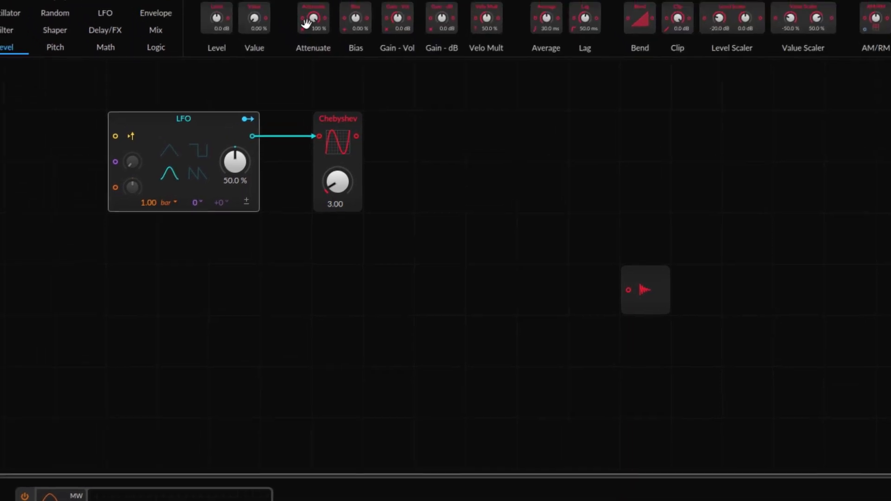
pyautogui.moveTo(348, 52); pyautogui.dragTo(363, 178)
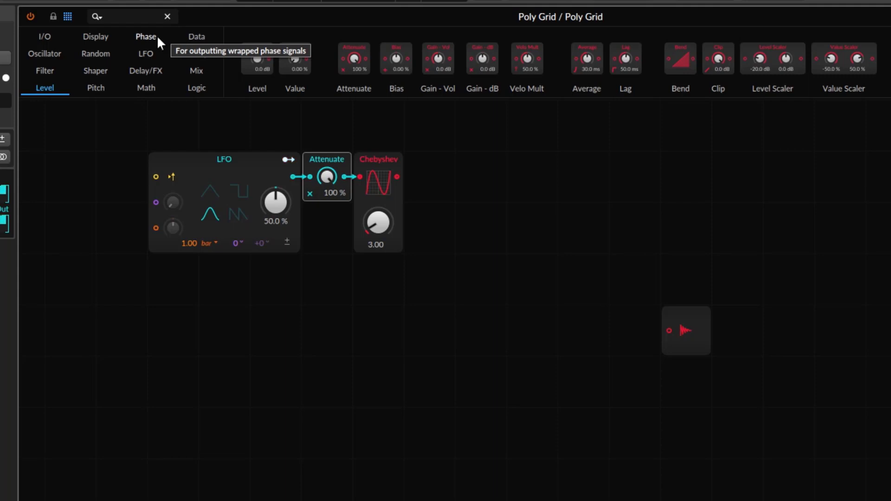
pyautogui.moveTo(390, 215); pyautogui.dragTo(370, 255)
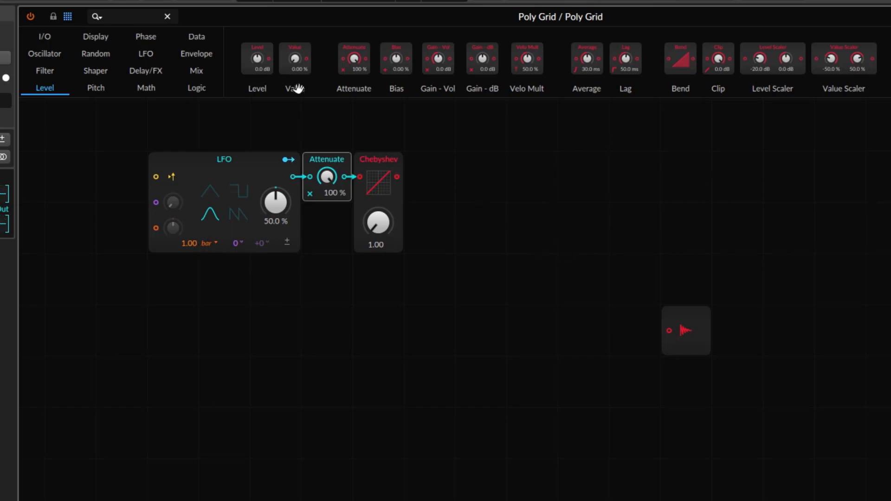
# - Add an Oscilloscope directly after Chebyshev and stretch it to several times its original width
pyautogui.click(99, 34)
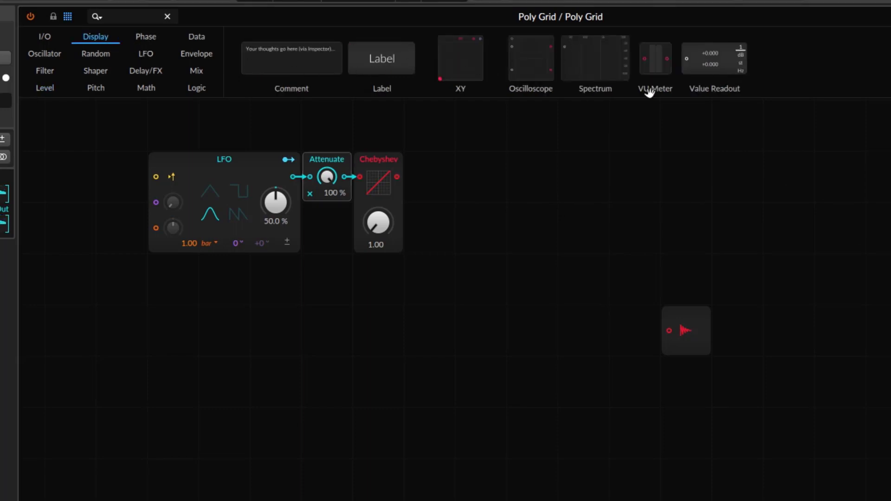
pyautogui.moveTo(529, 88); pyautogui.dragTo(425, 191)
pyautogui.moveTo(507, 201); pyautogui.dragTo(858, 207)
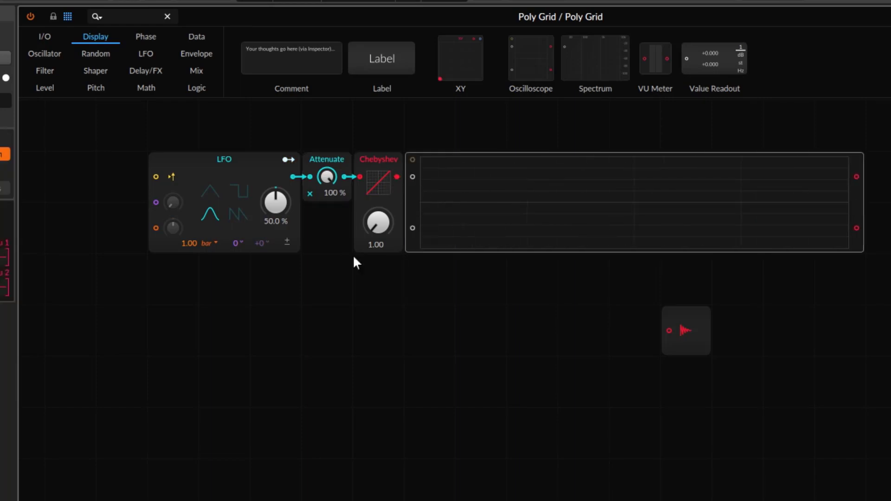
# - Feed the Chebyshev output into the Oscilloscope's first signal input and the raw LFO output into its second
pyautogui.scroll(1, 299, 323)
pyautogui.moveTo(386, 224)
pyautogui.mouseDown()
pyautogui.moveTo(400, 216)
pyautogui.moveTo(403, 224)
pyautogui.mouseUp()
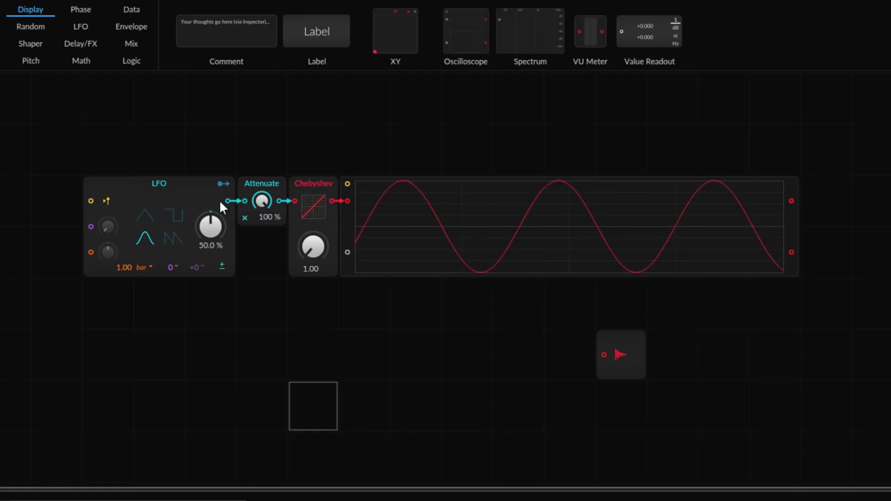
pyautogui.moveTo(227, 201)
pyautogui.mouseDown()
pyautogui.moveTo(247, 221)
pyautogui.moveTo(351, 253)
pyautogui.mouseUp()
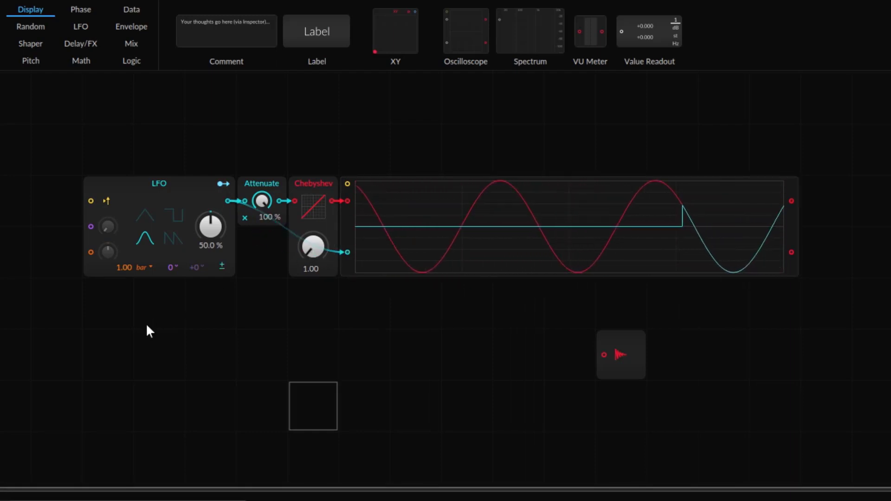
# - Try Chebyshev values such as 3.01 and 8.29 against the raw LFO wave, and reset it to 1.00
pyautogui.click(308, 183)
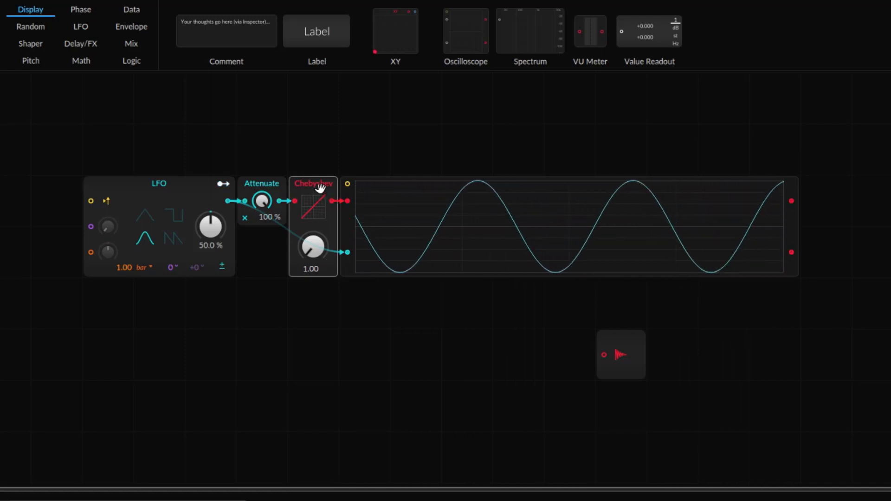
pyautogui.moveTo(316, 252); pyautogui.dragTo(313, 225)
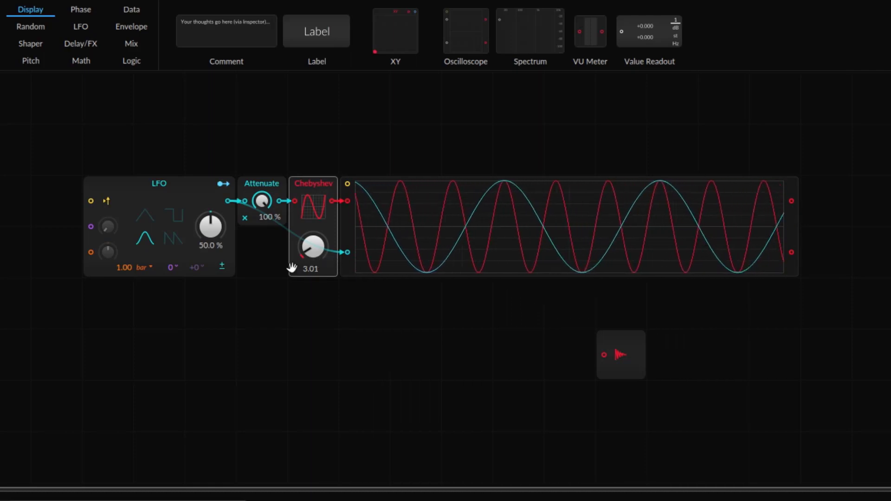
pyautogui.moveTo(313, 255); pyautogui.dragTo(313, 100)
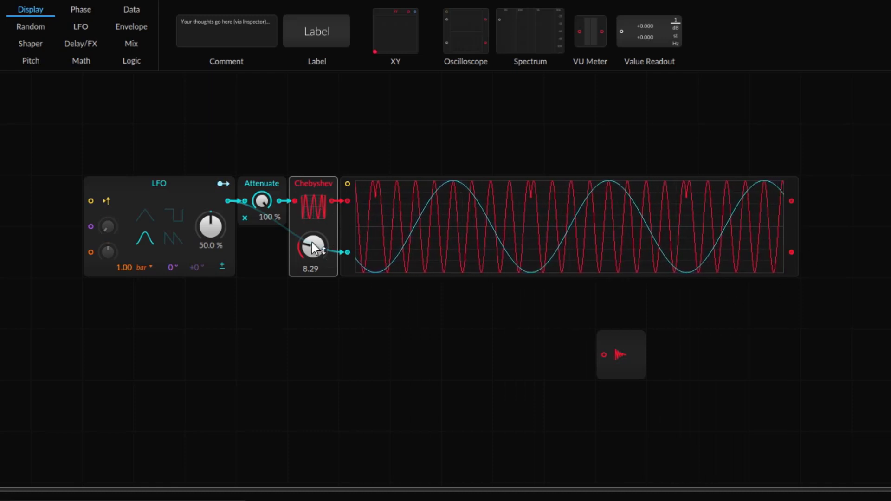
pyautogui.moveTo(310, 252); pyautogui.dragTo(310, 227)
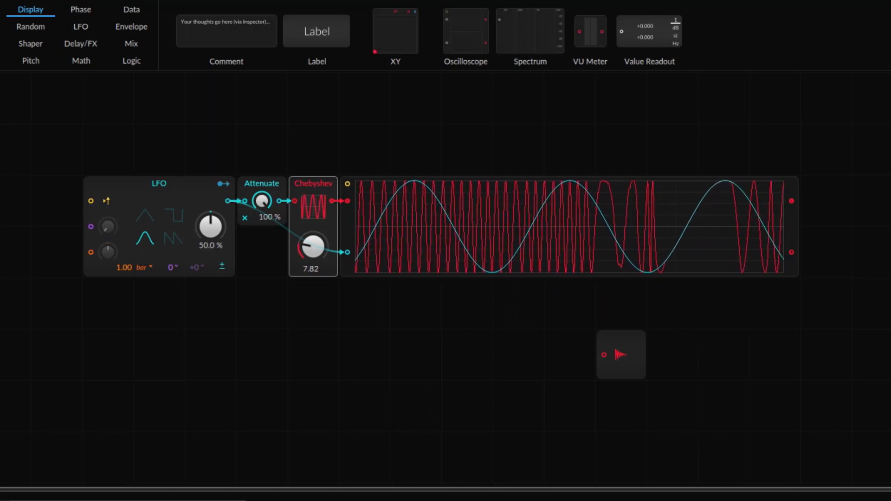
pyautogui.doubleClick(307, 252)
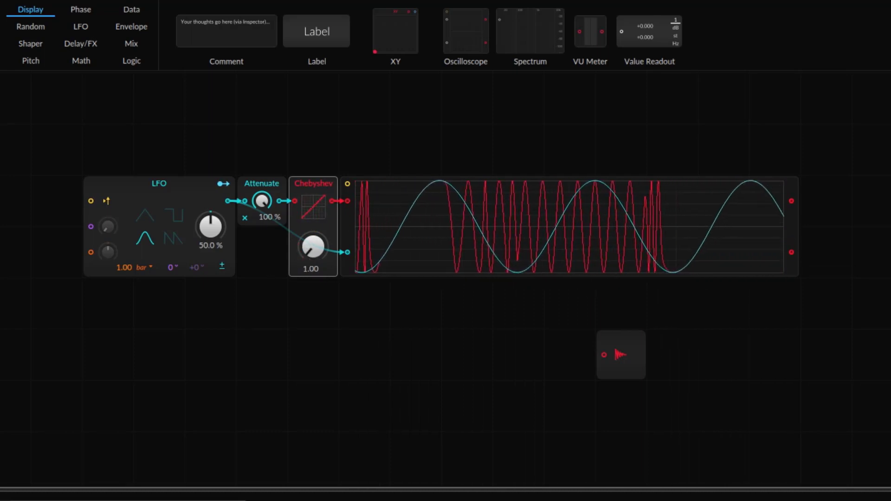
# - Move Audio Out above the Oscilloscope and place a Toggle module directly before it
pyautogui.moveTo(607, 375); pyautogui.dragTo(420, 160)
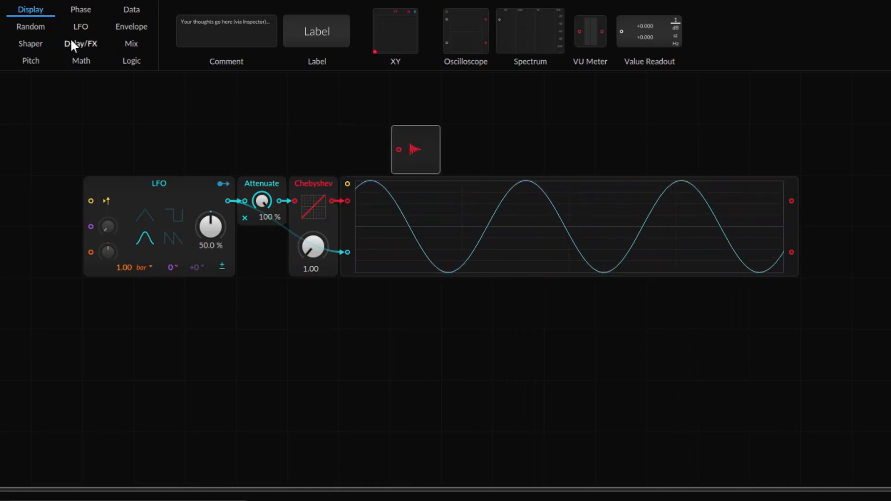
pyautogui.click(79, 68)
pyautogui.click(132, 43)
pyautogui.moveTo(453, 31); pyautogui.dragTo(363, 155)
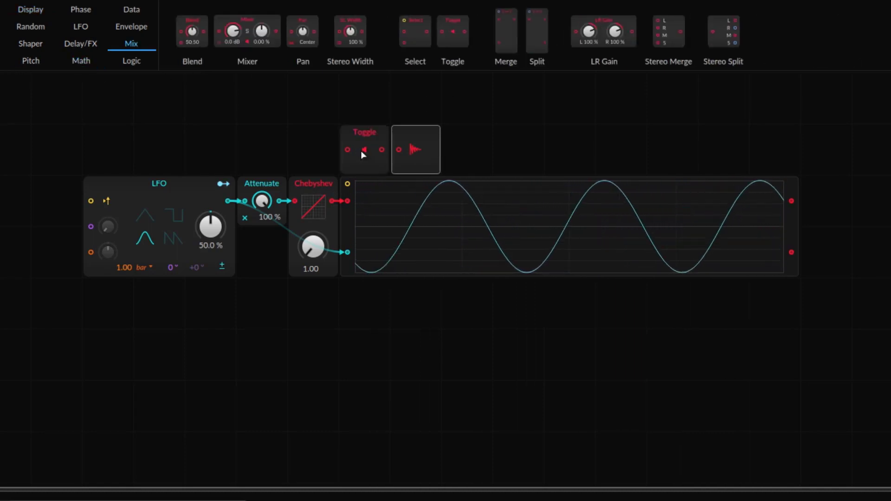
# - Feed the Chebyshev output into the Toggle module and switch the Toggle off
pyautogui.click(366, 151)
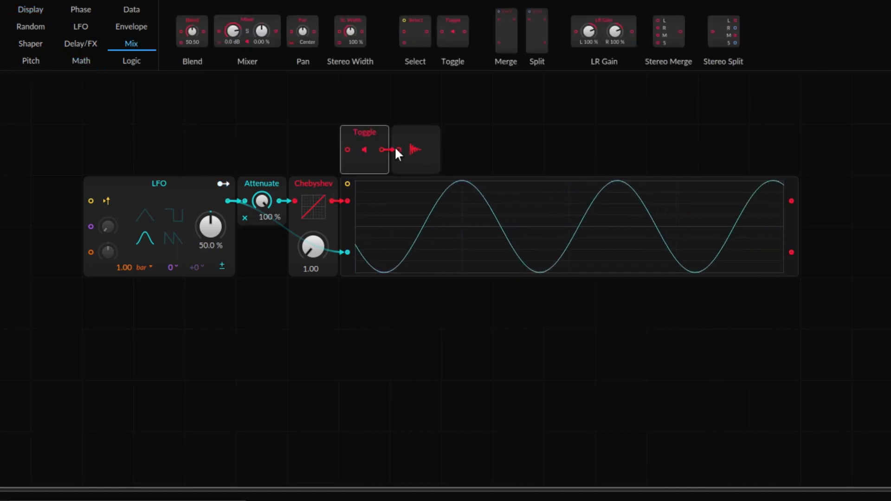
pyautogui.moveTo(333, 201); pyautogui.dragTo(349, 150)
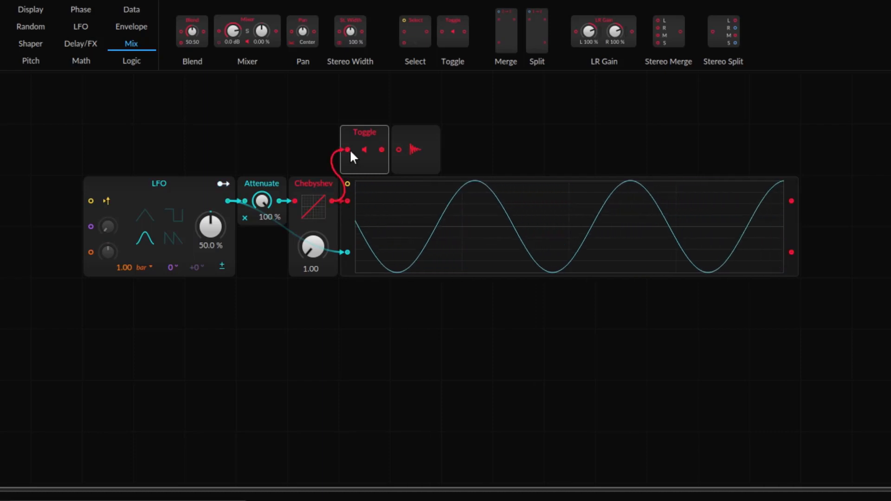
pyautogui.click(361, 149)
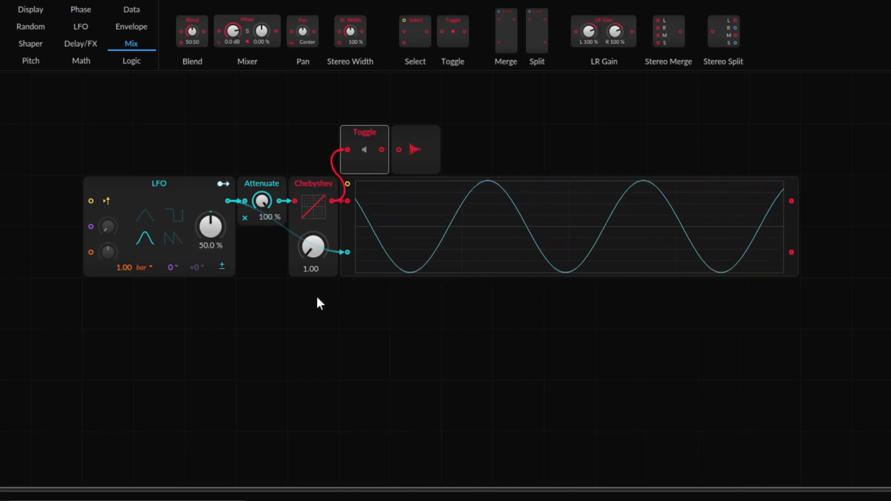
# - Move the LFO and Attenuate modules away from Chebyshev and insert an Audio In module feeding Chebyshev
pyautogui.moveTo(135, 124); pyautogui.dragTo(299, 214)
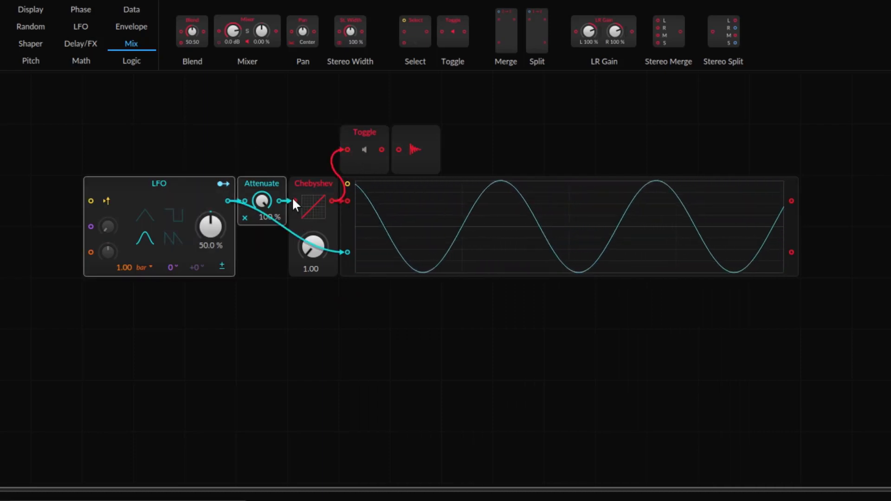
pyautogui.moveTo(148, 146); pyautogui.dragTo(254, 267)
pyautogui.moveTo(192, 197); pyautogui.dragTo(144, 178)
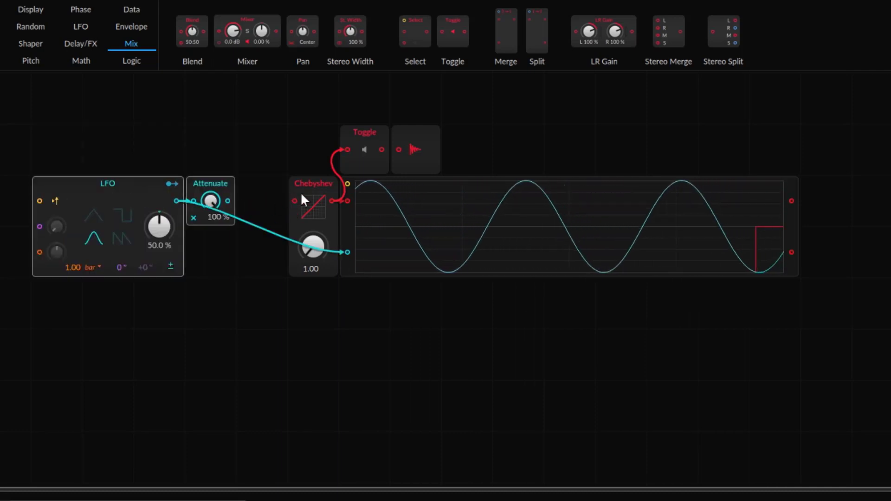
pyautogui.click(1, 10)
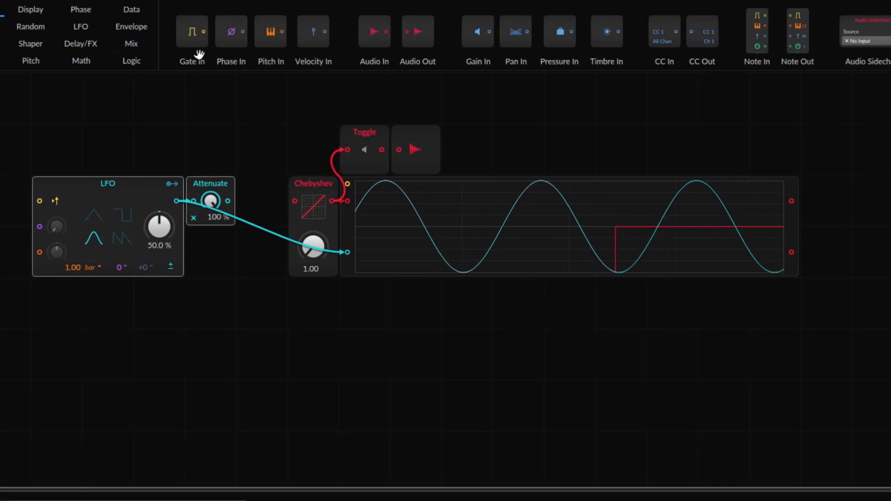
pyautogui.moveTo(374, 31); pyautogui.dragTo(277, 193)
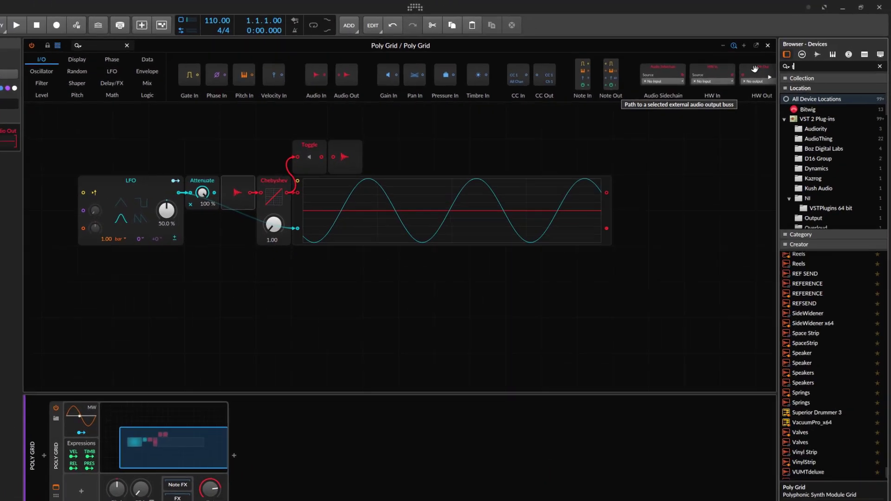
# - Search the device browser for "test" and add the Test Tone device before Poly Grid in the chain
pyautogui.write('est')
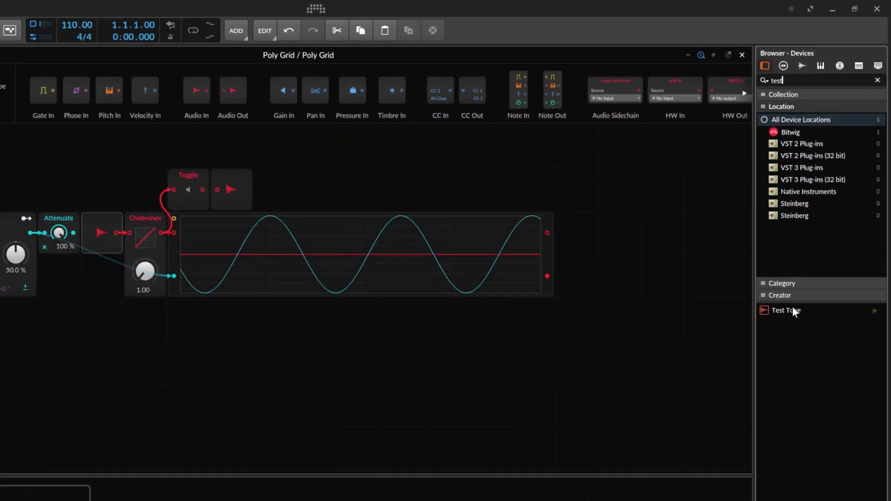
pyautogui.moveTo(792, 308); pyautogui.dragTo(98, 422)
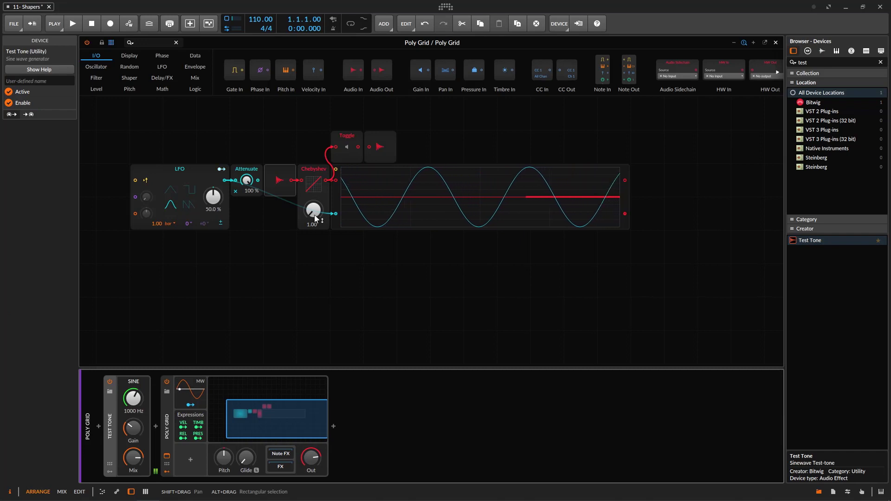
# - Move the Audio In module up beside the Toggle's row and connect the Toggle output to Audio Out
pyautogui.moveTo(286, 180); pyautogui.dragTo(288, 147)
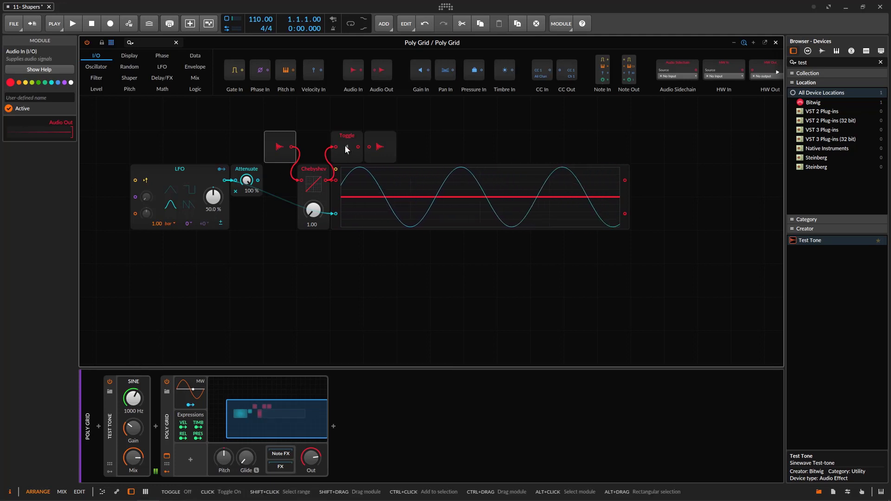
pyautogui.moveTo(357, 147); pyautogui.dragTo(368, 146)
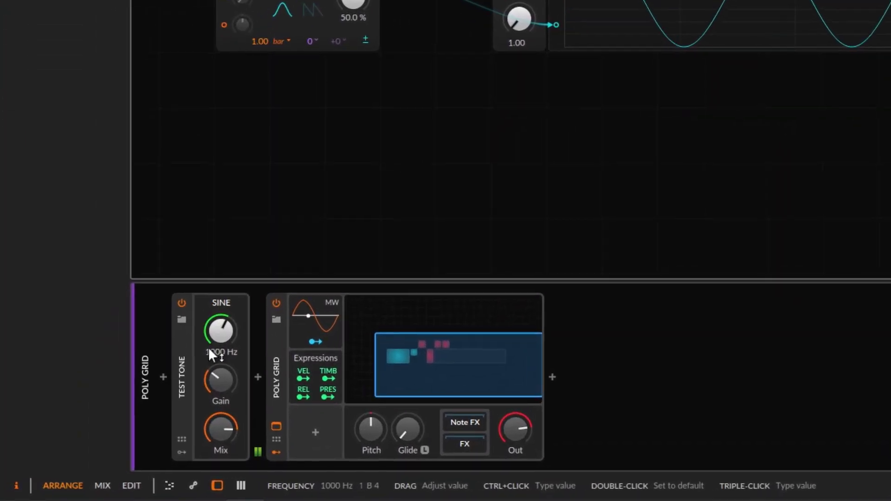
# - Set the Test Tone frequency to 523 Hz
pyautogui.tripleClick(216, 353)
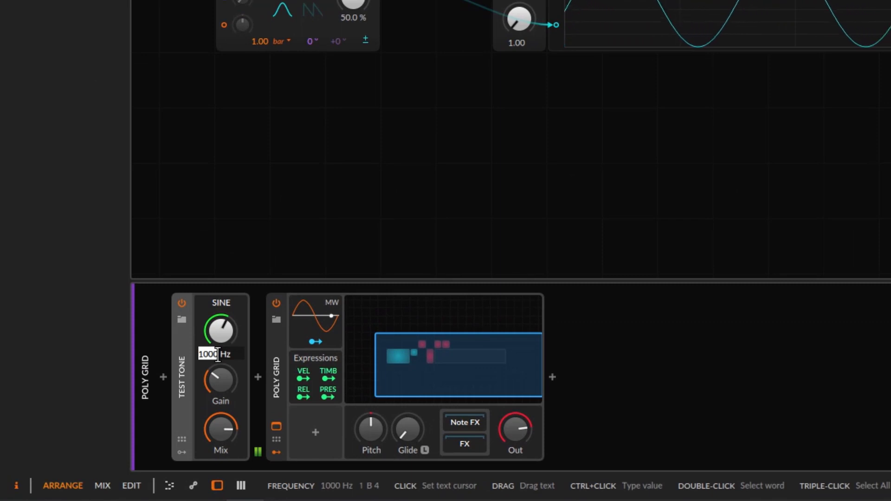
pyautogui.write('5')
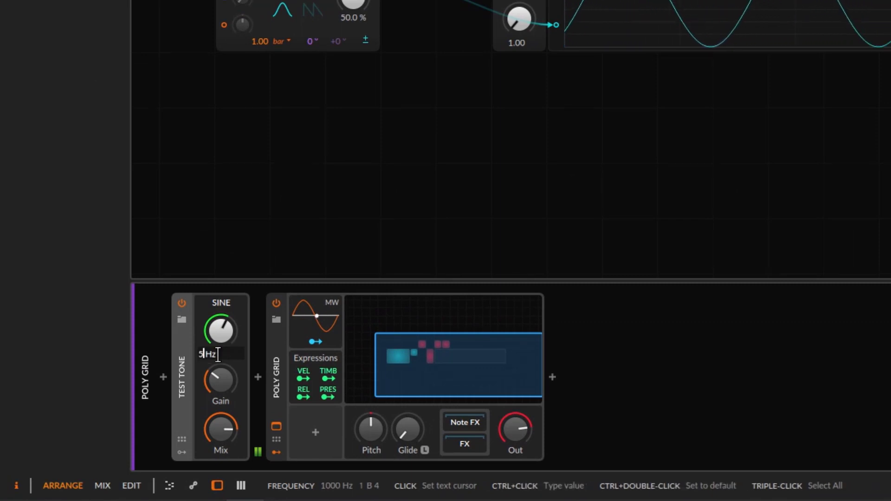
pyautogui.write('23')
pyautogui.press('Return')
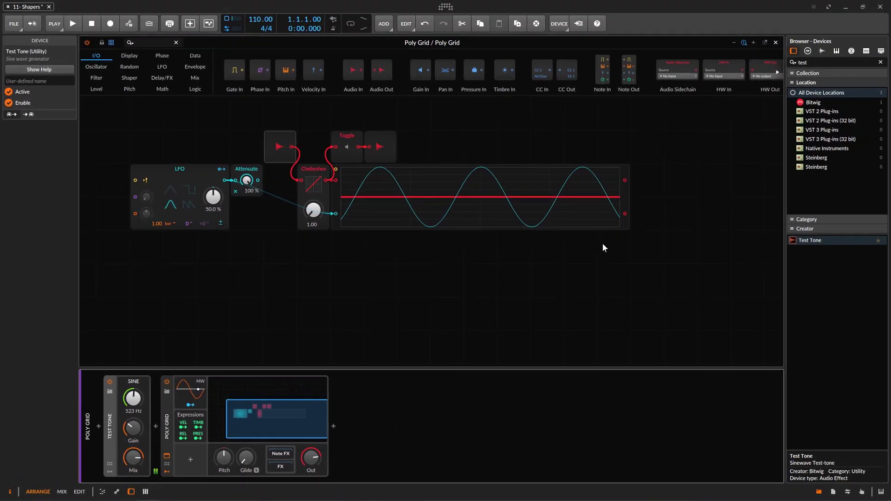
# - Add a Spectrum module below the Oscilloscope at the same width, make it taller and feed it the Chebyshev output
pyautogui.click(136, 54)
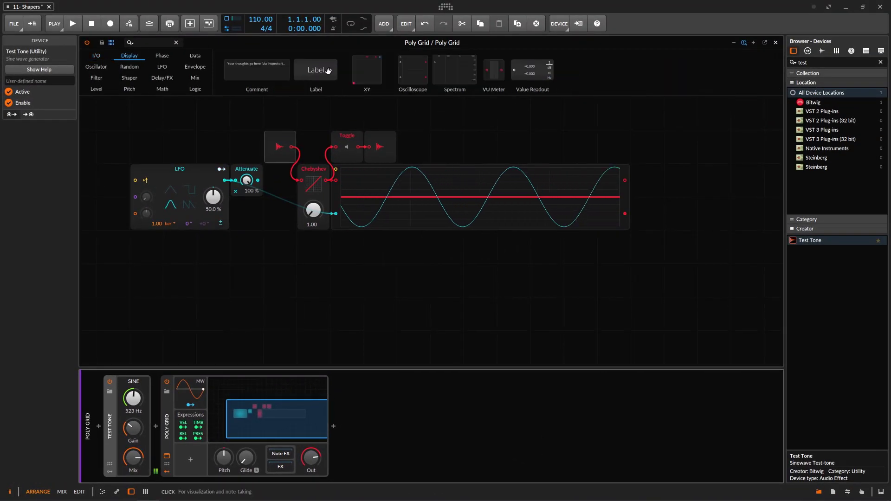
pyautogui.moveTo(440, 73); pyautogui.dragTo(630, 274)
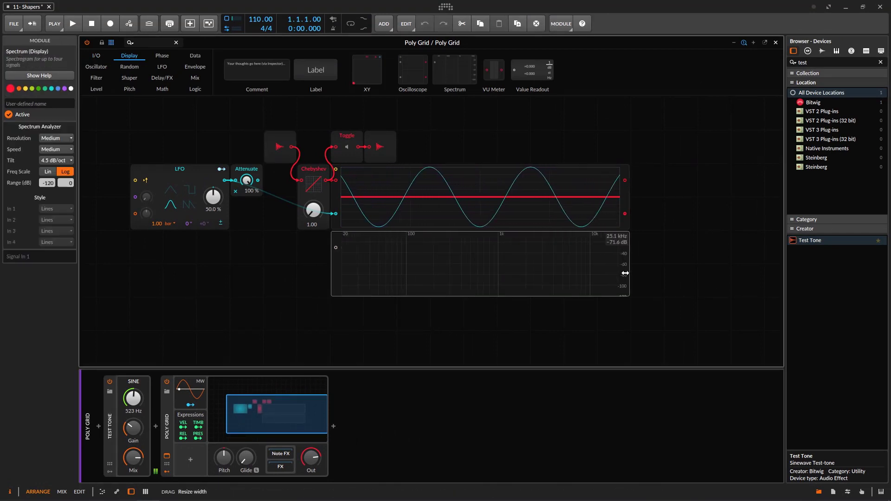
pyautogui.moveTo(498, 295); pyautogui.dragTo(493, 329)
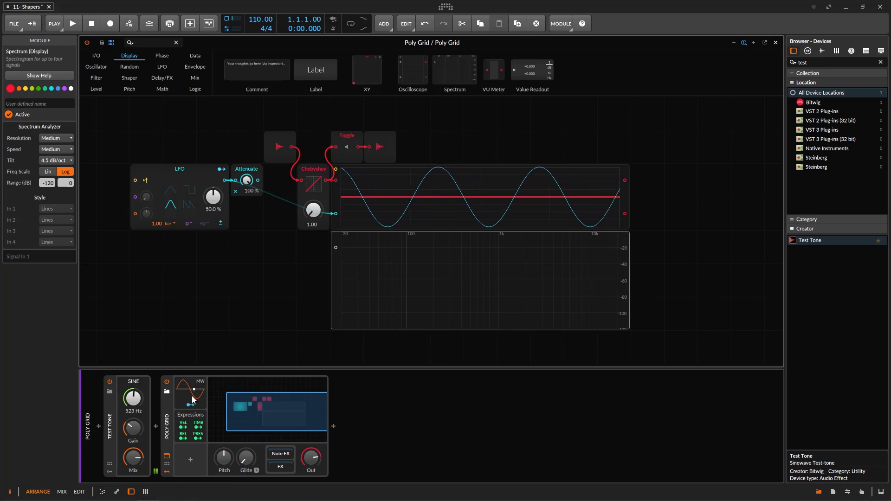
pyautogui.moveTo(327, 180); pyautogui.dragTo(335, 248)
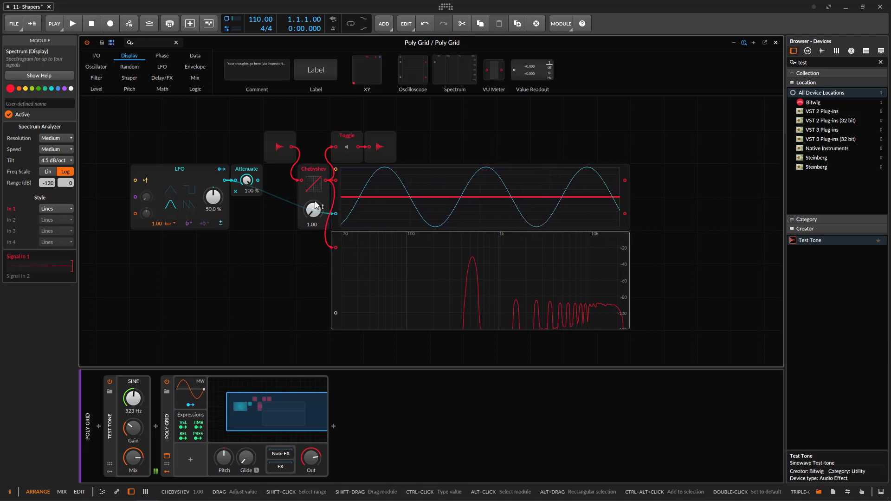
# - Try feeding the Spectrum directly from Audio In, and restore the Chebyshev output as its source
pyautogui.doubleClick(335, 249)
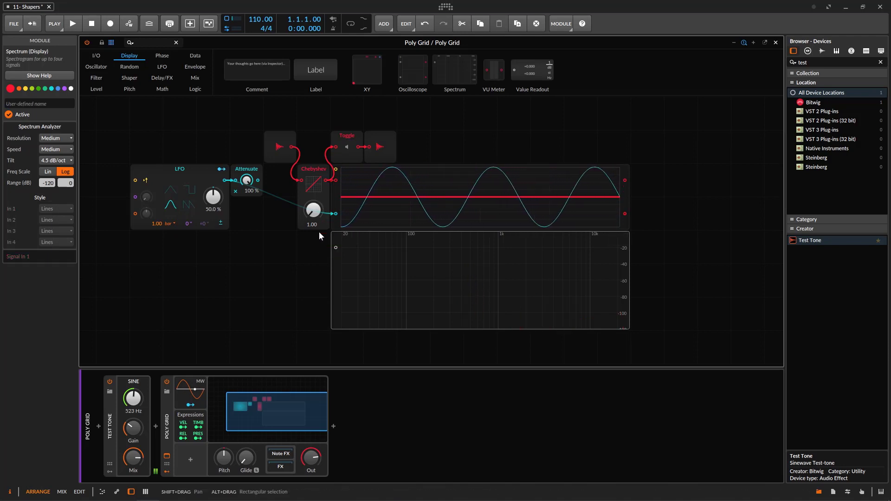
pyautogui.moveTo(340, 258); pyautogui.dragTo(337, 249)
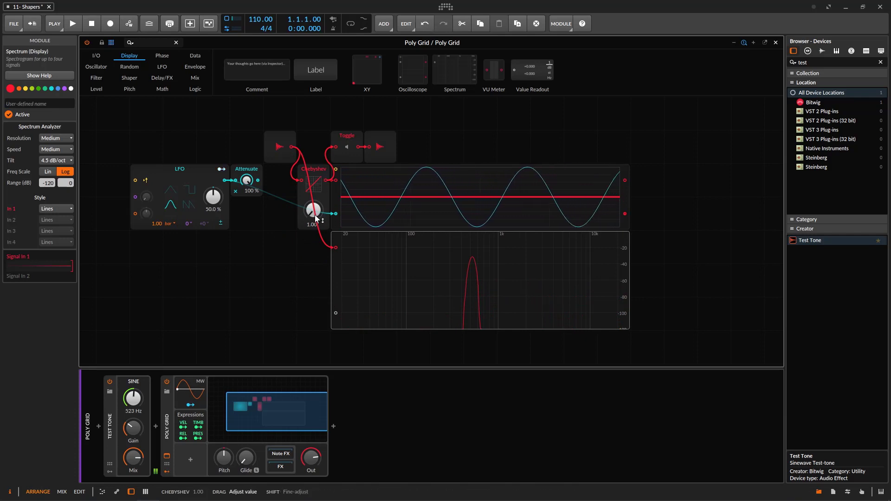
pyautogui.moveTo(334, 248); pyautogui.dragTo(616, 319)
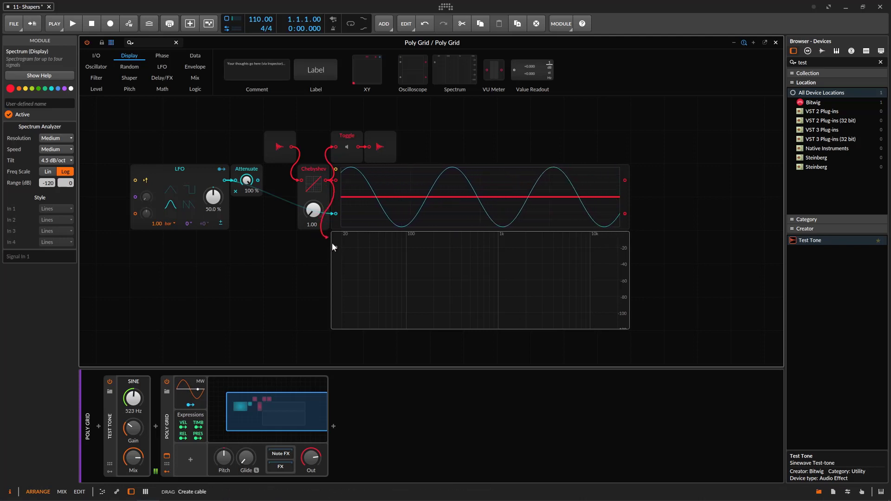
pyautogui.moveTo(333, 247); pyautogui.dragTo(339, 250)
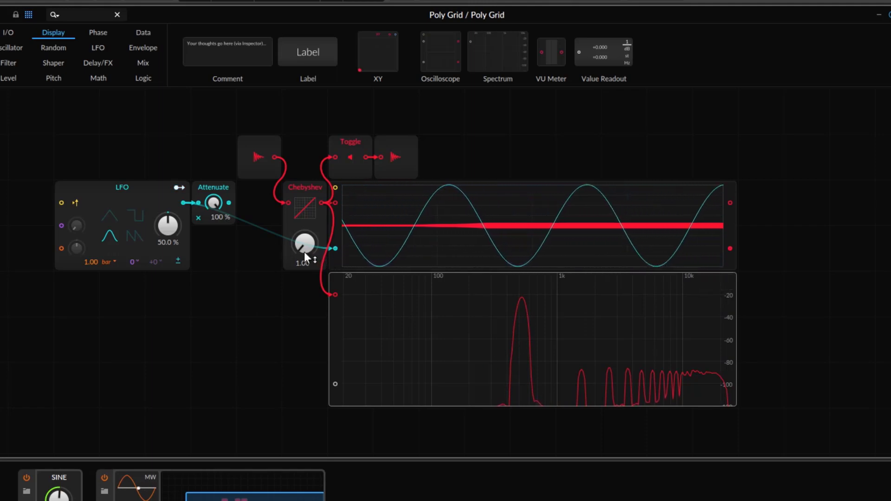
# - Raise the Chebyshev amount to 6.43
pyautogui.moveTo(304, 252); pyautogui.dragTo(304, 189)
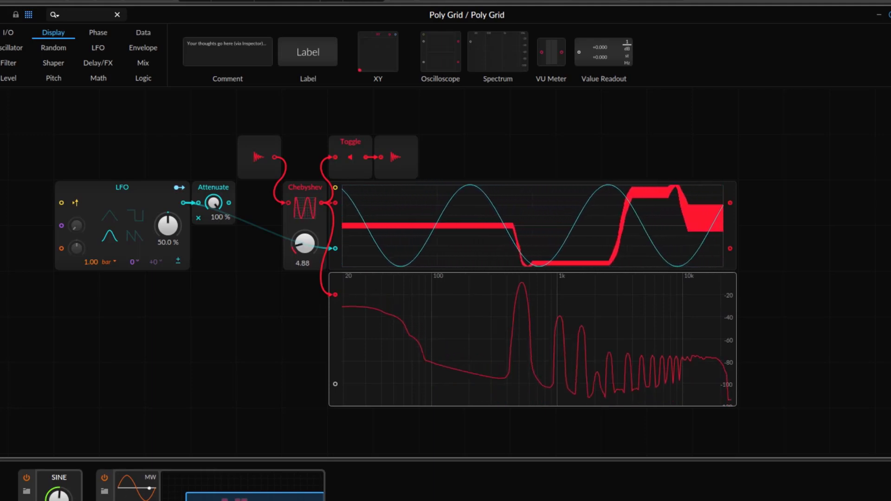
pyautogui.moveTo(305, 243)
pyautogui.mouseDown()
pyautogui.moveTo(310, 253)
pyautogui.moveTo(310, 236)
pyautogui.mouseUp()
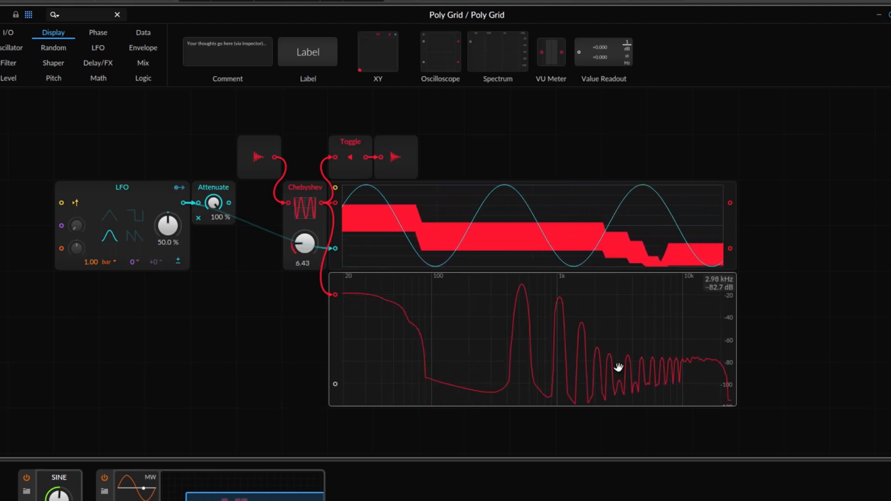
# - Set the Spectrum analyzer's resolution to Huge, trying Large first
pyautogui.rightClick(539, 336)
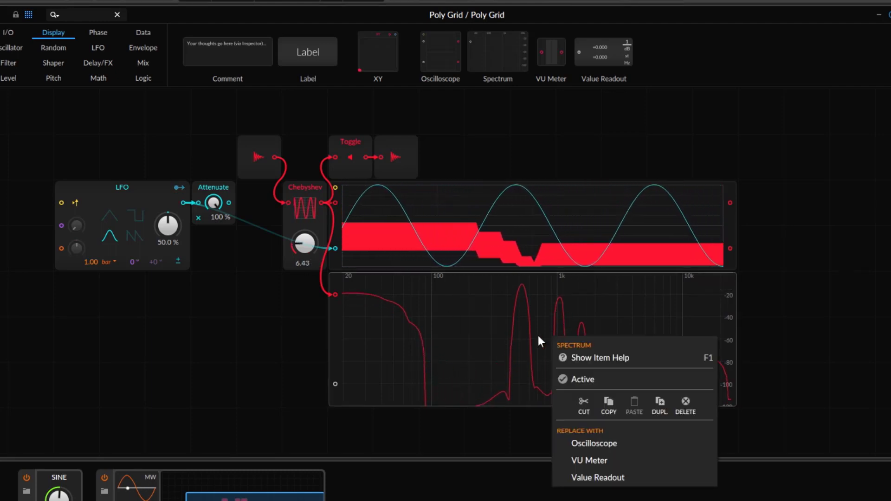
pyautogui.click(342, 350)
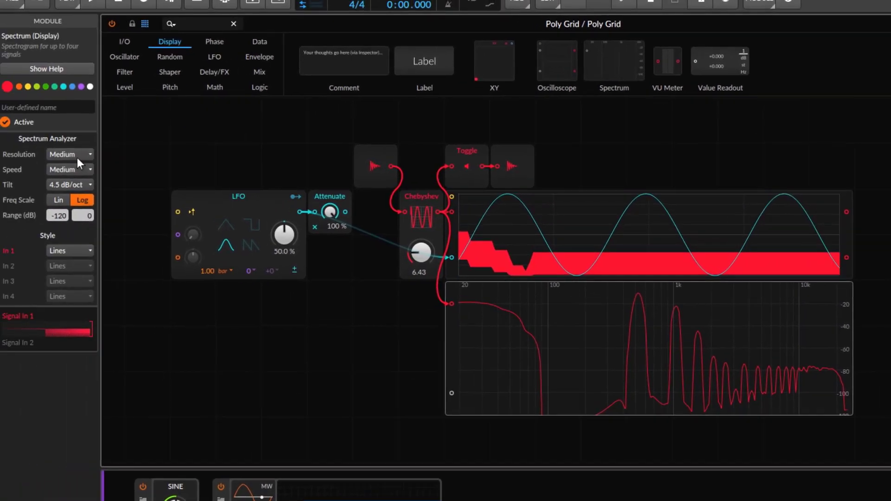
pyautogui.click(80, 157)
pyautogui.click(74, 200)
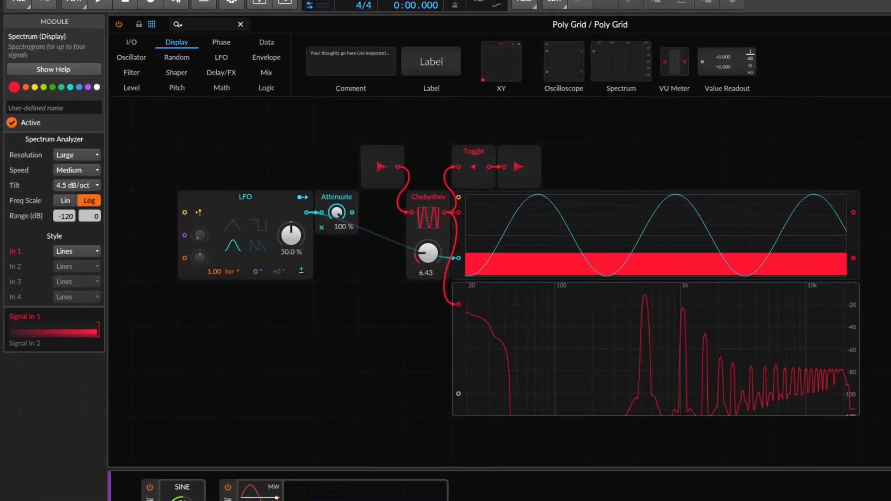
pyautogui.click(95, 157)
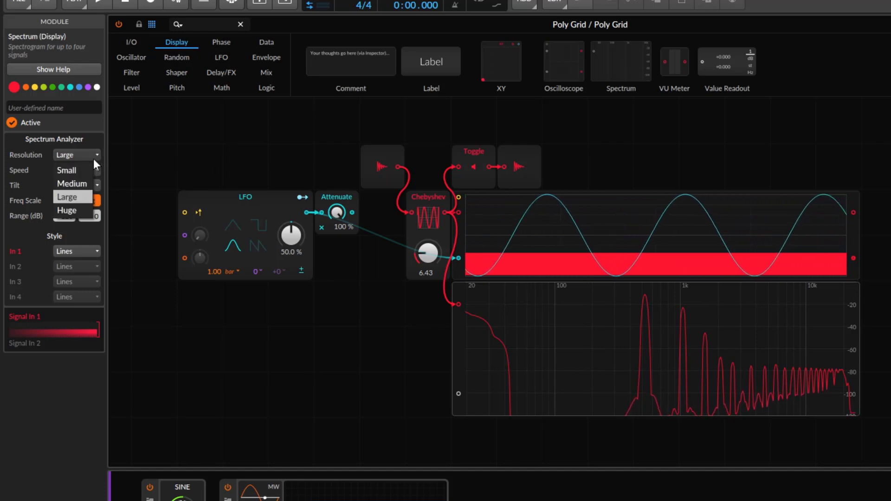
pyautogui.click(81, 207)
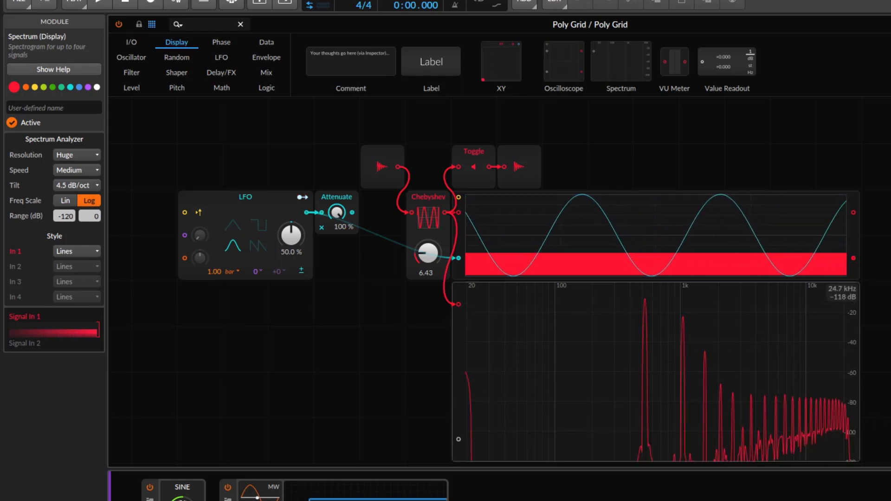
# - Enlarge the Spectrum module to make it wider than the Oscilloscope and considerably taller
pyautogui.moveTo(853, 405); pyautogui.dragTo(890, 405)
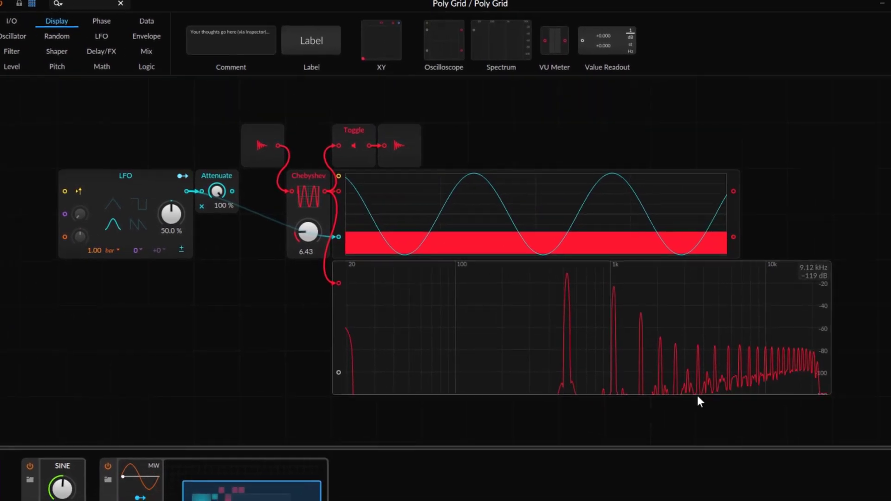
pyautogui.moveTo(813, 414); pyautogui.dragTo(825, 455)
pyautogui.scroll(-3, 783, 332)
pyautogui.scroll(3, 782, 332)
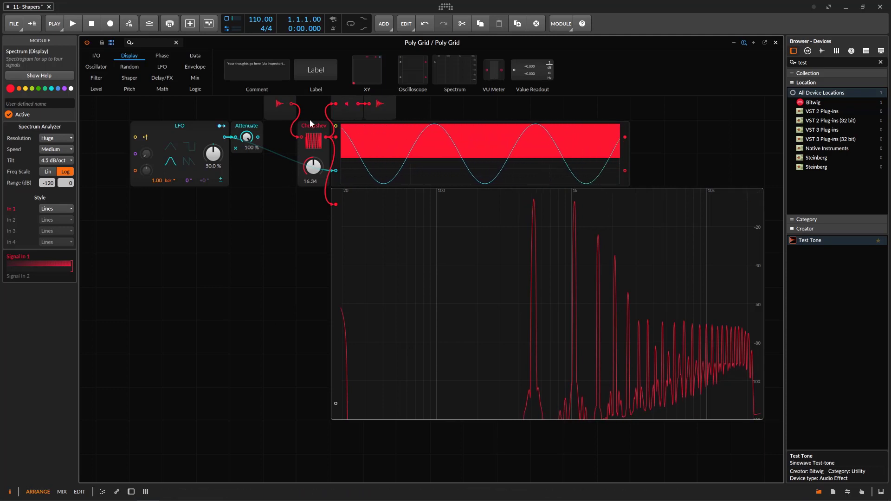
# - Switch the Toggle before Audio Out and set the Chebyshev amount to 11.54
pyautogui.click(347, 104)
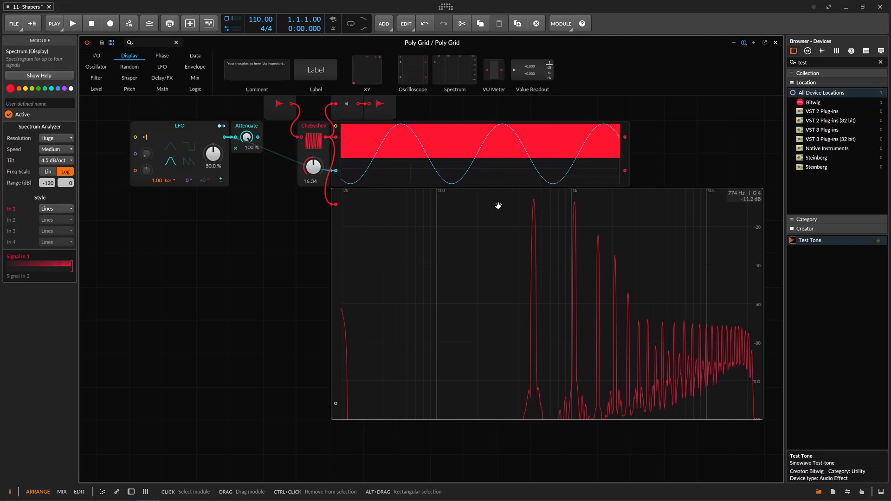
pyautogui.moveTo(306, 172)
pyautogui.mouseDown()
pyautogui.moveTo(306, 195)
pyautogui.moveTo(306, 172)
pyautogui.mouseUp()
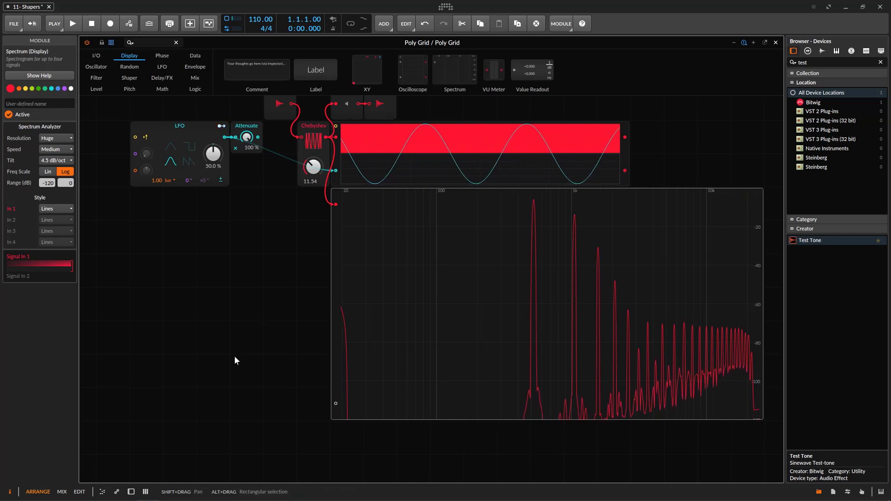
# - Replace the Chebyshev module with the Distortion shaper and raise its drive to +26.4 dB
pyautogui.scroll(2, 240, 368)
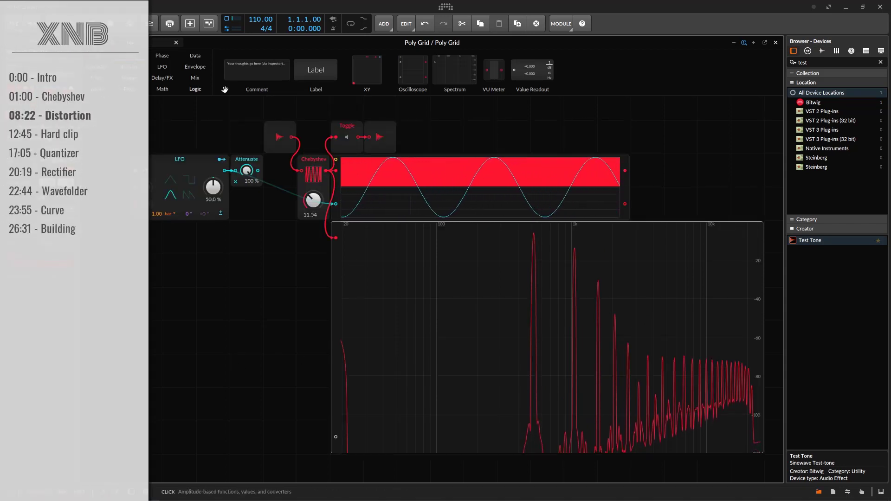
pyautogui.click(132, 80)
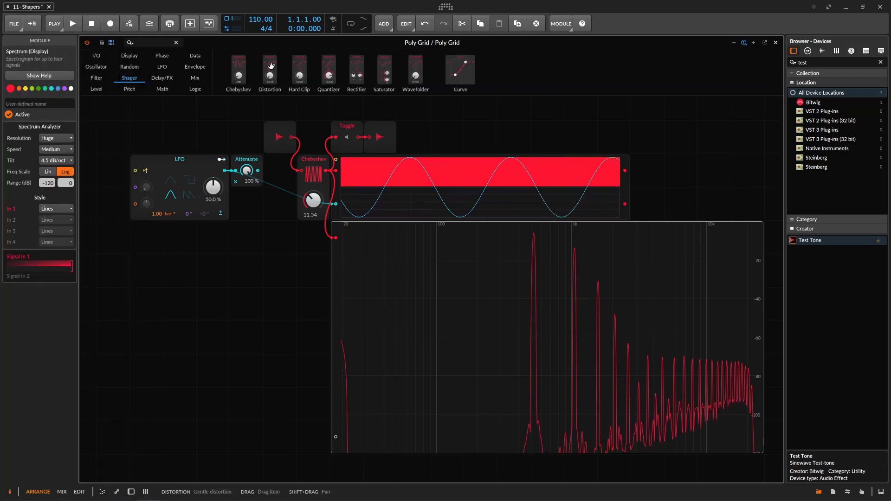
pyautogui.moveTo(272, 66); pyautogui.dragTo(314, 161)
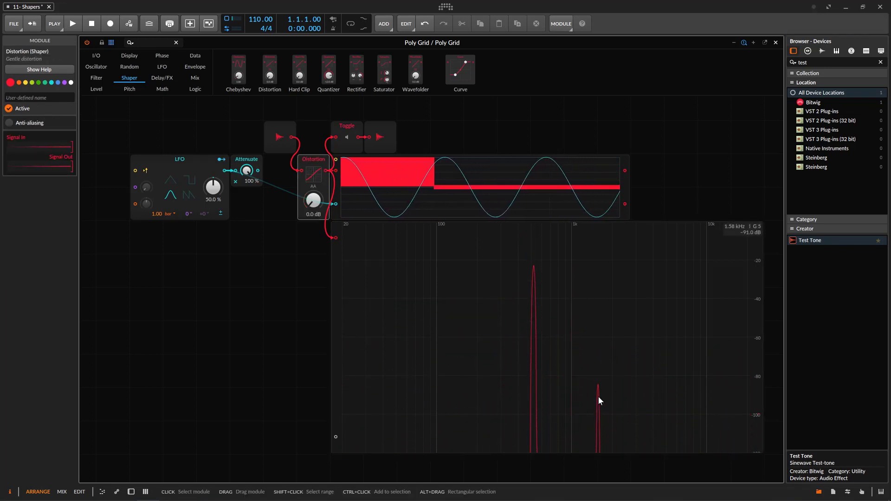
pyautogui.moveTo(314, 200); pyautogui.dragTo(314, 157)
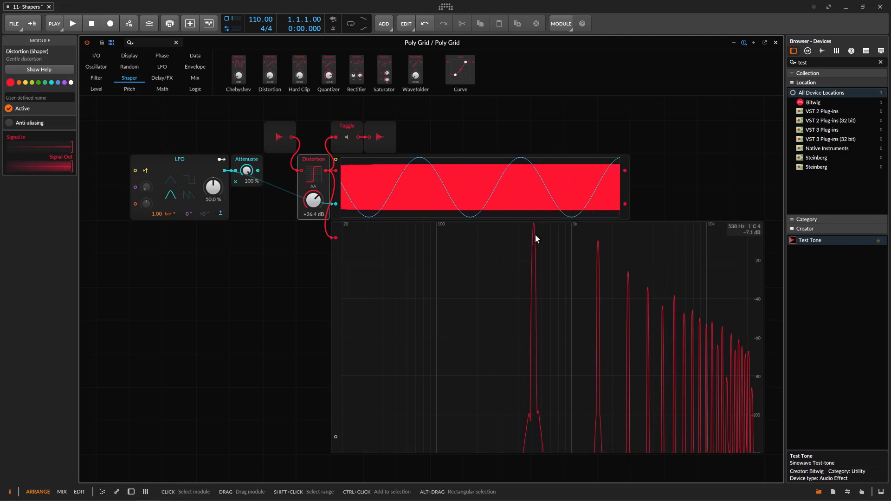
# - Reduce the Spectrum module's height to less than half and select the Distortion module
pyautogui.click(598, 249)
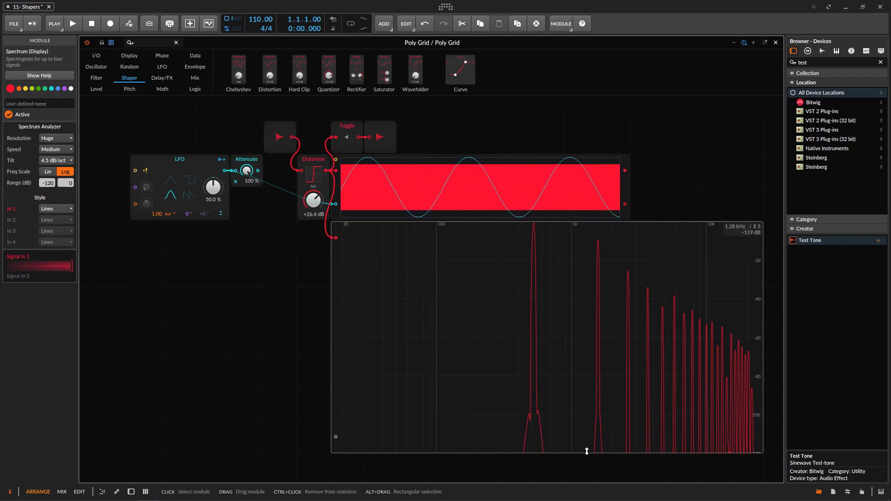
pyautogui.moveTo(599, 439); pyautogui.dragTo(595, 319)
pyautogui.scroll(3, 285, 320)
pyautogui.click(319, 263)
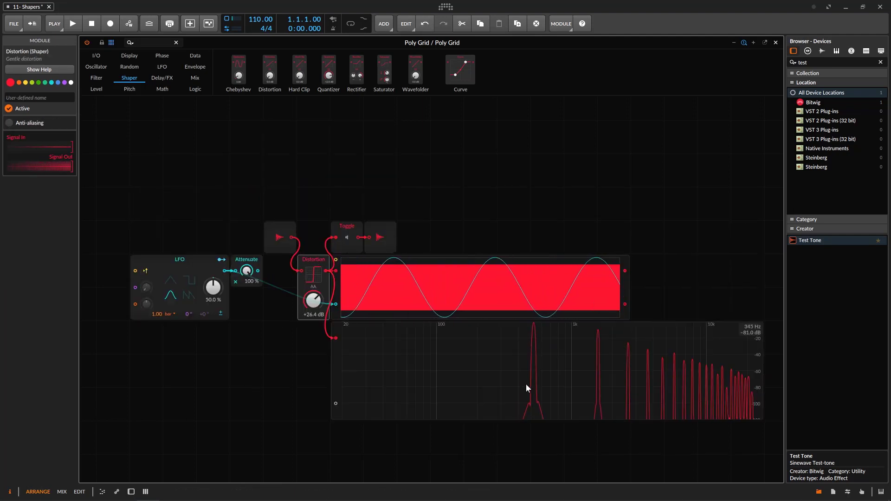
# - Disconnect Audio In from Distortion and feed it from the Attenuate output instead, with the drive lowered to +0.6 dB
pyautogui.moveTo(250, 211); pyautogui.dragTo(295, 237)
pyautogui.moveTo(298, 268); pyautogui.dragTo(294, 253)
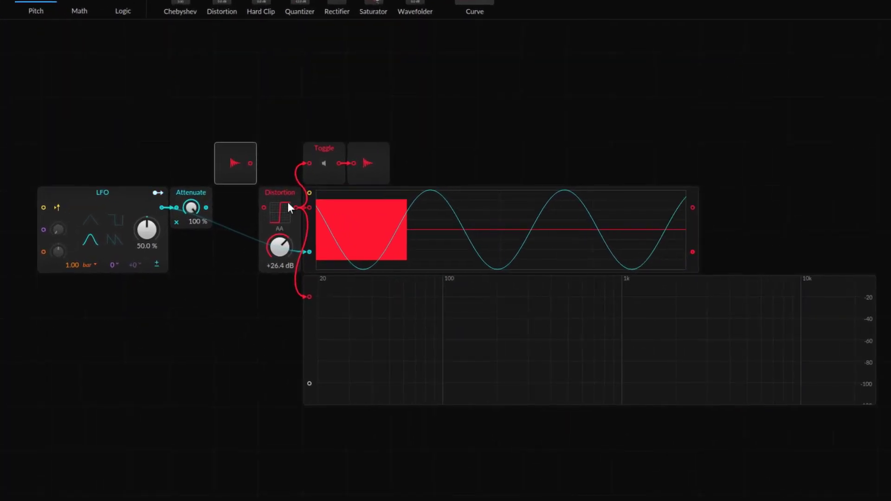
pyautogui.moveTo(285, 247); pyautogui.dragTo(285, 301)
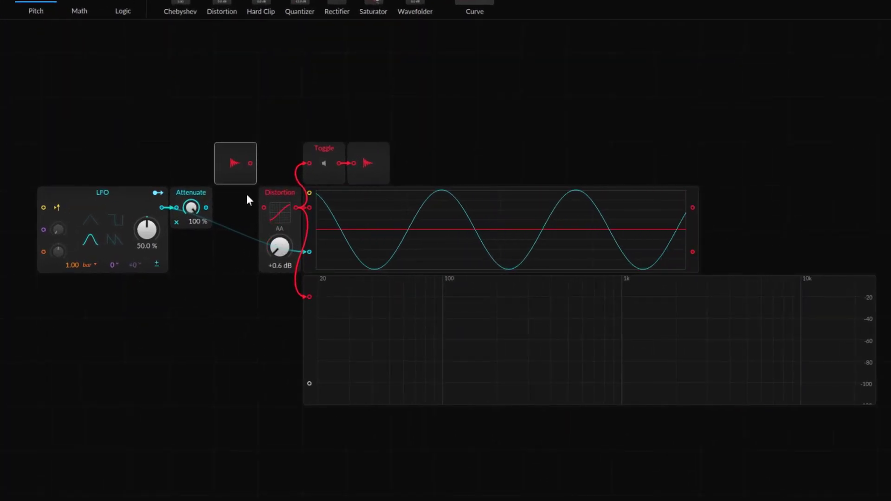
pyautogui.moveTo(206, 207); pyautogui.dragTo(265, 208)
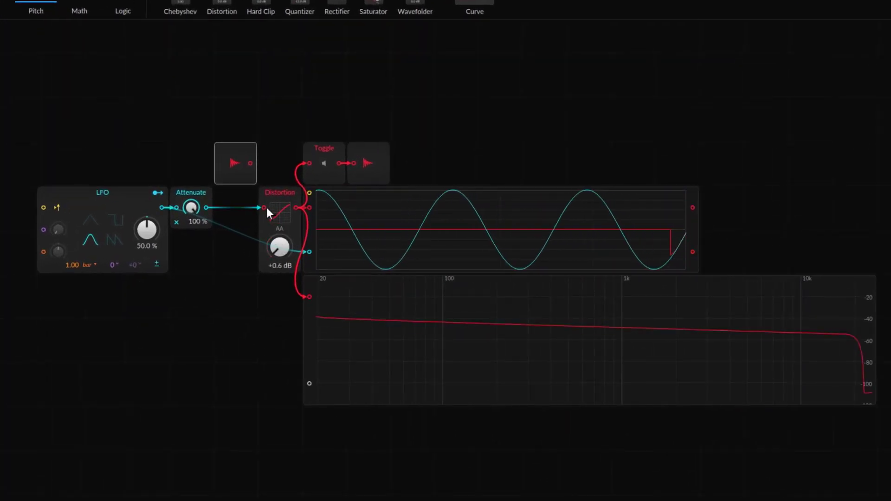
# - Disconnect the Distortion output from the Toggle and set the Distortion drive to 0.0 dB
pyautogui.moveTo(306, 165); pyautogui.dragTo(289, 171)
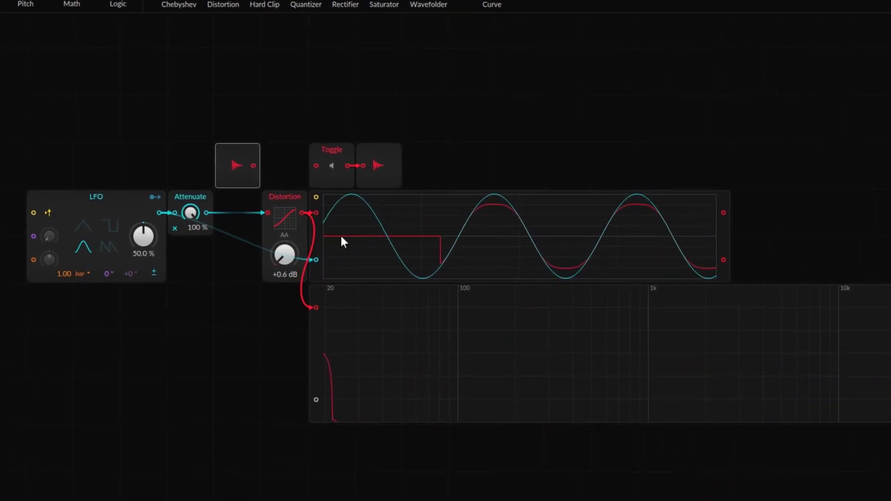
pyautogui.moveTo(278, 248); pyautogui.dragTo(277, 263)
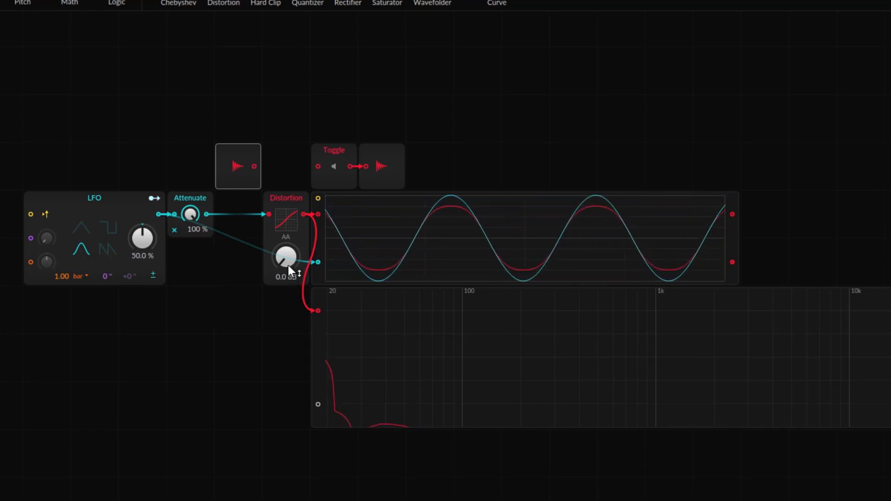
# - Sweep the Distortion drive through +10.2, +6.4, +10.4 and +7.6 dB, finishing at +40.0 dB
pyautogui.moveTo(288, 267); pyautogui.dragTo(288, 227)
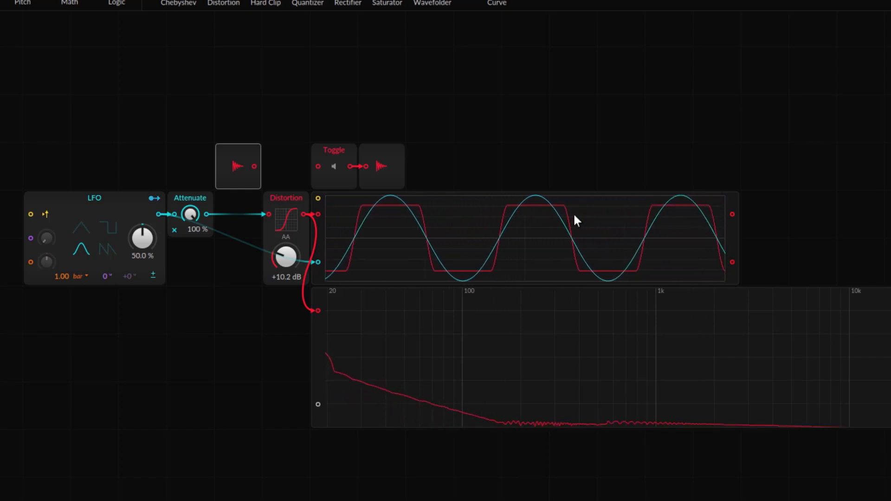
pyautogui.doubleClick(286, 256)
pyautogui.moveTo(286, 257); pyautogui.dragTo(286, 237)
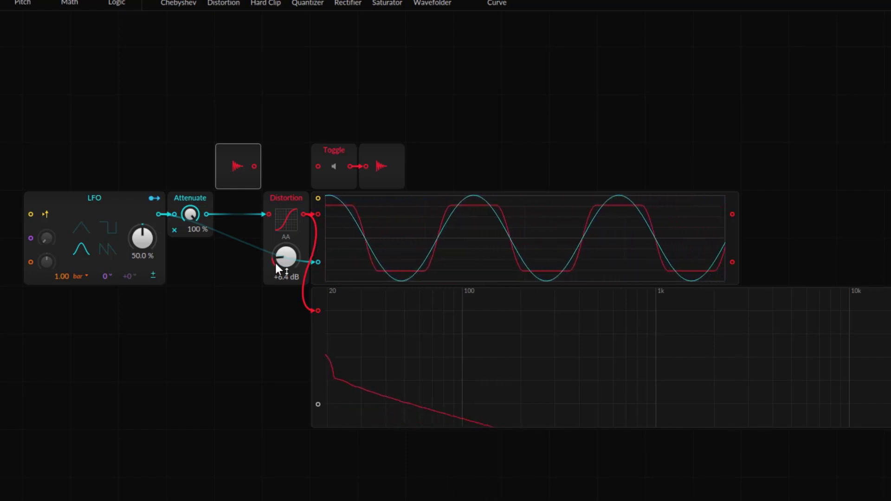
pyautogui.moveTo(276, 260); pyautogui.dragTo(276, 234)
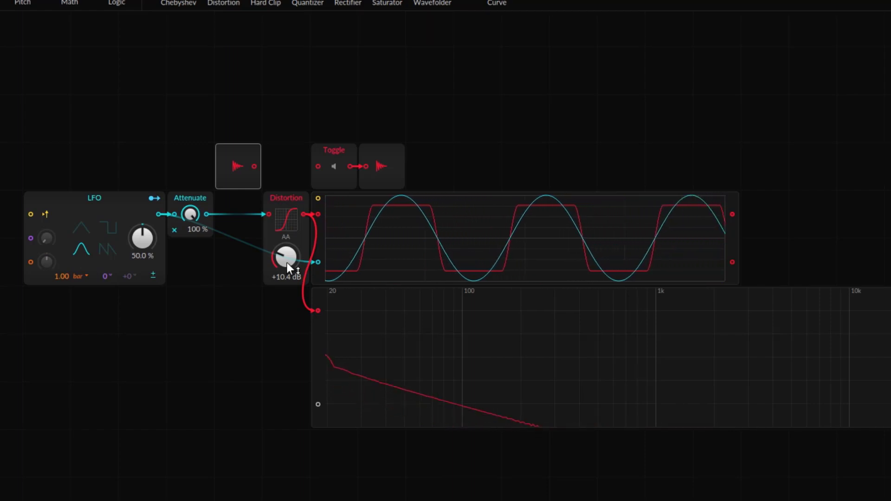
pyautogui.moveTo(285, 262)
pyautogui.mouseDown()
pyautogui.moveTo(285, 288)
pyautogui.moveTo(285, 278)
pyautogui.mouseUp()
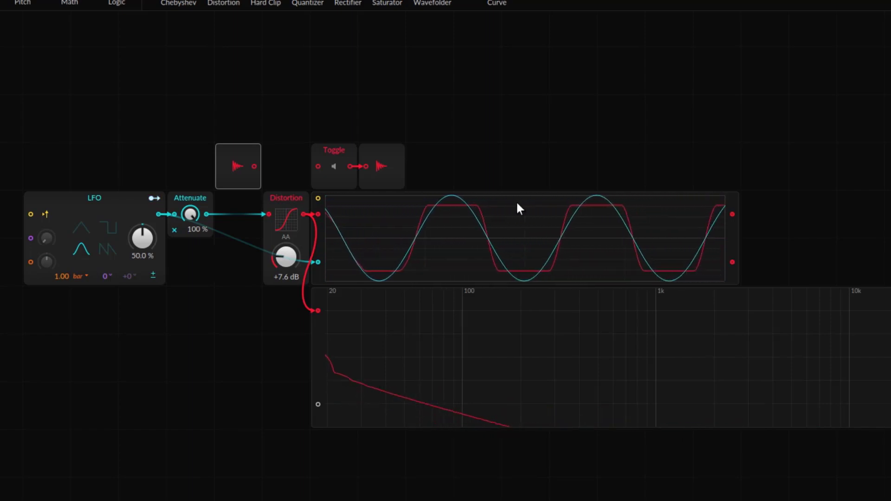
pyautogui.moveTo(285, 260); pyautogui.dragTo(286, 75)
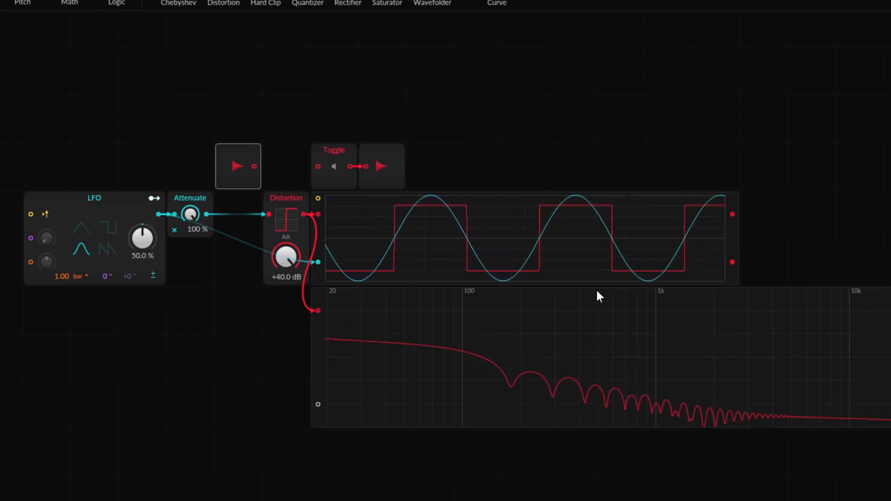
# - Enable anti-aliasing on the Distortion module, trying its drive at +14.4 and 0.0 dB and finishing at +40.0 dB
pyautogui.click(289, 262)
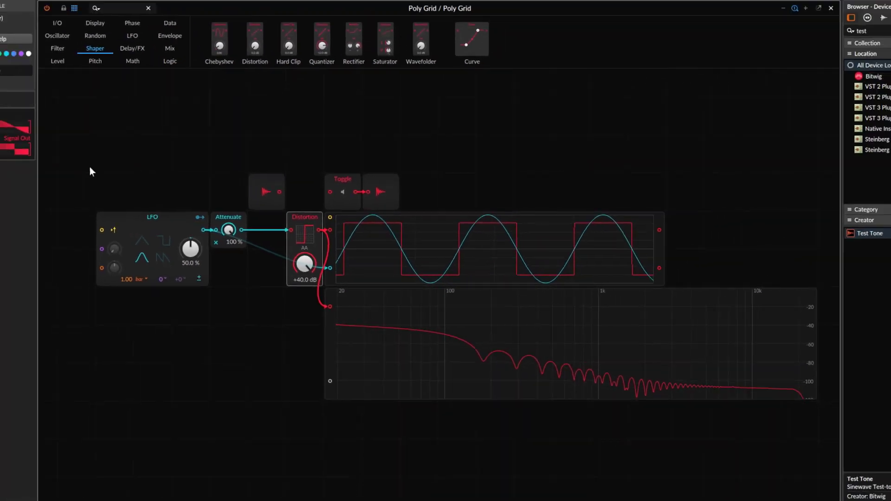
pyautogui.moveTo(305, 264); pyautogui.dragTo(304, 293)
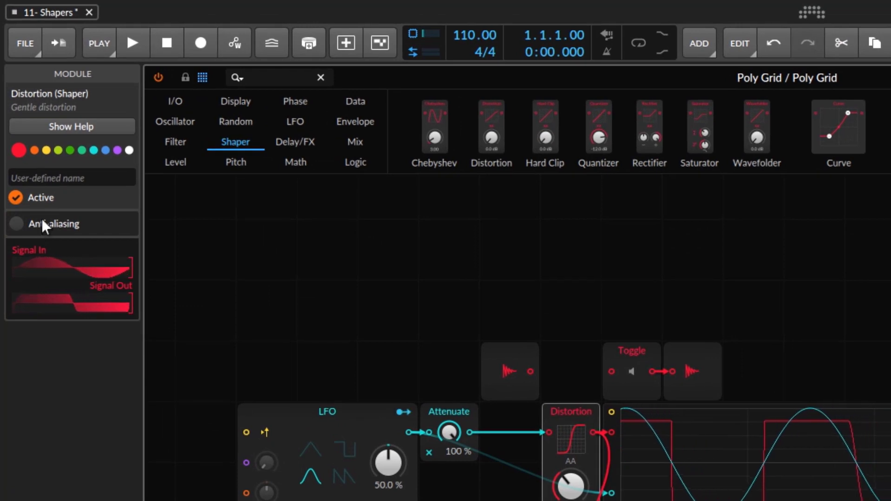
pyautogui.click(16, 224)
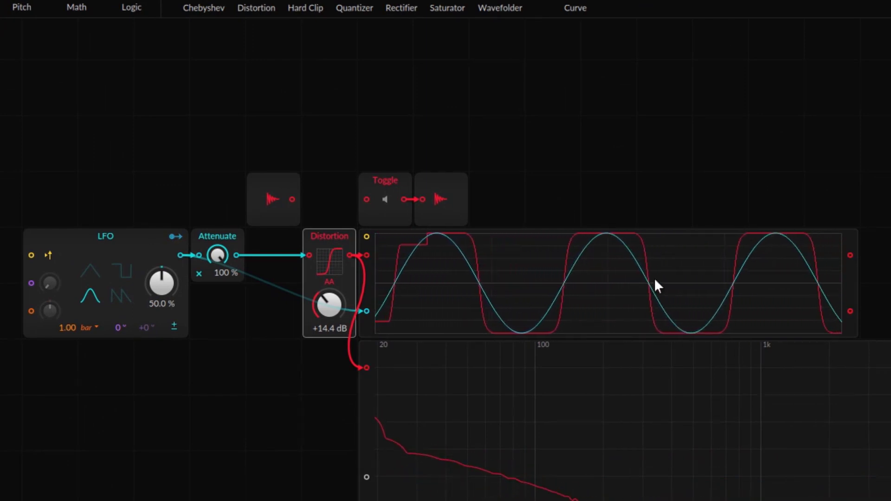
pyautogui.doubleClick(317, 303)
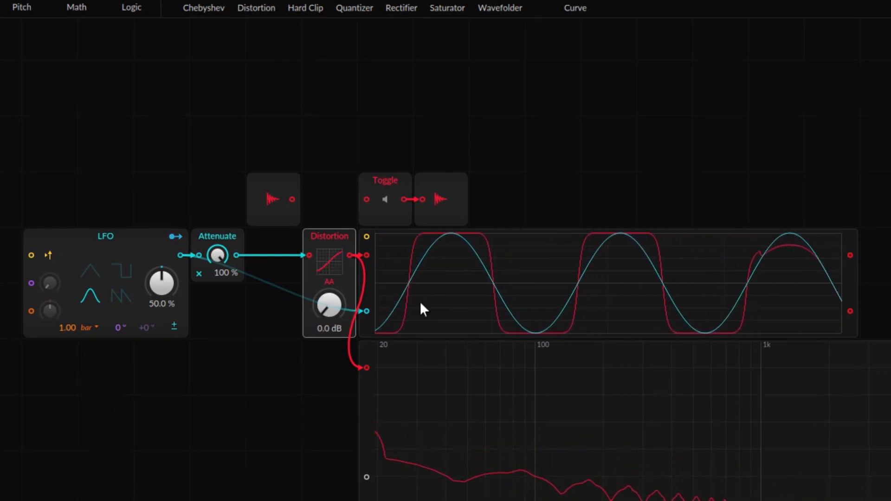
pyautogui.moveTo(329, 305); pyautogui.dragTo(337, 223)
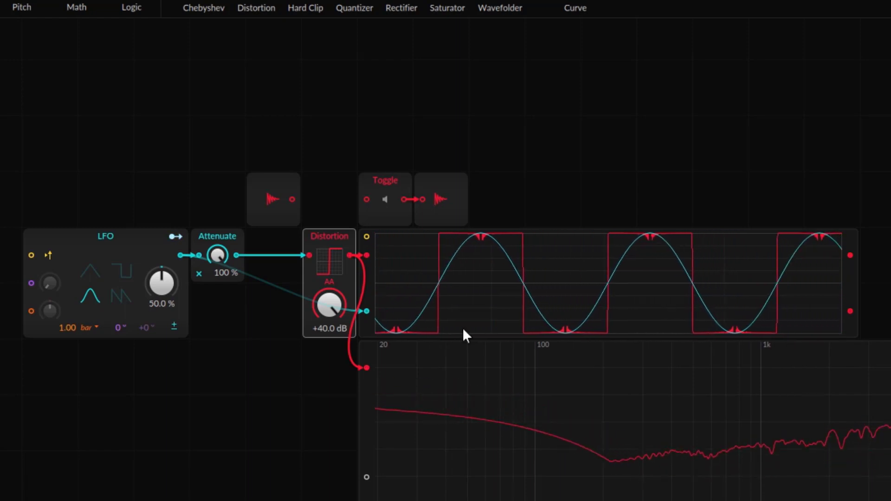
# - Disconnect the oscilloscope's second input and route Audio In through Distortion to the Toggle in place of the Attenuate signal
pyautogui.moveTo(364, 313); pyautogui.dragTo(316, 310)
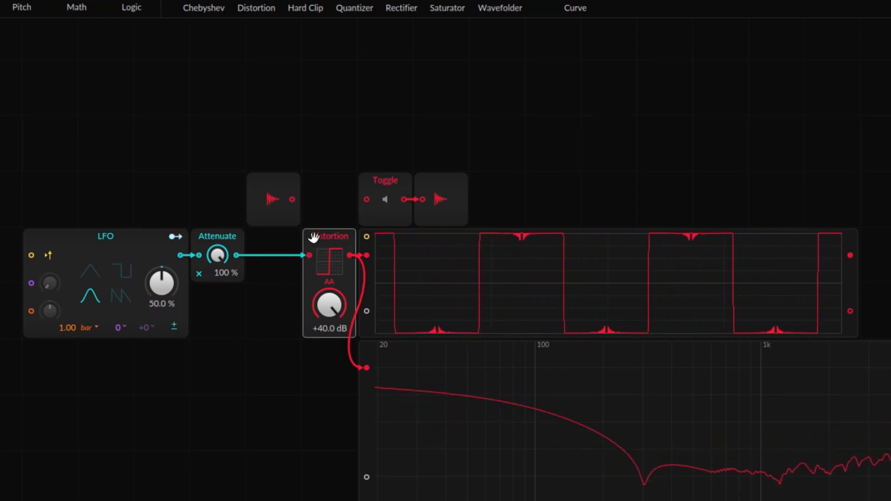
pyautogui.moveTo(304, 258); pyautogui.dragTo(295, 203)
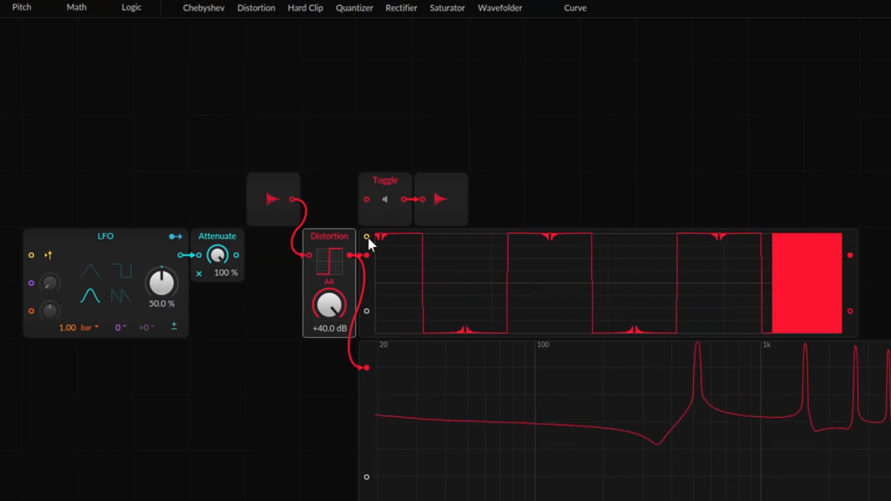
pyautogui.moveTo(351, 255); pyautogui.dragTo(367, 200)
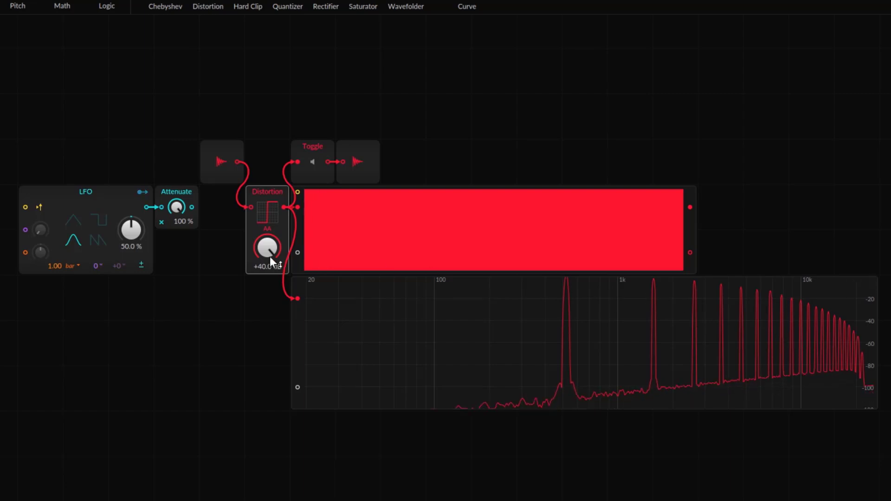
# - Switch on the output Toggle and sweep the test tone's Distortion drive through +19.2, +28.6 and +36.2 dB, finishing at 0.0 dB
pyautogui.moveTo(269, 256); pyautogui.dragTo(270, 327)
pyautogui.click(316, 163)
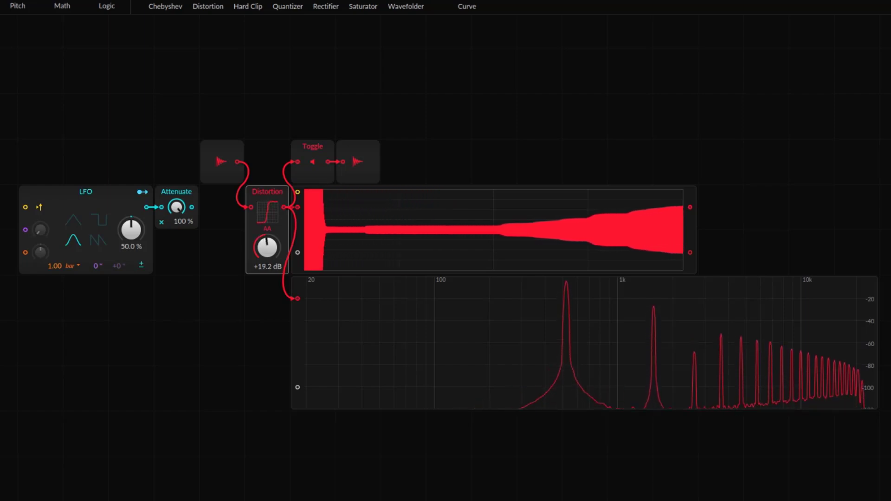
pyautogui.moveTo(272, 250); pyautogui.dragTo(272, 247)
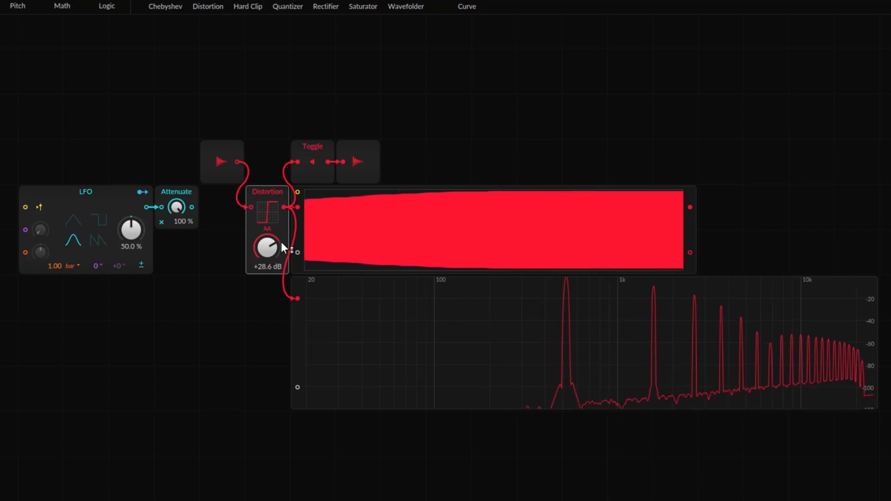
pyautogui.moveTo(282, 243); pyautogui.dragTo(282, 231)
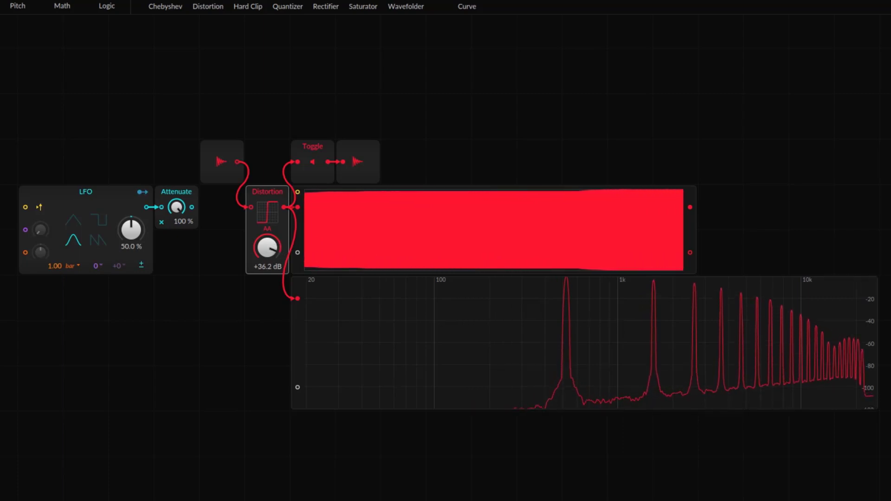
pyautogui.moveTo(267, 248); pyautogui.dragTo(267, 278)
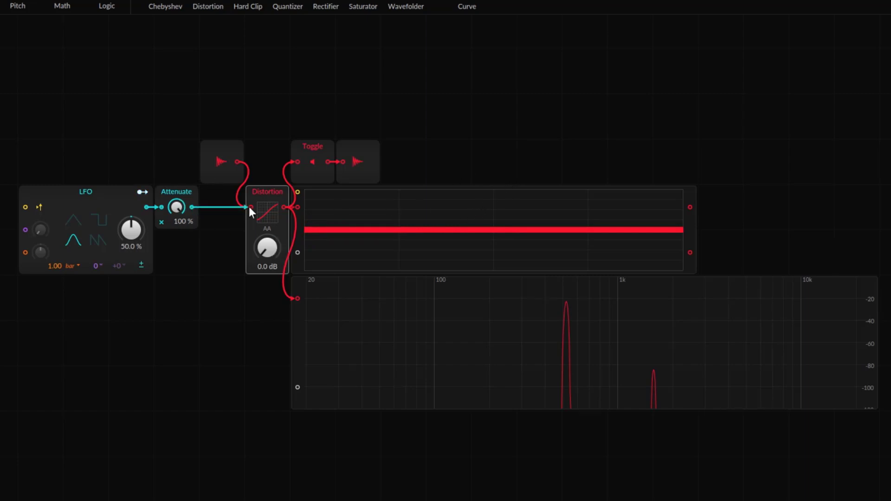
# - Feed the Distortion module from the Attenuate output instead of Audio In and set its drive to +19.2 dB
pyautogui.moveTo(249, 207); pyautogui.dragTo(250, 208)
pyautogui.moveTo(272, 252); pyautogui.dragTo(272, 238)
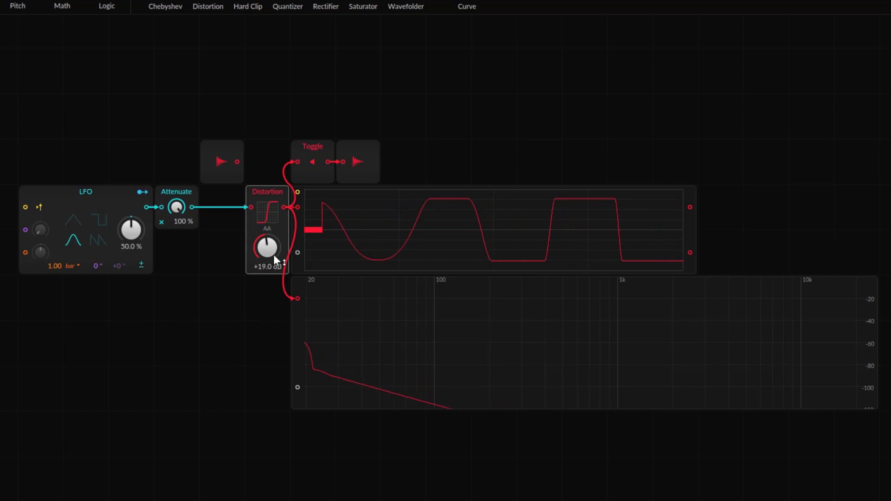
pyautogui.moveTo(273, 255); pyautogui.dragTo(274, 254)
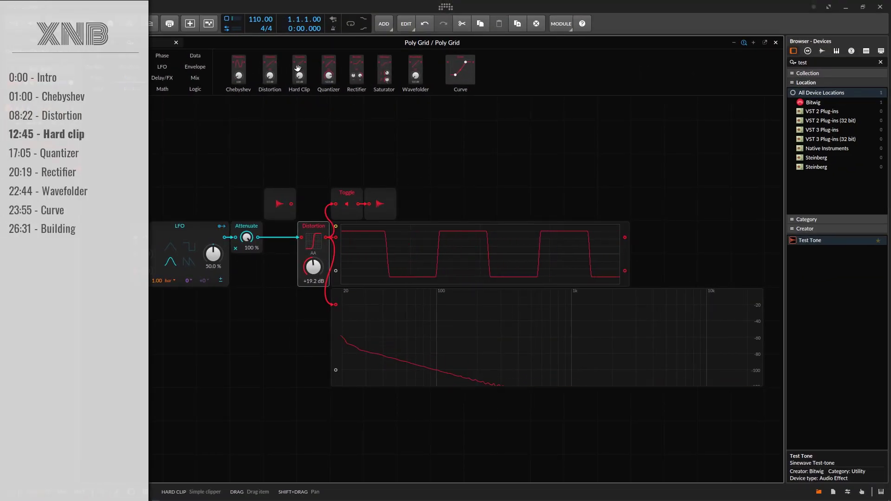
# - Replace the Distortion module with the Hard Clip shaper and reset its drive to 0.0 dB
pyautogui.moveTo(299, 62); pyautogui.dragTo(309, 227)
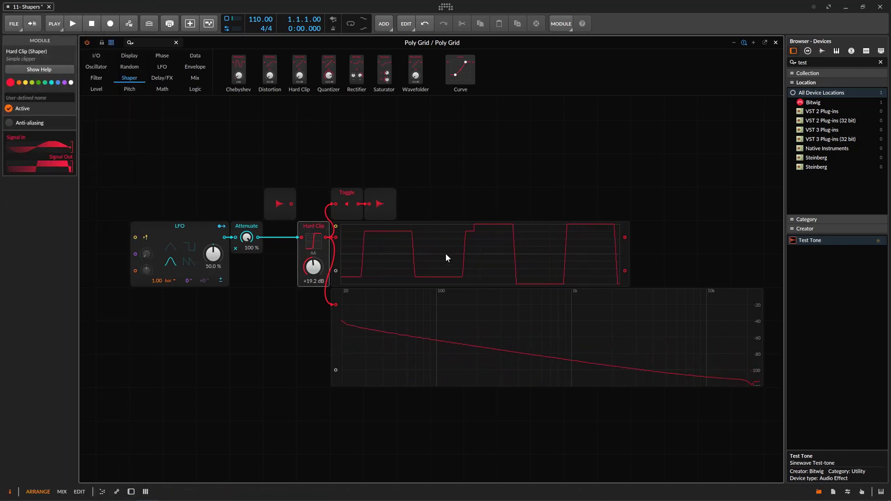
pyautogui.click(321, 227)
pyautogui.doubleClick(315, 271)
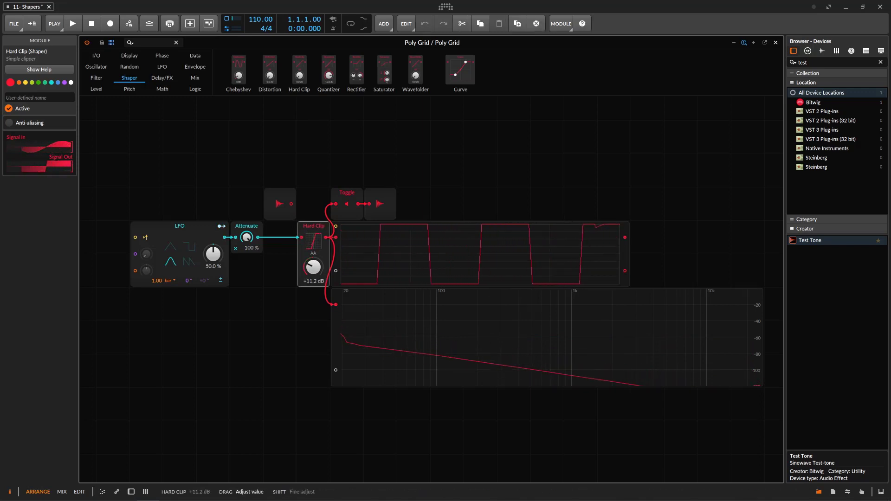
pyautogui.doubleClick(314, 267)
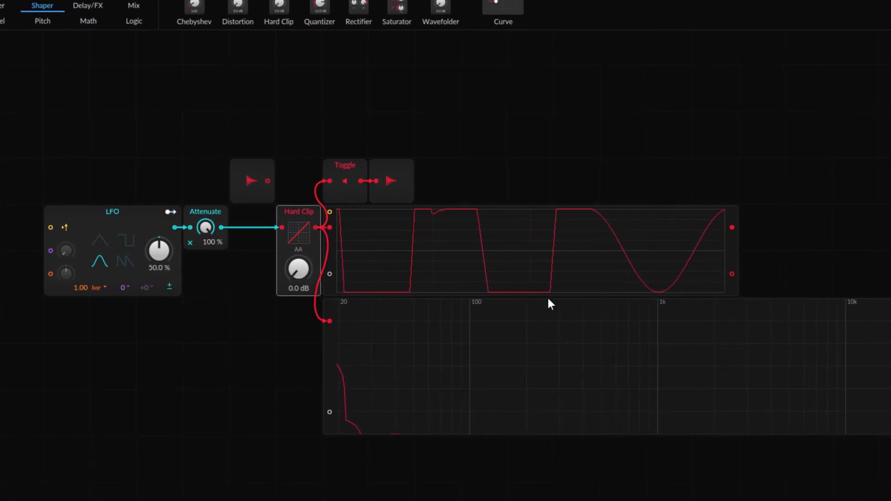
# - Sweep the Hard Clip drive through +6.0, +20.6, +1.4, +14.0 and +40.0 dB, finishing at +13.6 dB
pyautogui.moveTo(299, 269); pyautogui.dragTo(299, 253)
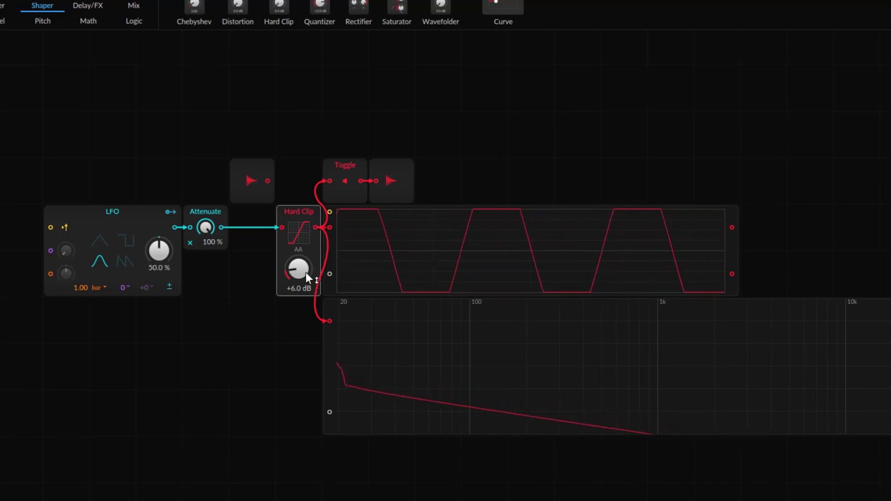
pyautogui.moveTo(306, 272); pyautogui.dragTo(305, 262)
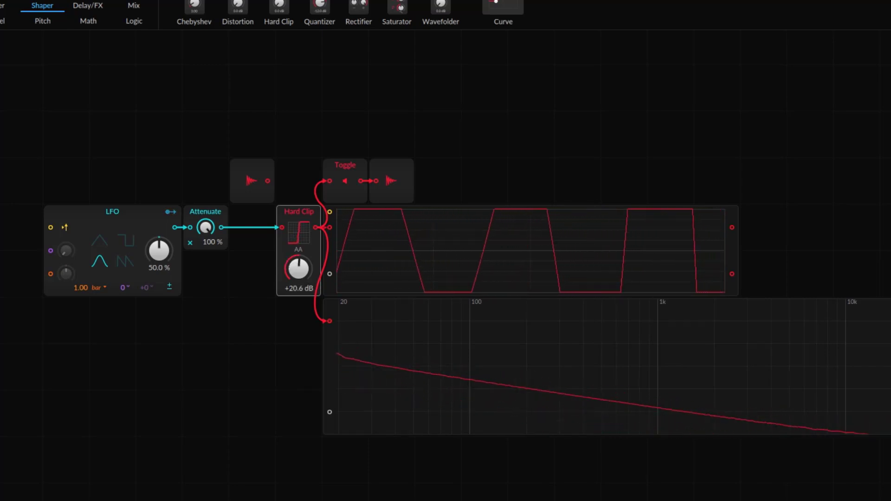
pyautogui.moveTo(305, 272); pyautogui.dragTo(299, 280)
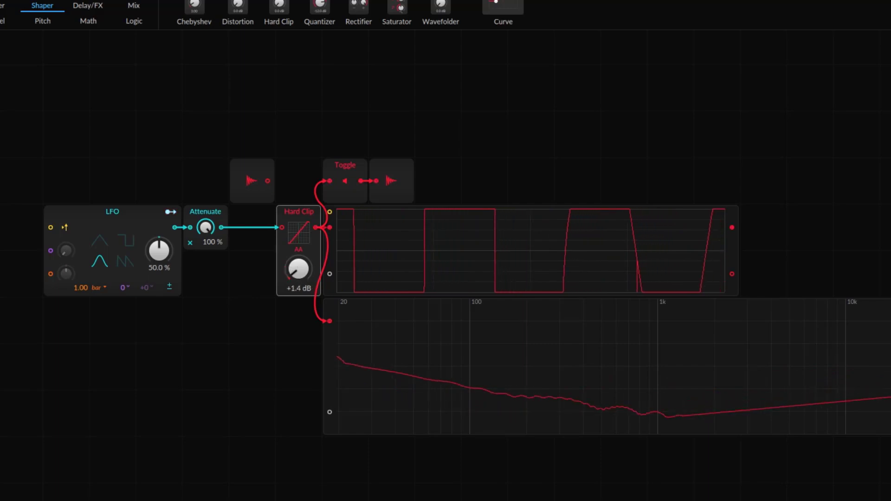
pyautogui.moveTo(304, 274); pyautogui.dragTo(303, 253)
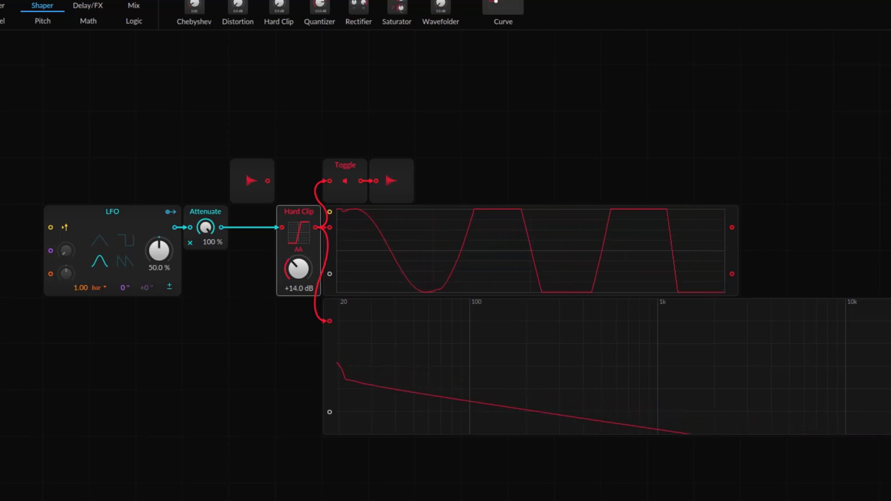
pyautogui.moveTo(303, 253); pyautogui.dragTo(304, 239)
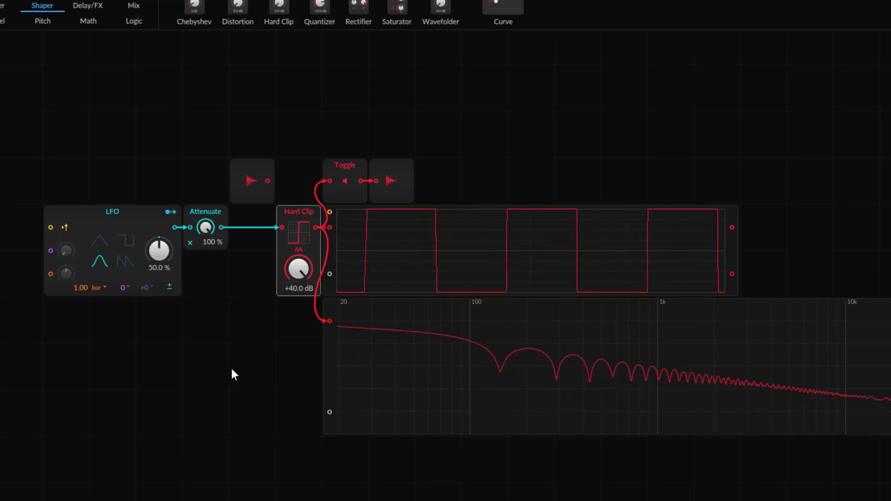
pyautogui.doubleClick(297, 263)
pyautogui.moveTo(297, 262); pyautogui.dragTo(296, 258)
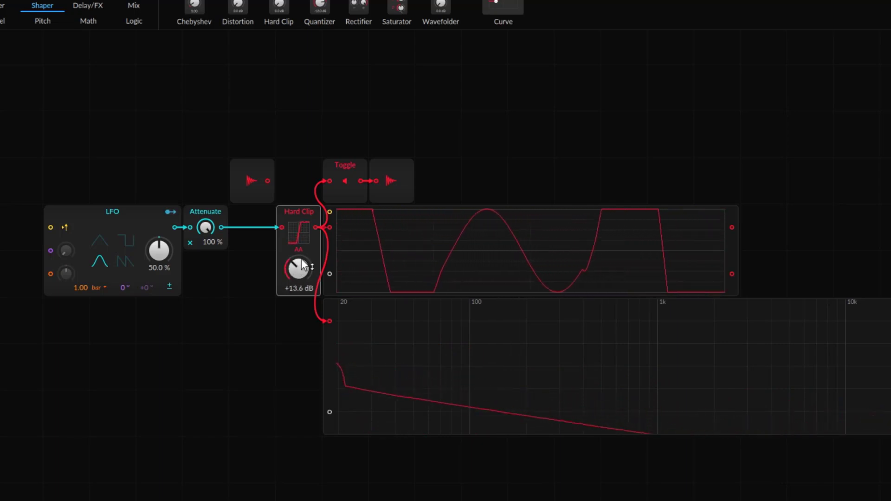
# - Try Distortion in place of Hard Clip, undo the swap, and add a separate Distortion beneath Hard Clip with the Spectrum module moved clear
pyautogui.moveTo(240, 11); pyautogui.dragTo(295, 213)
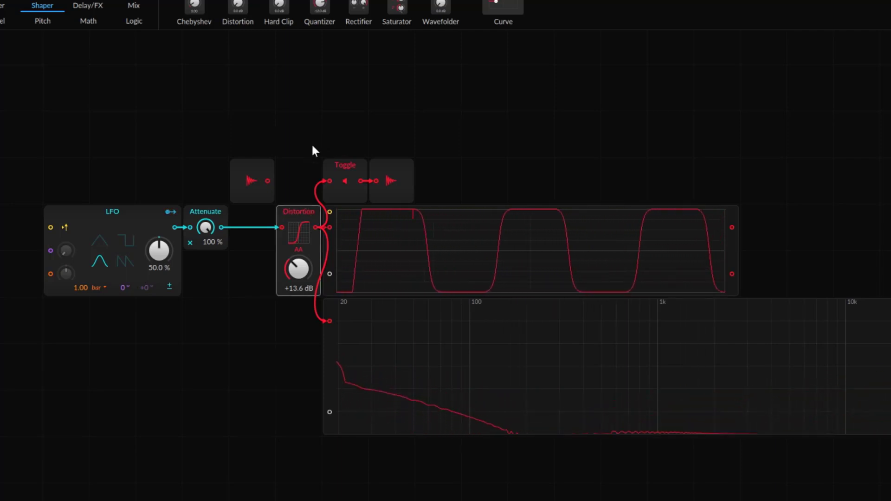
pyautogui.hotkey('ctrl', 'z')
pyautogui.moveTo(238, 9); pyautogui.dragTo(291, 325)
pyautogui.moveTo(330, 361); pyautogui.dragTo(411, 468)
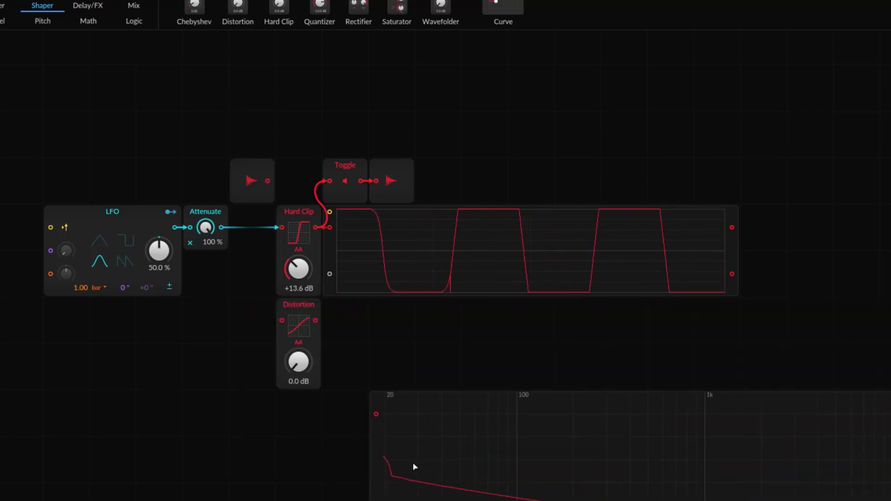
# - Colour the new Distortion module yellow and wire it between the Attenuate output and the oscilloscope's second input
pyautogui.moveTo(316, 320); pyautogui.dragTo(329, 274)
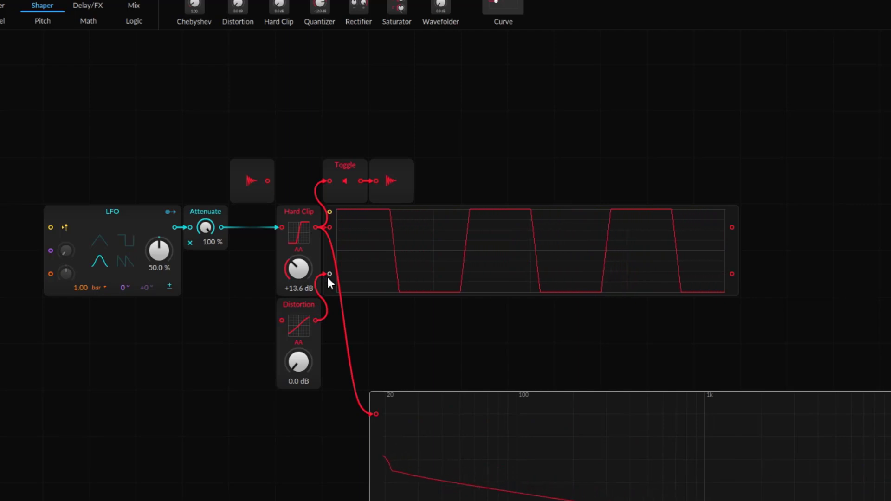
pyautogui.click(299, 305)
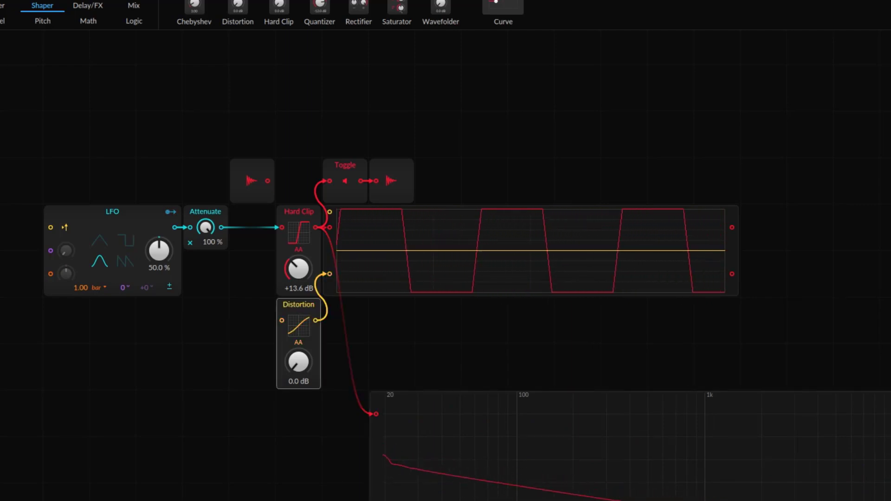
pyautogui.moveTo(221, 227)
pyautogui.mouseDown()
pyautogui.moveTo(252, 313)
pyautogui.moveTo(280, 321)
pyautogui.mouseUp()
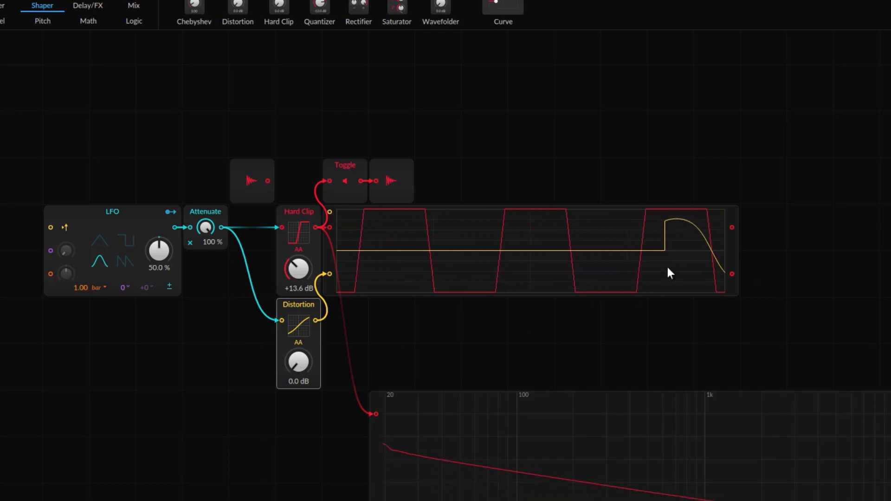
# - Set the new Distortion's drive to +5.4 dB and toggle its anti-aliasing off and back on
pyautogui.moveTo(298, 355); pyautogui.dragTo(299, 341)
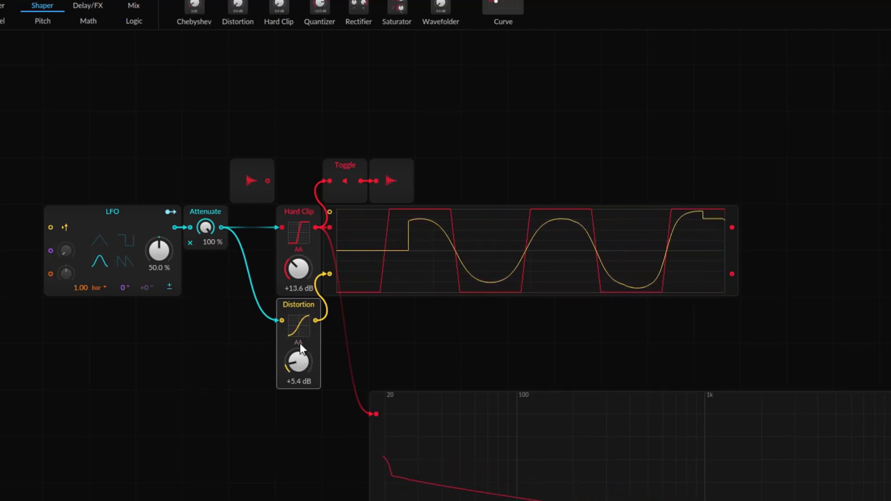
pyautogui.click(300, 344)
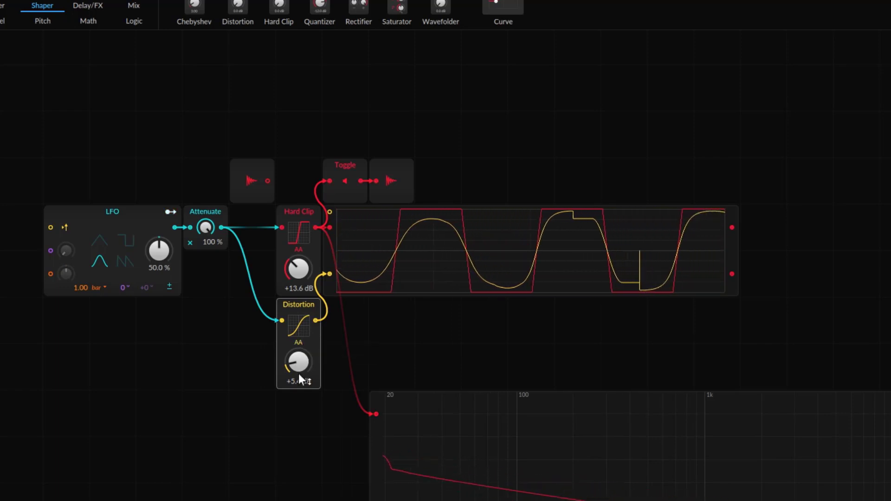
# - Raise the Distortion module's drive to +7.8 dB and +14.2 dB, toggling its anti-aliasing off and back on
pyautogui.moveTo(299, 374); pyautogui.dragTo(300, 349)
pyautogui.click(298, 340)
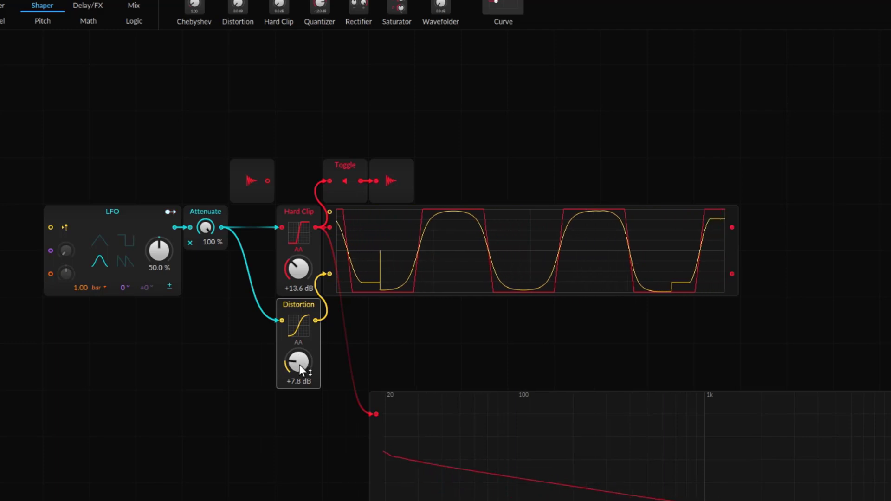
pyautogui.moveTo(299, 365); pyautogui.dragTo(299, 375)
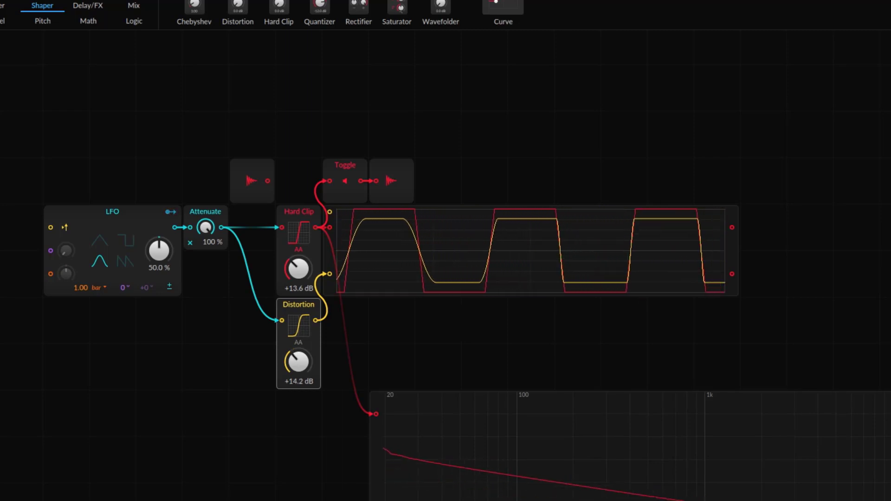
# - Delete the yellow Distortion module and move the Spectrum module directly beneath the oscilloscope
pyautogui.press('Delete')
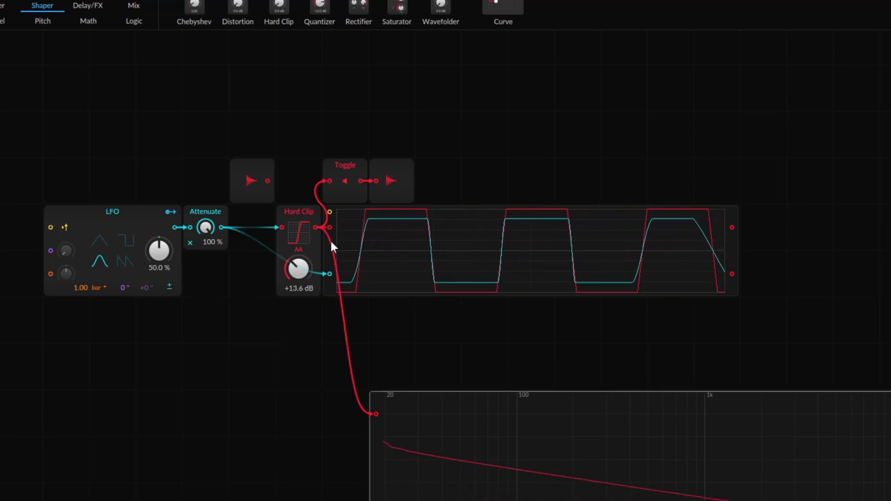
pyautogui.moveTo(389, 418); pyautogui.dragTo(343, 332)
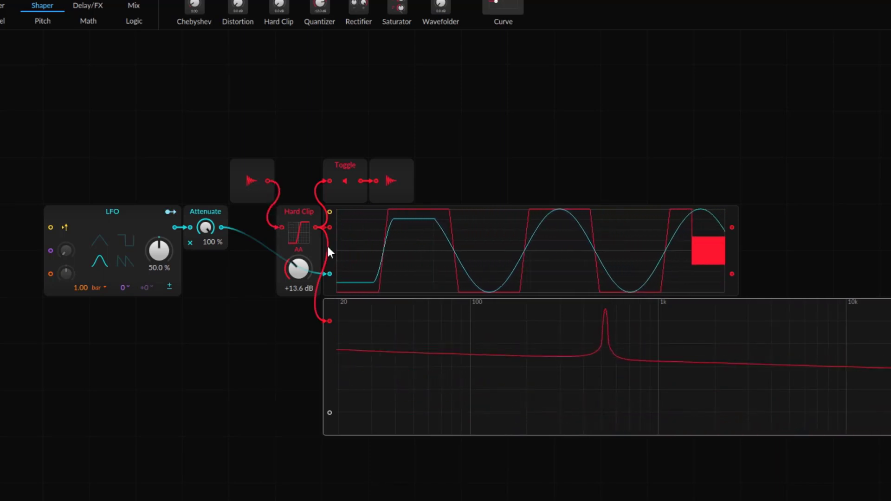
# - Sweep the Hard Clip drive on the test tone, finishing at +23.2 dB
pyautogui.moveTo(298, 270)
pyautogui.mouseDown()
pyautogui.moveTo(297, 257)
pyautogui.moveTo(298, 280)
pyautogui.moveTo(298, 267)
pyautogui.mouseUp()
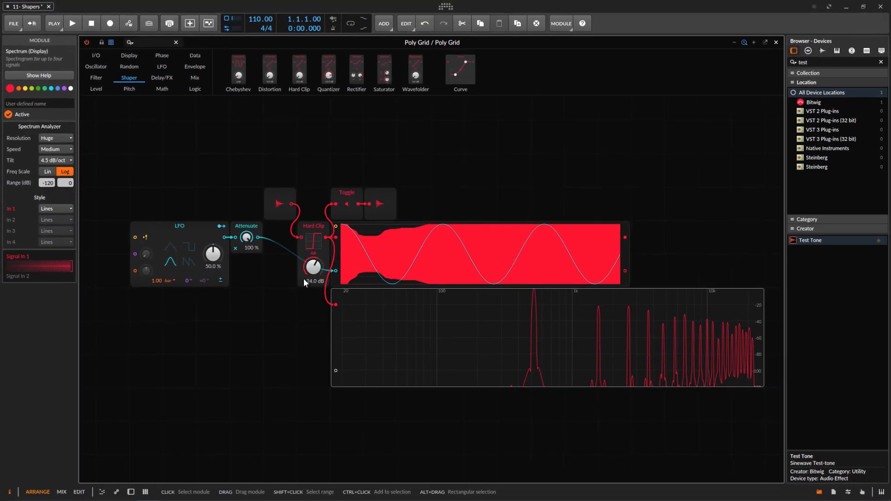
pyautogui.moveTo(313, 276); pyautogui.dragTo(313, 266)
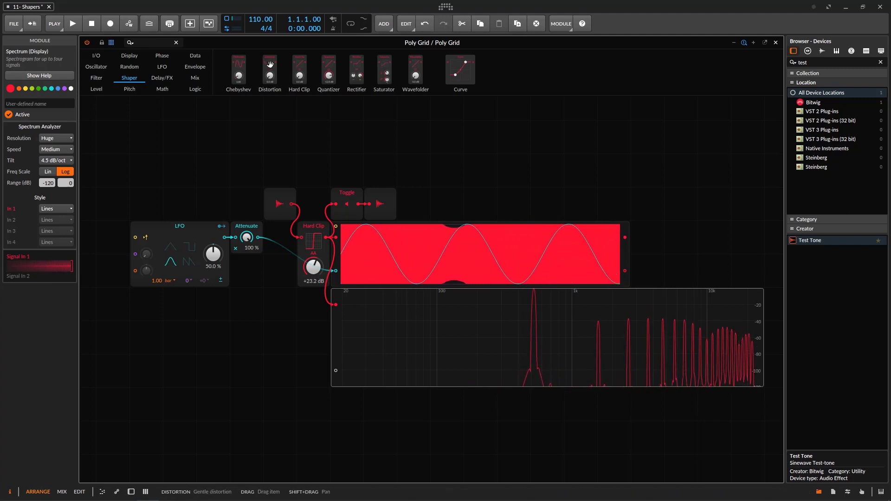
# - Add a Distortion module beneath Hard Clip, feed it from the audio input, and switch the output Toggle off
pyautogui.moveTo(270, 64); pyautogui.dragTo(307, 302)
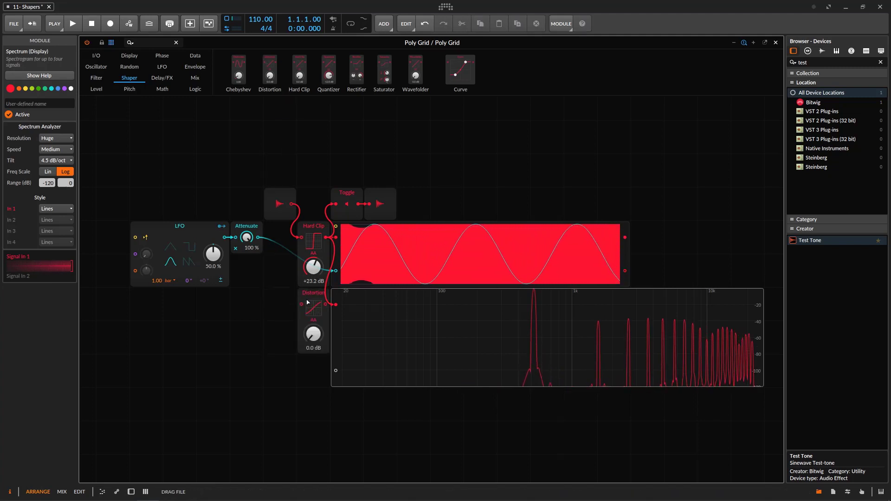
pyautogui.click(314, 291)
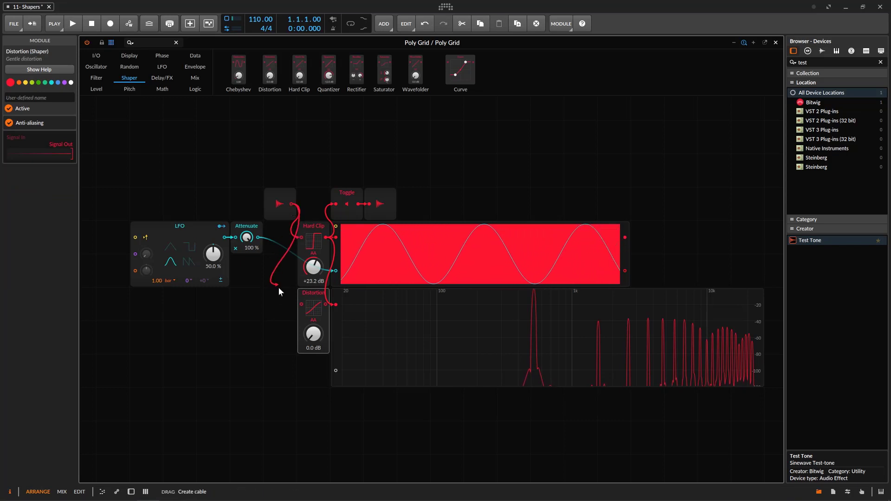
pyautogui.moveTo(298, 301); pyautogui.dragTo(302, 303)
pyautogui.click(349, 204)
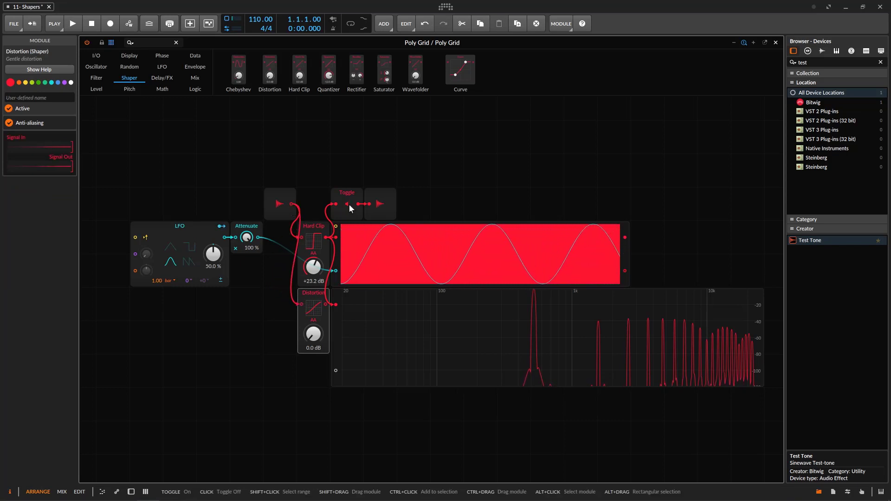
# - Colour the Distortion yellow, wire its output to the Spectrum's second input, and set its drive to +23.4 dB
pyautogui.click(25, 82)
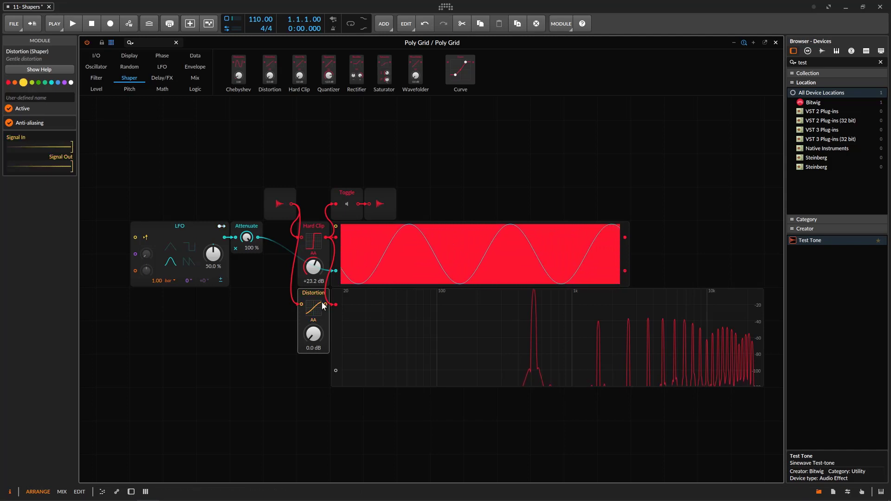
pyautogui.moveTo(328, 352); pyautogui.dragTo(336, 372)
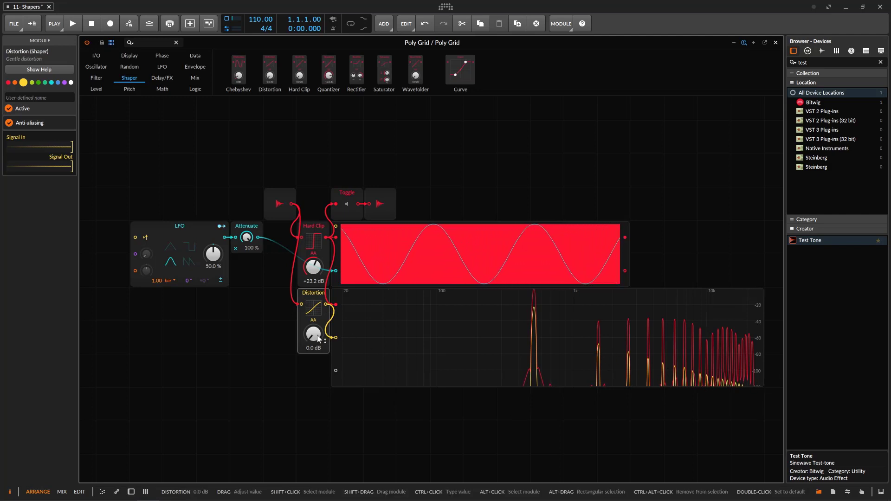
pyautogui.moveTo(315, 334); pyautogui.dragTo(314, 329)
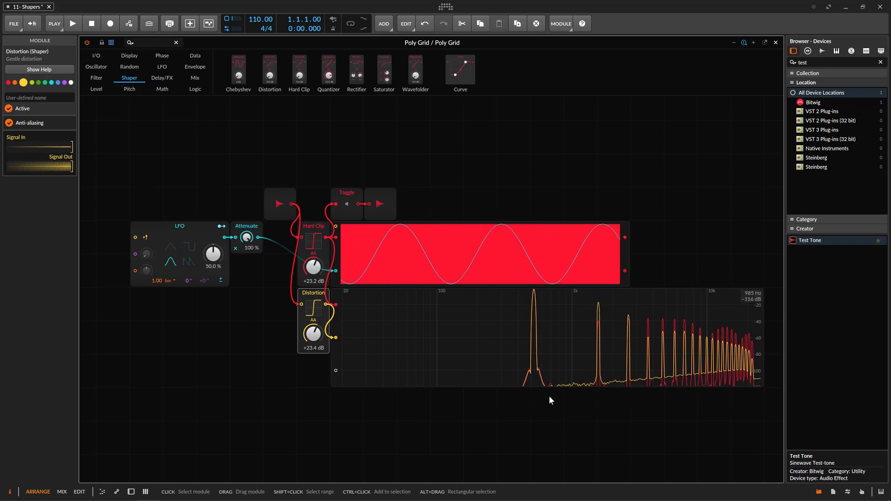
# - Enlarge the Spectrum module in height and width to compare the Hard Clip and Distortion harmonics
pyautogui.moveTo(544, 388); pyautogui.dragTo(542, 453)
pyautogui.scroll(-3, 669, 309)
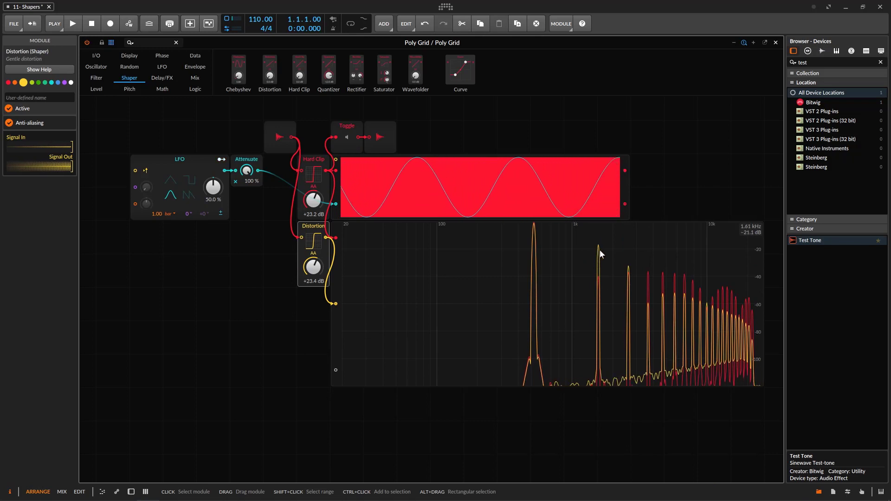
pyautogui.moveTo(762, 360); pyautogui.dragTo(789, 366)
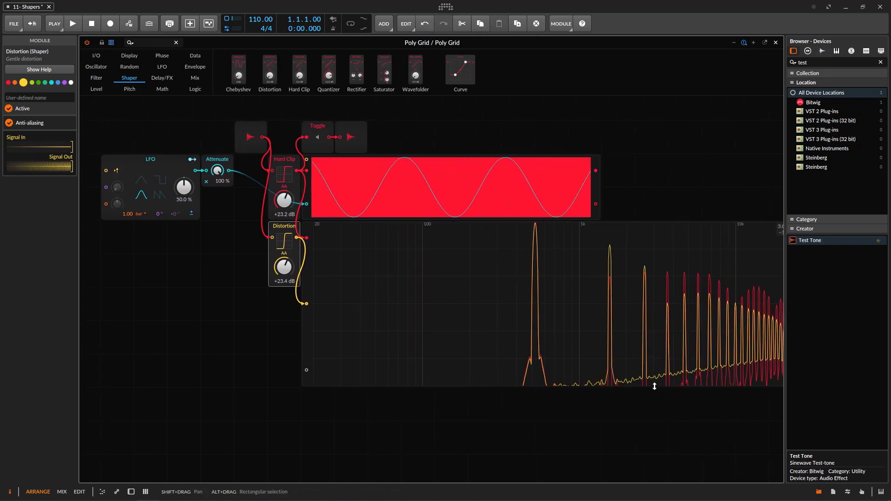
pyautogui.moveTo(656, 388); pyautogui.dragTo(650, 419)
pyautogui.click(762, 207)
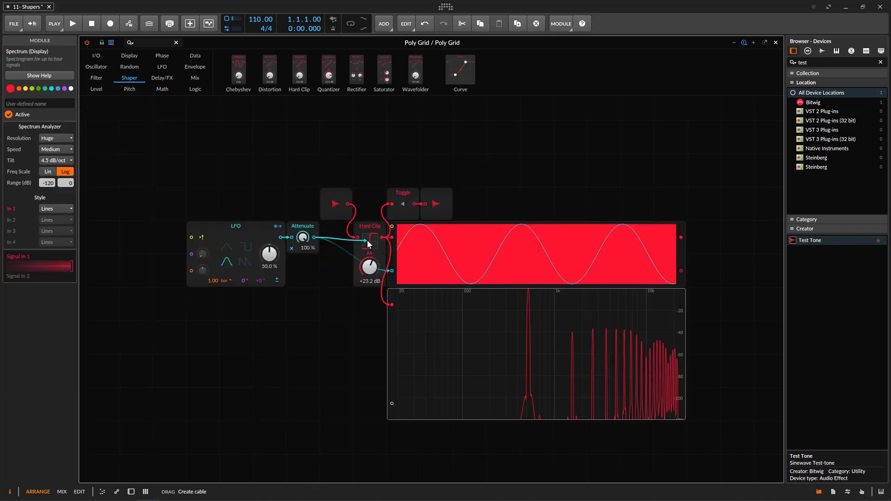
# - Rewire Hard Clip to take the Attenuate output and feed only the oscilloscope, moving the audio input, Toggle and audio output modules up a row
pyautogui.moveTo(364, 238); pyautogui.dragTo(359, 237)
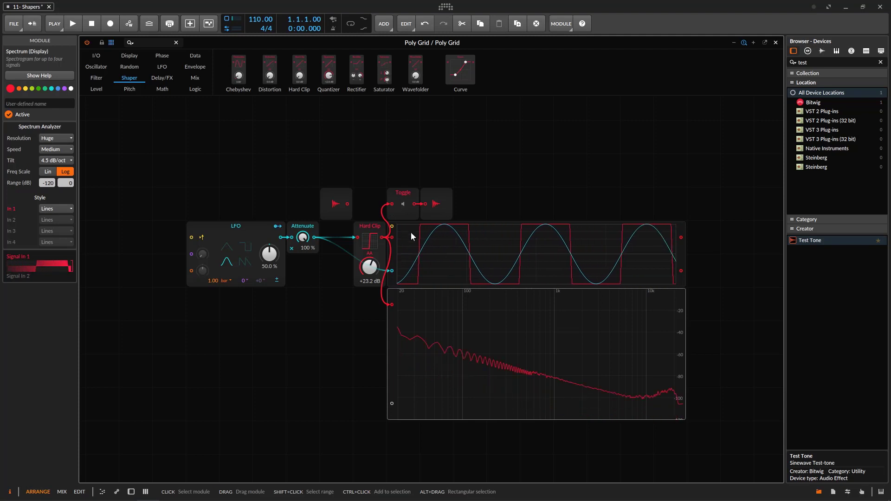
pyautogui.moveTo(375, 200)
pyautogui.mouseDown()
pyautogui.moveTo(390, 205)
pyautogui.moveTo(371, 203)
pyautogui.mouseUp()
pyautogui.moveTo(295, 177); pyautogui.dragTo(400, 178)
pyautogui.moveTo(497, 193); pyautogui.dragTo(286, 192)
pyautogui.moveTo(406, 192); pyautogui.dragTo(406, 159)
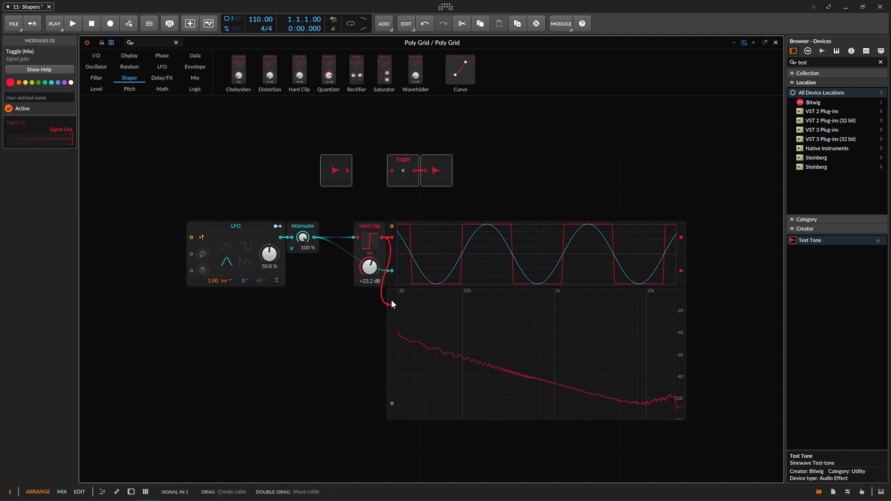
pyautogui.moveTo(392, 303); pyautogui.dragTo(380, 304)
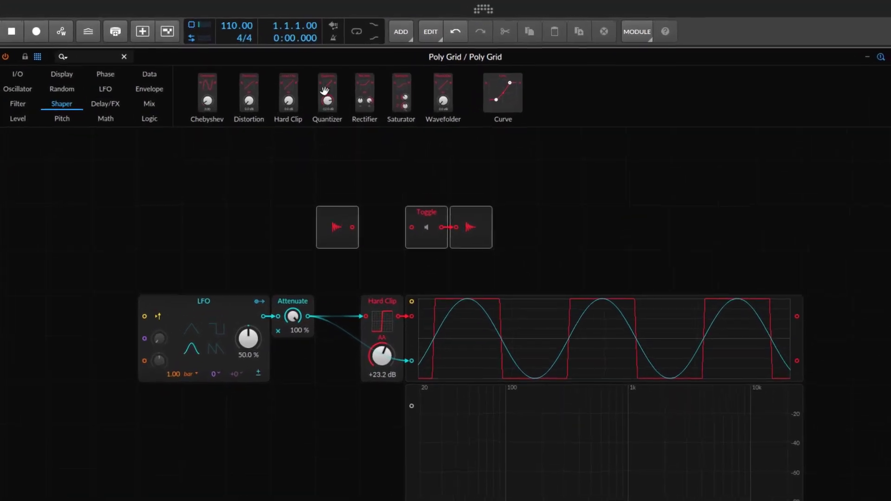
# - Replace Hard Clip with a Quantizer and sweep its level down to -60.0 dB, finishing at -35.1 dB
pyautogui.moveTo(324, 90); pyautogui.dragTo(382, 304)
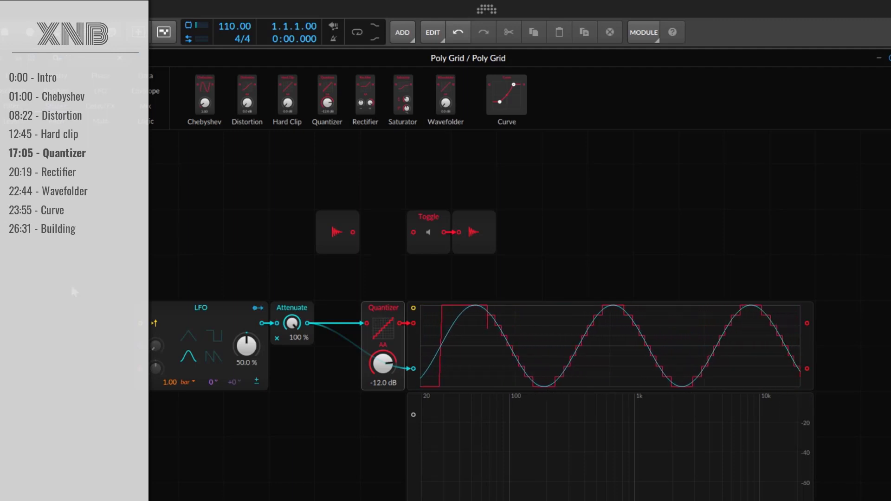
pyautogui.moveTo(377, 367); pyautogui.dragTo(377, 394)
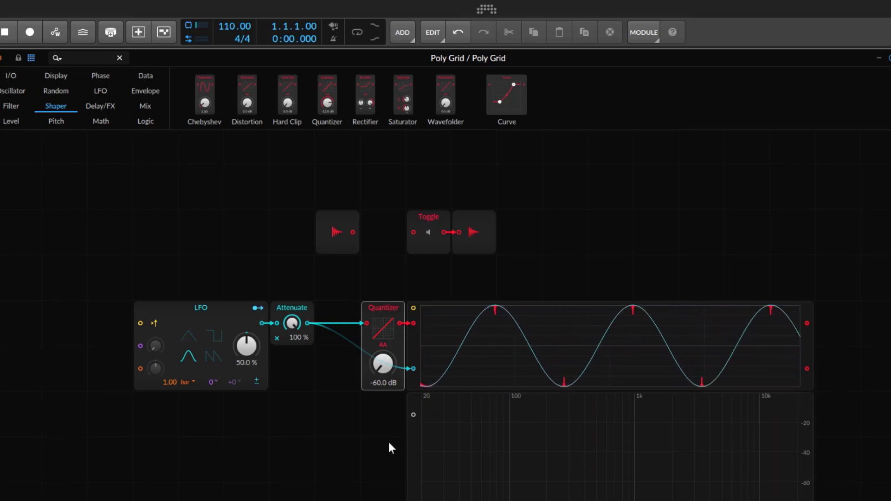
pyautogui.scroll(2, 38, 418)
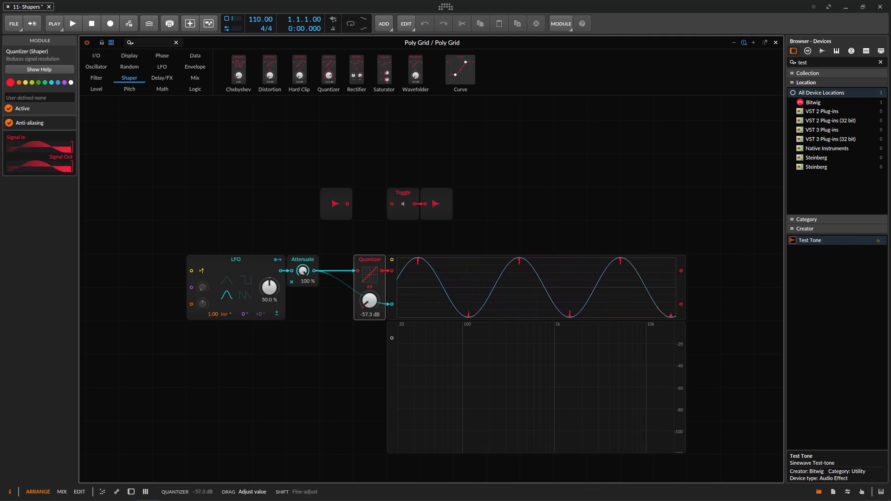
pyautogui.moveTo(370, 301); pyautogui.dragTo(369, 284)
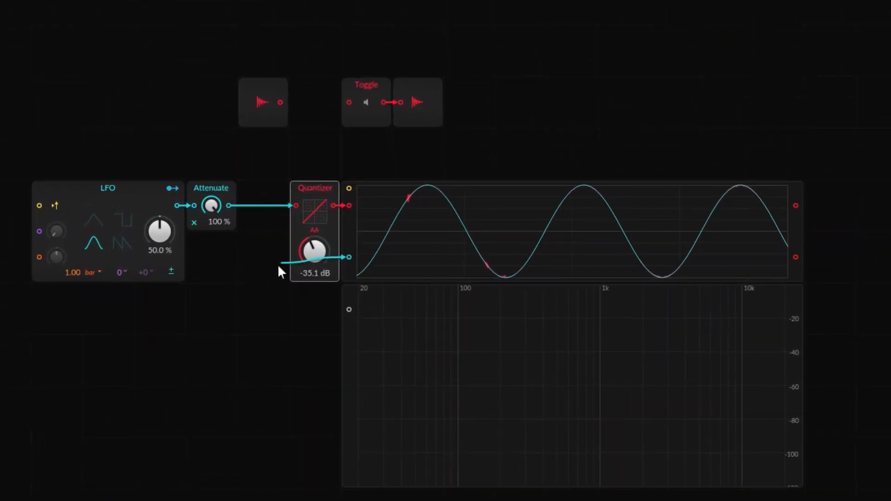
# - Disconnect Attenuate from the oscilloscope's second input and enlarge the oscilloscope in both directions, repositioning the Spectrum module beneath it
pyautogui.moveTo(279, 265); pyautogui.dragTo(259, 302)
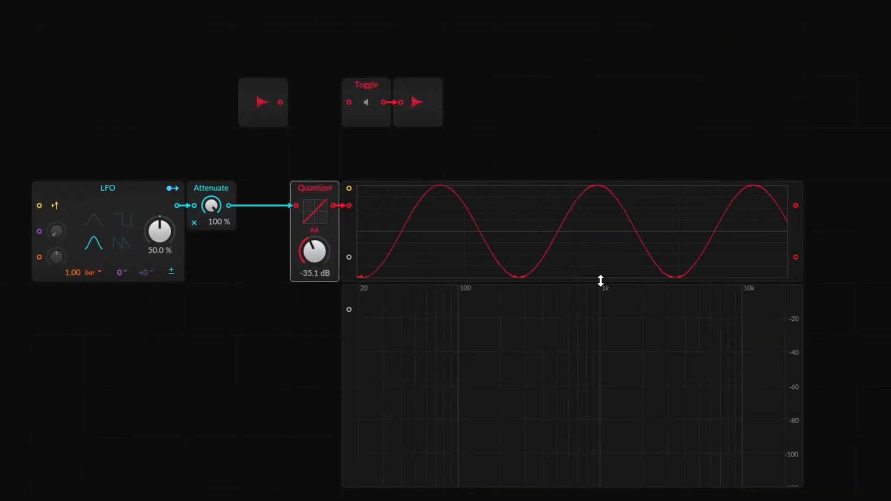
pyautogui.moveTo(600, 281); pyautogui.dragTo(598, 331)
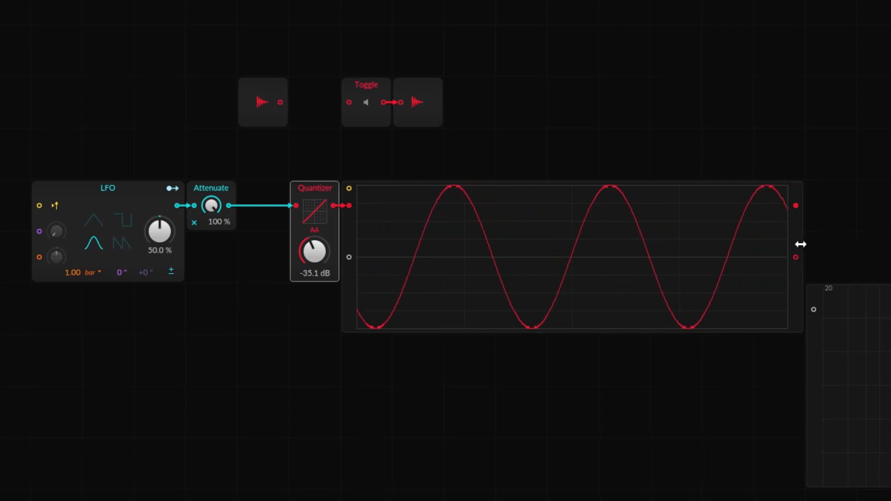
pyautogui.moveTo(800, 244); pyautogui.dragTo(854, 244)
pyautogui.moveTo(862, 373); pyautogui.dragTo(360, 420)
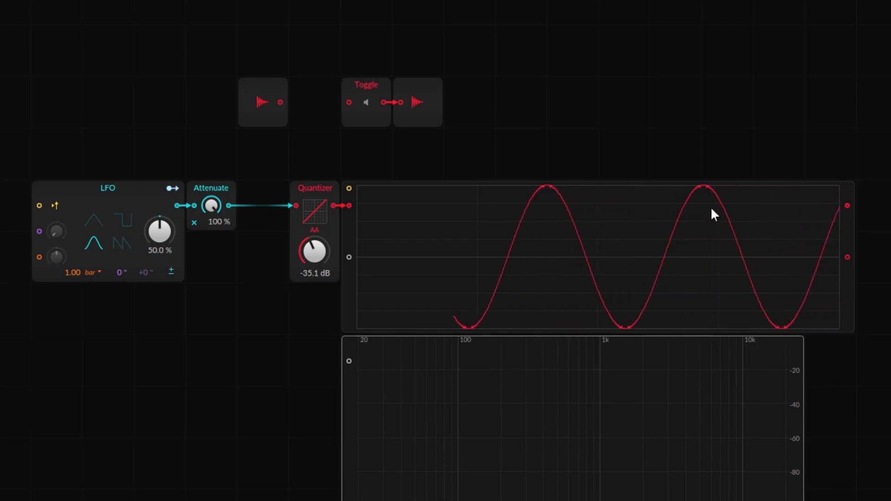
# - Sweep the Quantizer level on the LFO through -60.0 and -30.9 dB, finishing at 0.0 dB
pyautogui.moveTo(326, 254); pyautogui.dragTo(326, 302)
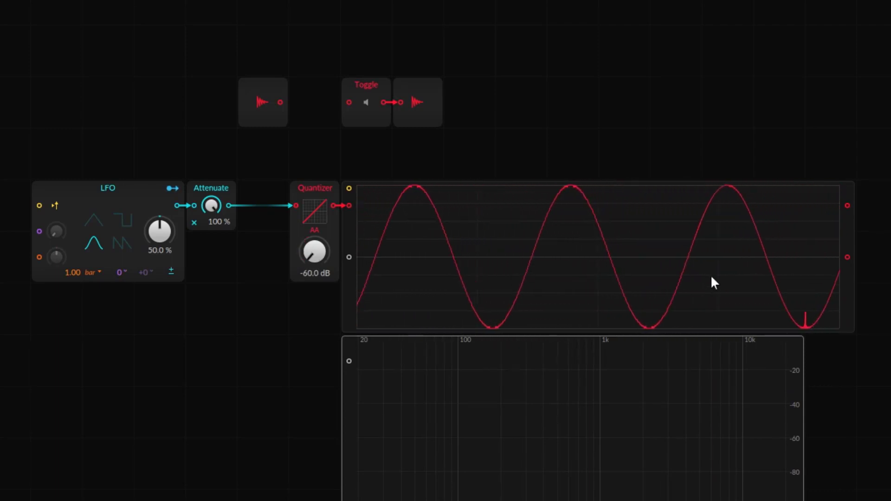
pyautogui.moveTo(331, 273); pyautogui.dragTo(331, 227)
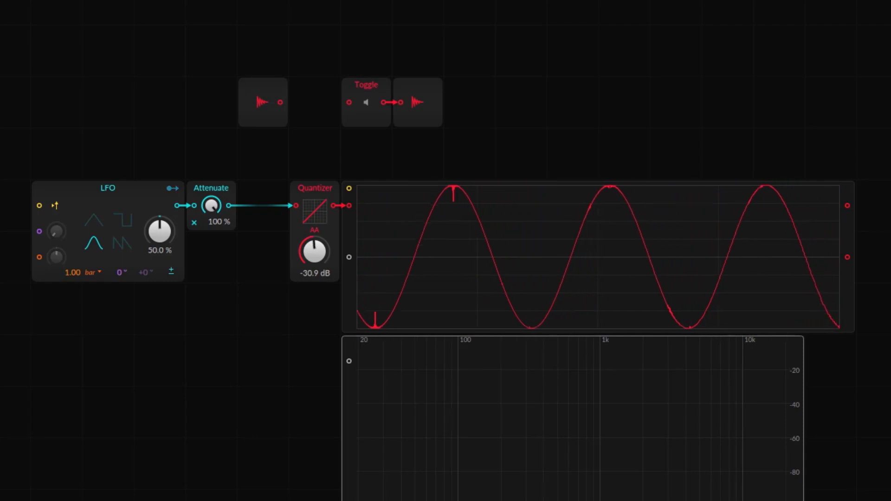
pyautogui.moveTo(332, 227); pyautogui.dragTo(332, 188)
pyautogui.moveTo(315, 252); pyautogui.dragTo(315, 245)
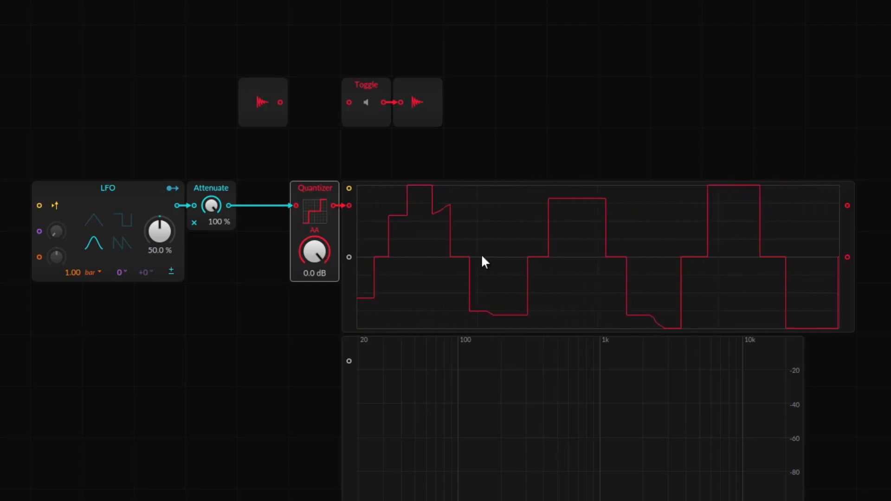
# - Set the Quantizer to -26.1 dB and route the audio input through it to the switched-on Toggle and the Spectrum
pyautogui.scroll(-1, 208, 388)
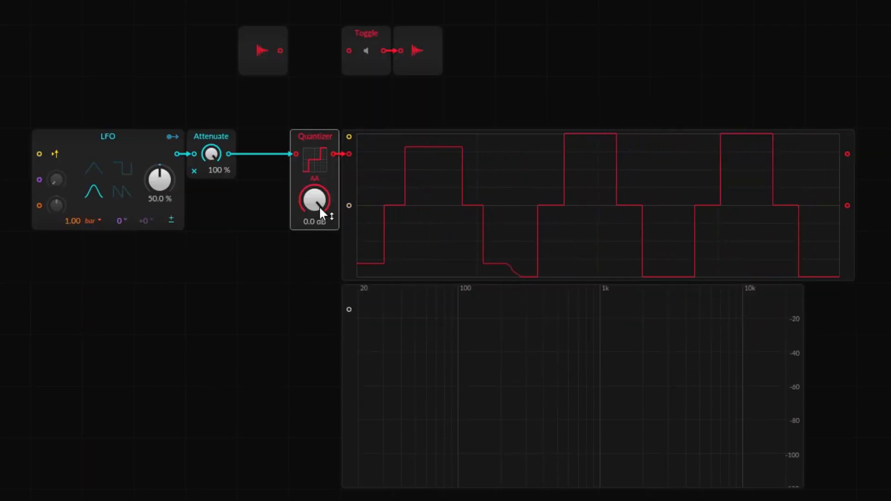
pyautogui.moveTo(318, 212); pyautogui.dragTo(318, 279)
pyautogui.moveTo(280, 51)
pyautogui.mouseDown()
pyautogui.moveTo(294, 153)
pyautogui.moveTo(350, 65)
pyautogui.moveTo(350, 48)
pyautogui.moveTo(345, 94)
pyautogui.mouseUp()
pyautogui.moveTo(350, 50)
pyautogui.mouseDown()
pyautogui.moveTo(319, 294)
pyautogui.moveTo(350, 309)
pyautogui.mouseUp()
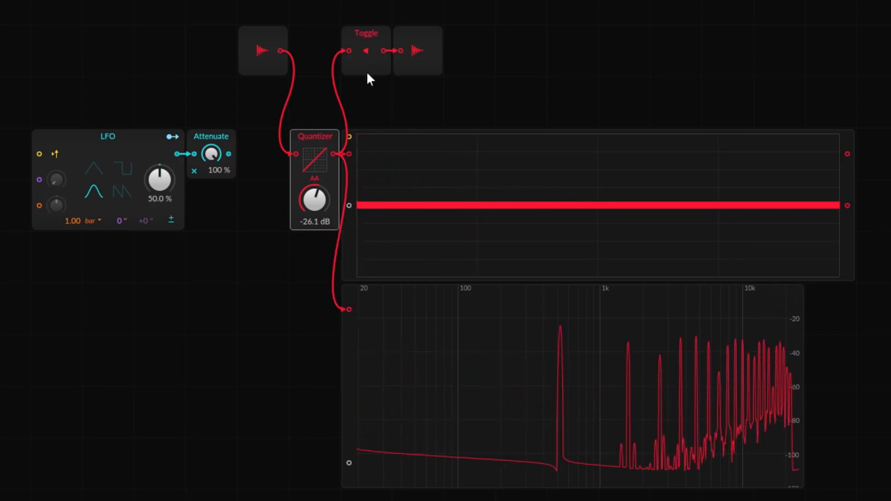
# - Sweep the Quantizer level on the test tone down, up and back, finishing at -60.0 dB
pyautogui.moveTo(312, 205); pyautogui.dragTo(312, 250)
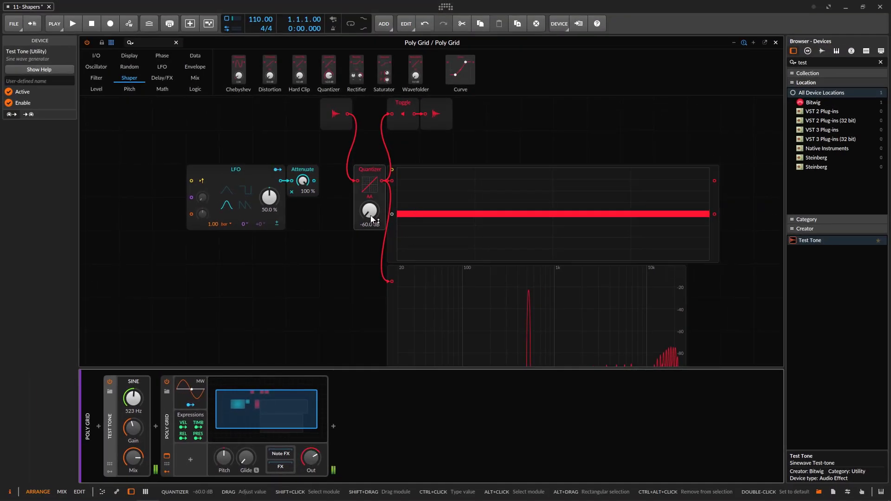
pyautogui.moveTo(370, 211); pyautogui.dragTo(369, 181)
pyautogui.scroll(-1, 316, 260)
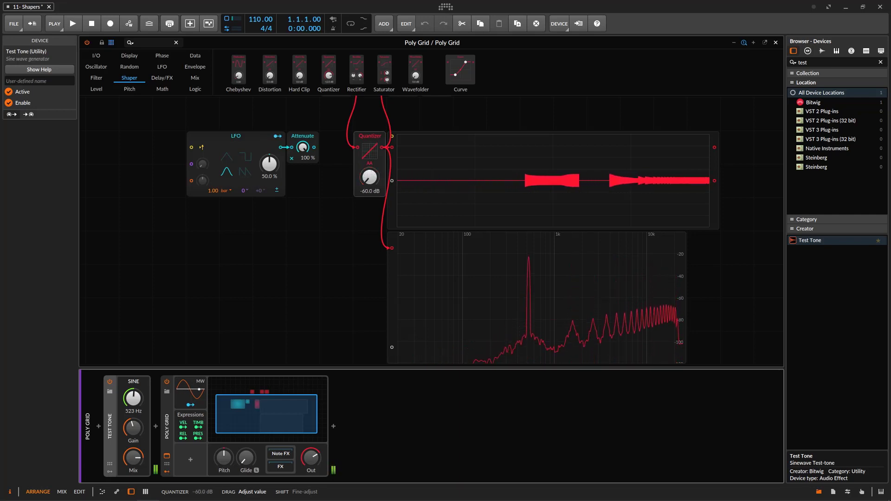
# - Disconnect the Spectrum module from the Quantizer and delete it from the patch
pyautogui.scroll(3, 330, 274)
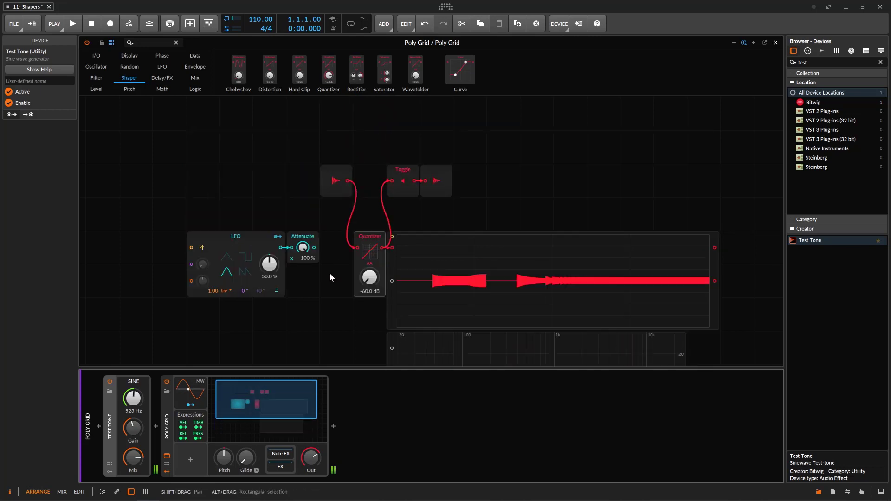
pyautogui.scroll(1, 329, 278)
pyautogui.scroll(-2, 345, 283)
pyautogui.click(390, 347)
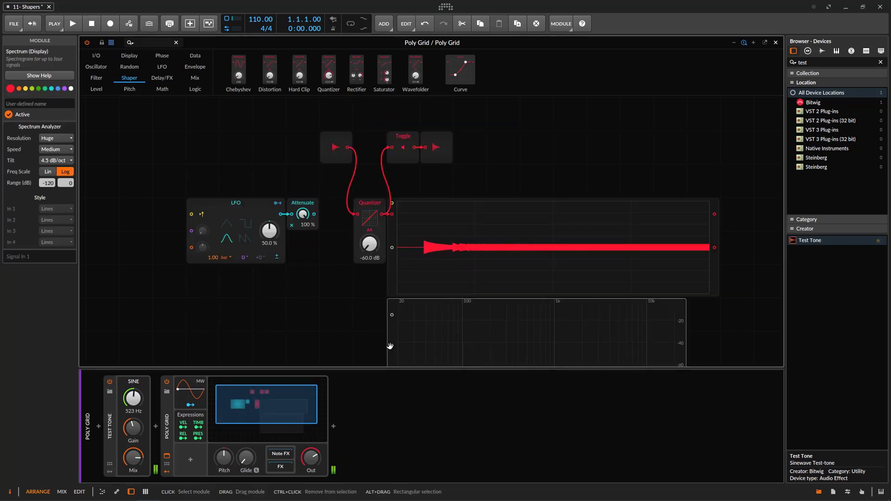
pyautogui.press('Delete')
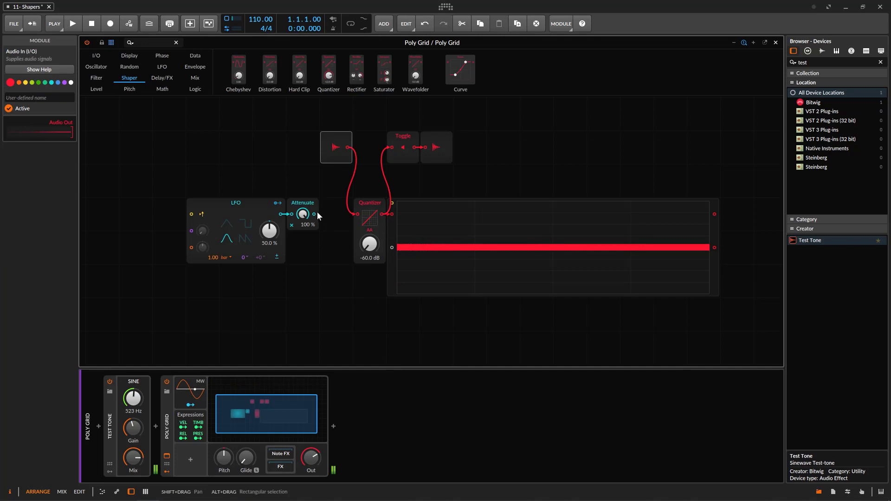
# - Feed the attenuated LFO through the Quantizer with the Toggle switched off, and sweep the Quantizer level from 0.0 dB through -1.2 dB
pyautogui.moveTo(318, 213); pyautogui.dragTo(377, 217)
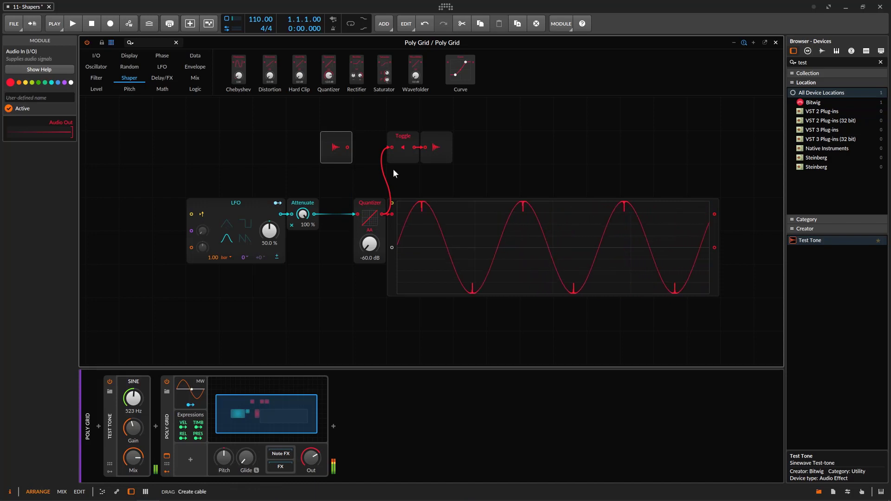
pyautogui.moveTo(394, 145); pyautogui.dragTo(370, 151)
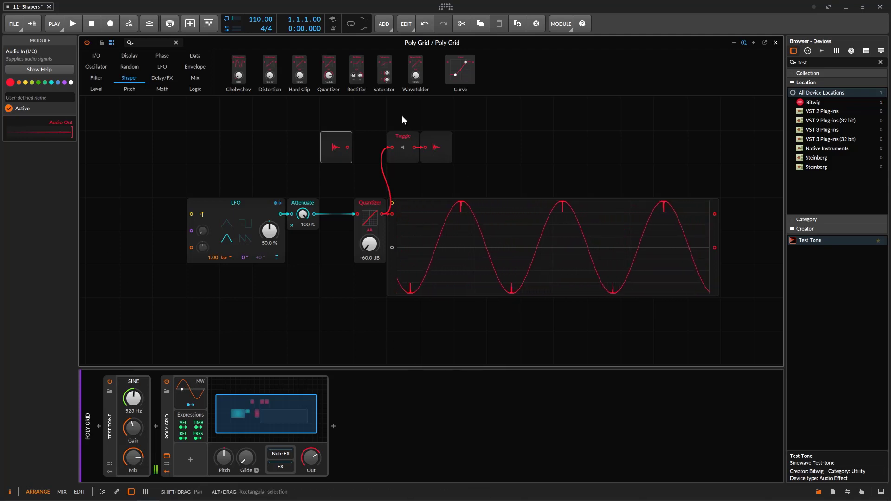
pyautogui.doubleClick(372, 244)
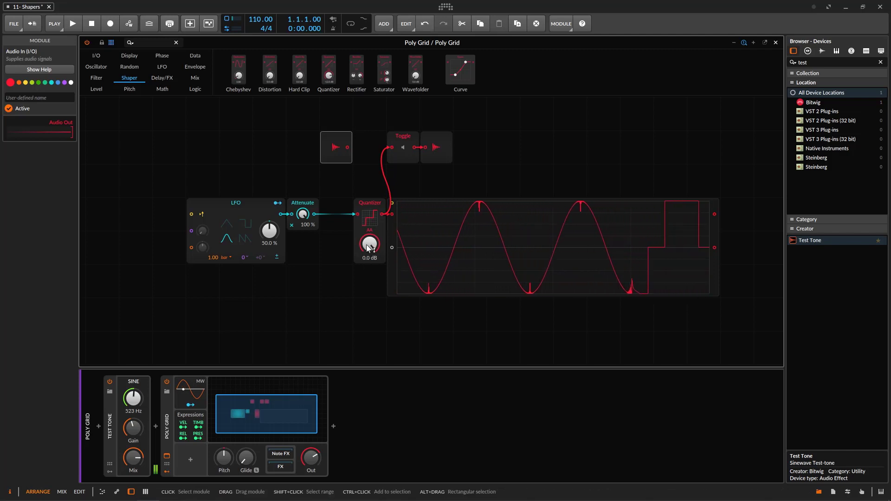
pyautogui.moveTo(369, 244)
pyautogui.mouseDown()
pyautogui.moveTo(369, 265)
pyautogui.moveTo(369, 248)
pyautogui.mouseUp()
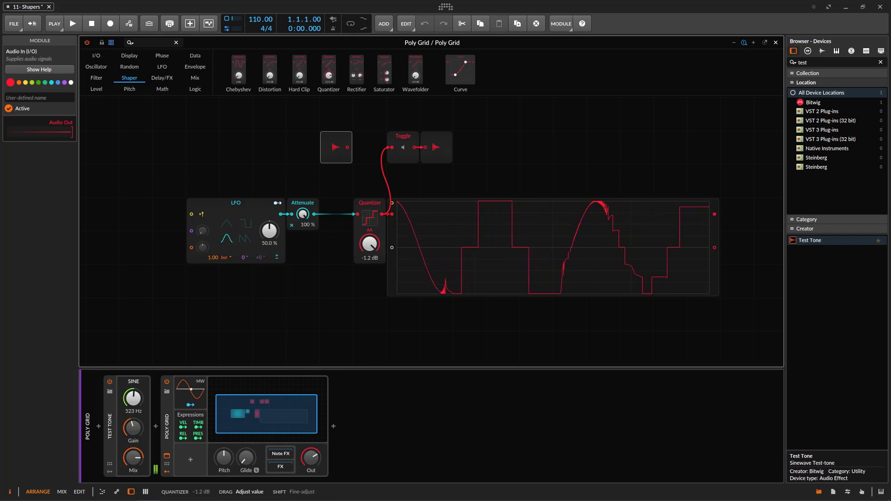
pyautogui.moveTo(369, 244); pyautogui.dragTo(370, 240)
# - Replace the Quantizer with a Rectifier passing the full wave, and connect the Attenuate output to the Oscilloscope's second input
pyautogui.moveTo(357, 72); pyautogui.dragTo(371, 203)
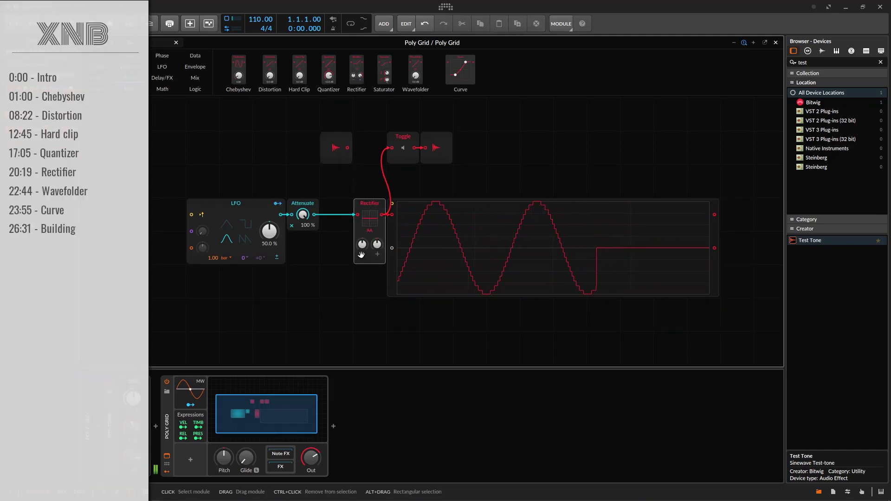
pyautogui.moveTo(362, 245); pyautogui.dragTo(377, 204)
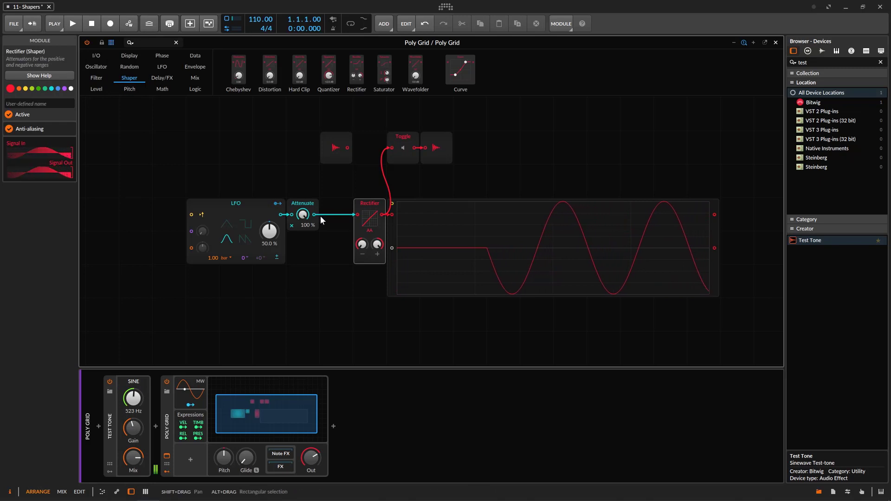
pyautogui.moveTo(330, 255); pyautogui.dragTo(394, 248)
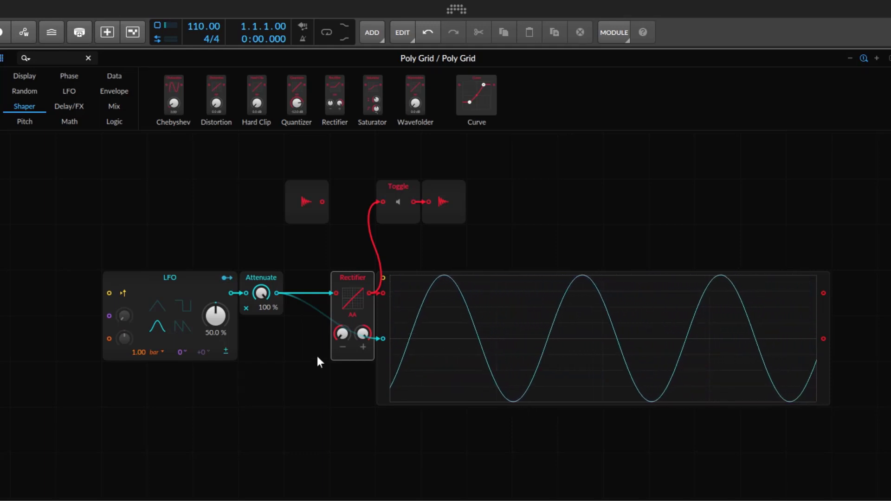
# - Raise the Rectifier's negative-range level through 40.0 % to 100 %, removing the cable from the Oscilloscope's second input along the way
pyautogui.moveTo(341, 335); pyautogui.dragTo(342, 324)
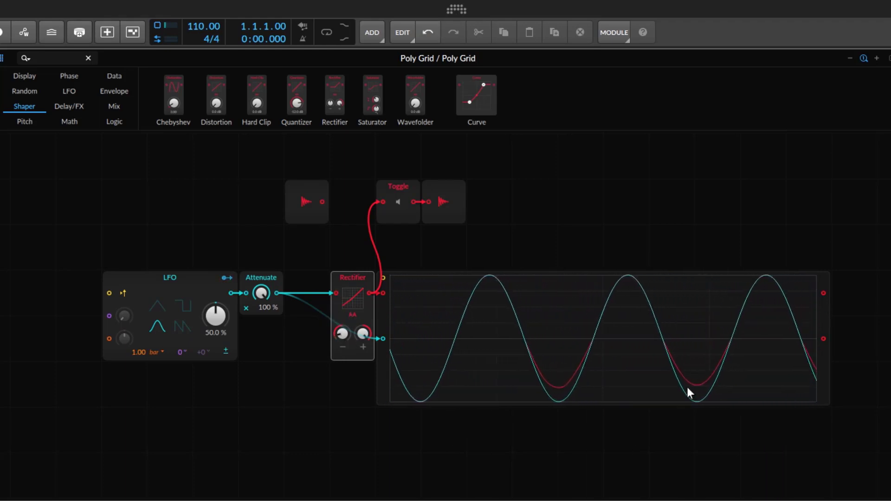
pyautogui.moveTo(343, 335); pyautogui.dragTo(344, 311)
pyautogui.moveTo(385, 339); pyautogui.dragTo(286, 358)
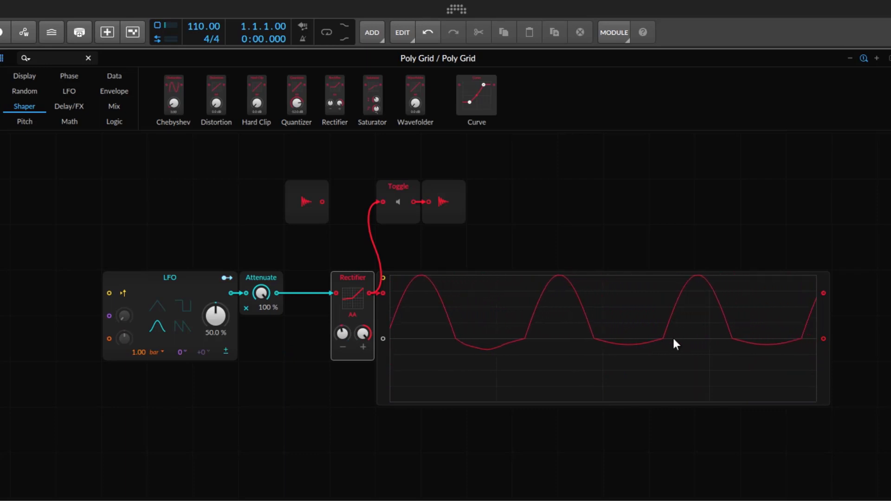
pyautogui.moveTo(350, 333); pyautogui.dragTo(349, 331)
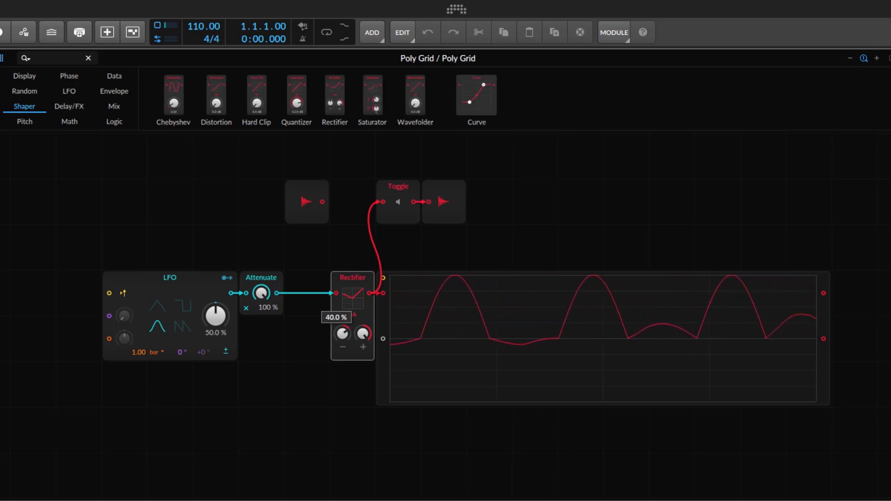
pyautogui.moveTo(343, 333); pyautogui.dragTo(343, 308)
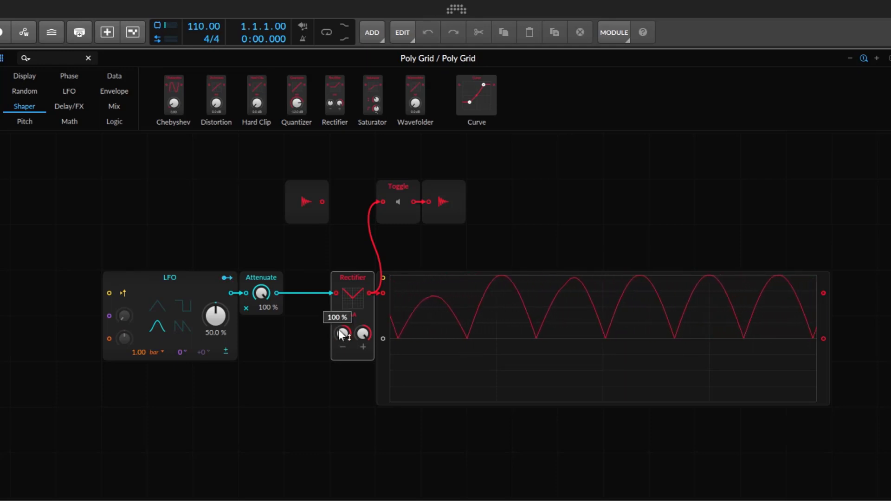
# - Lower the Rectifier's positive-range level until the wave is inverted, and readjust both ranges to a reduced, non-inverted wave
pyautogui.moveTo(363, 333); pyautogui.dragTo(363, 368)
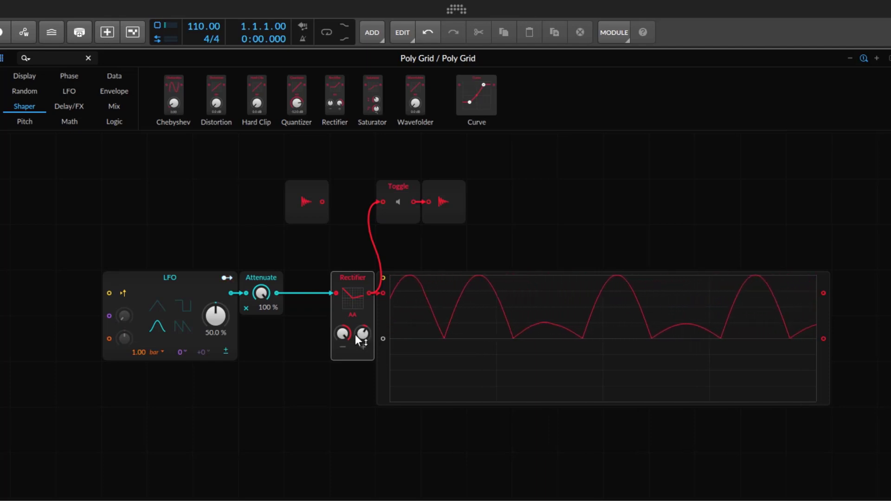
pyautogui.moveTo(355, 336); pyautogui.dragTo(356, 394)
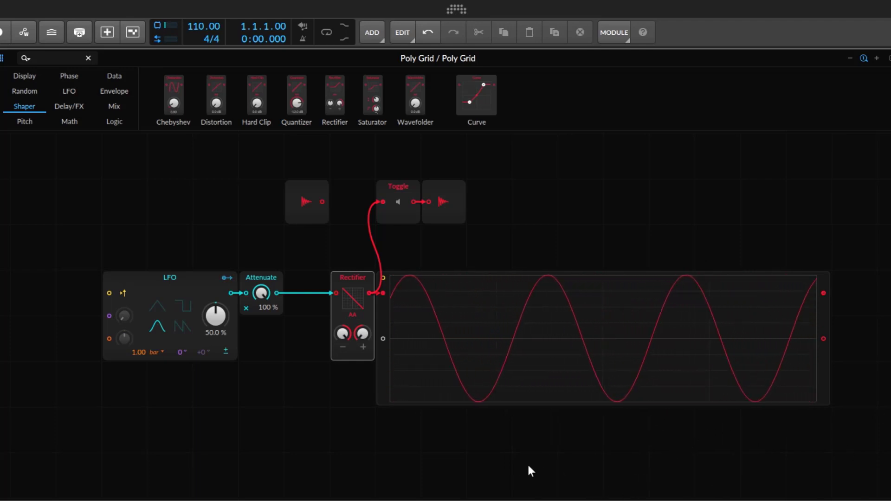
pyautogui.moveTo(361, 342)
pyautogui.mouseDown()
pyautogui.moveTo(362, 313)
pyautogui.moveTo(343, 346)
pyautogui.moveTo(363, 341)
pyautogui.mouseUp()
pyautogui.moveTo(343, 334); pyautogui.dragTo(342, 330)
pyautogui.moveTo(363, 333); pyautogui.dragTo(343, 334)
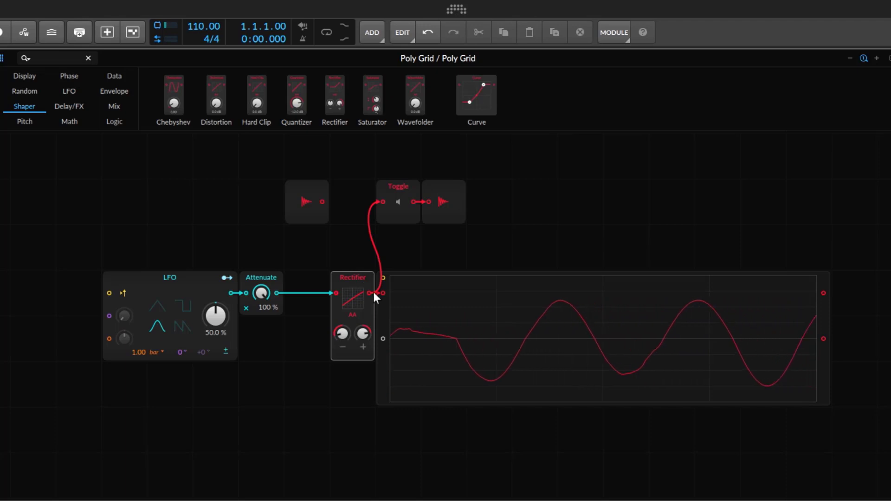
# - Replace the Rectifier with a Saturator module, and search the devices for "satu" to add the Saturator device after Poly Grid
pyautogui.moveTo(377, 99); pyautogui.dragTo(353, 280)
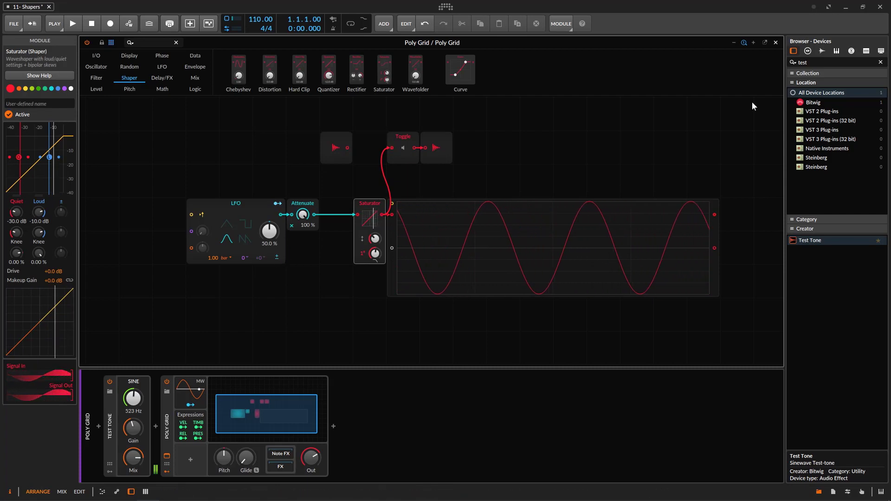
pyautogui.moveTo(822, 62); pyautogui.dragTo(770, 61)
pyautogui.write('satu')
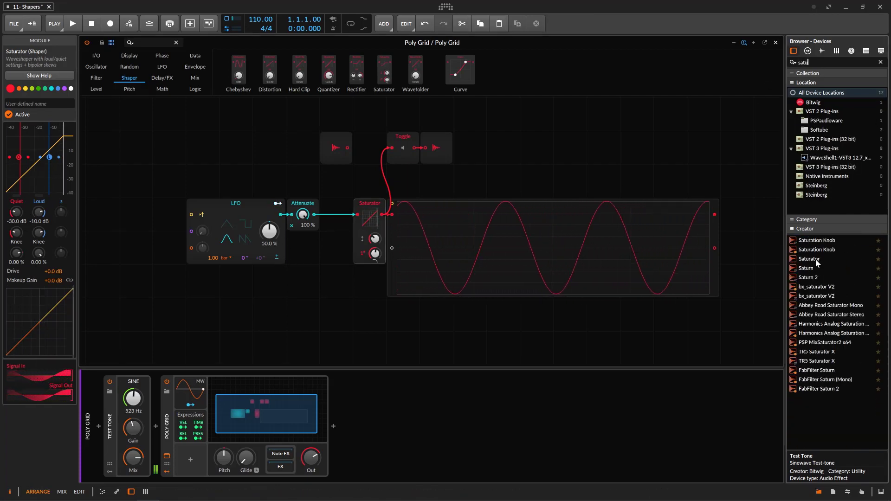
pyautogui.moveTo(815, 259); pyautogui.dragTo(504, 436)
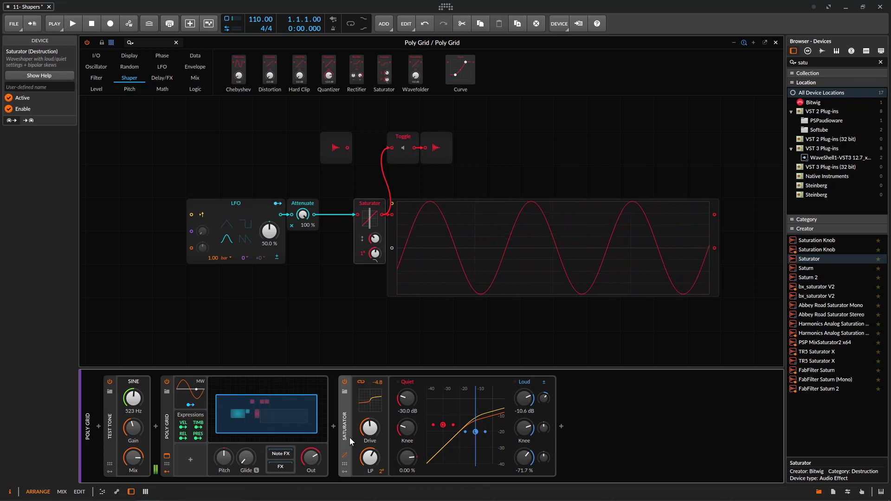
# - Inspect the Saturator module's settings for comparison, and delete the Saturator device from the device chain
pyautogui.click(372, 200)
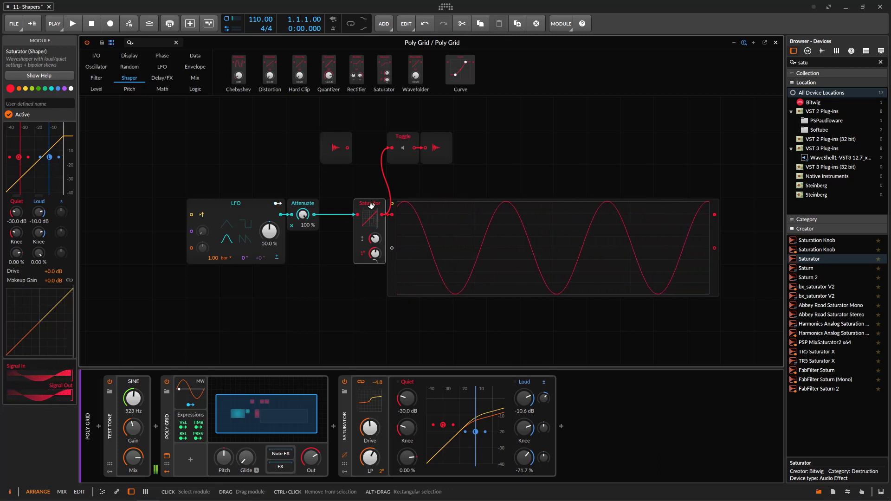
pyautogui.click(345, 442)
pyautogui.press('Delete')
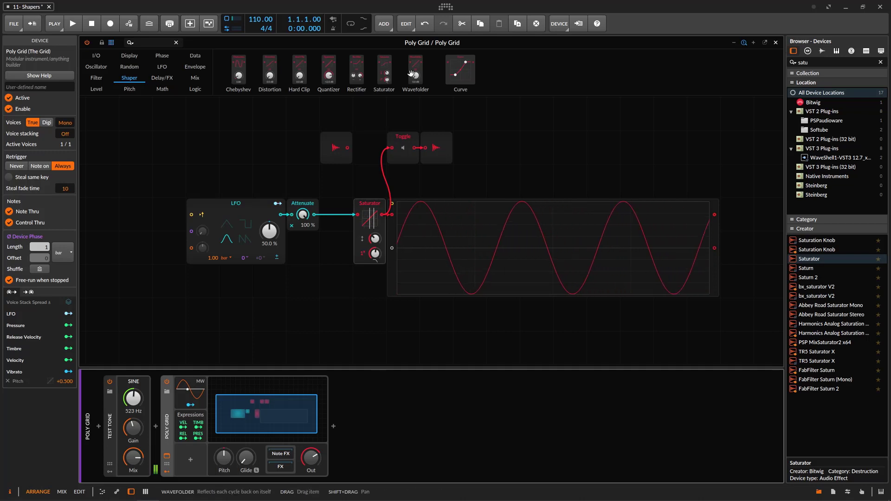
# - Replace the Saturator module with a Wavefolder and sweep its level through +2.2, +21.0 and 0.0 dB
pyautogui.click(381, 204)
pyautogui.moveTo(379, 204); pyautogui.dragTo(365, 206)
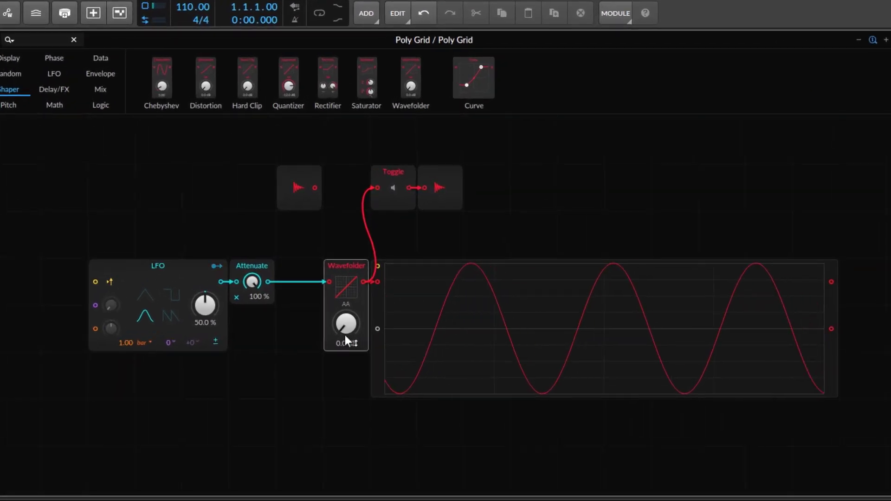
pyautogui.moveTo(344, 335); pyautogui.dragTo(344, 332)
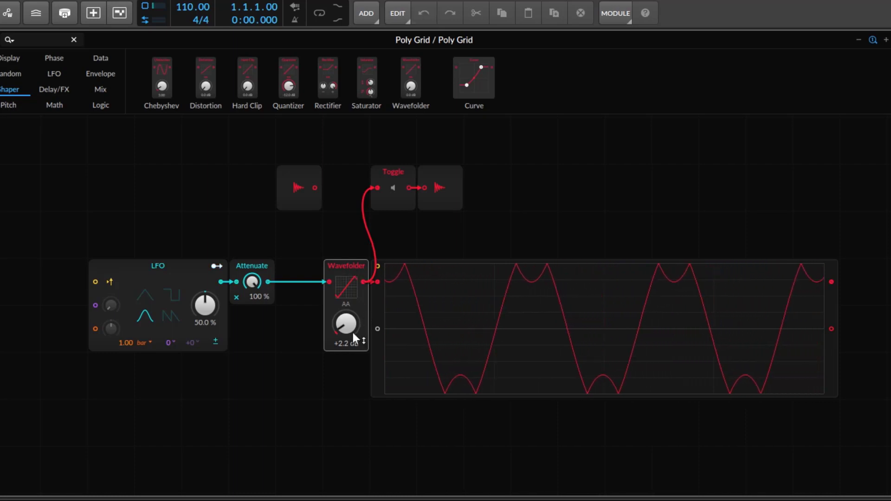
pyautogui.moveTo(352, 333); pyautogui.dragTo(352, 251)
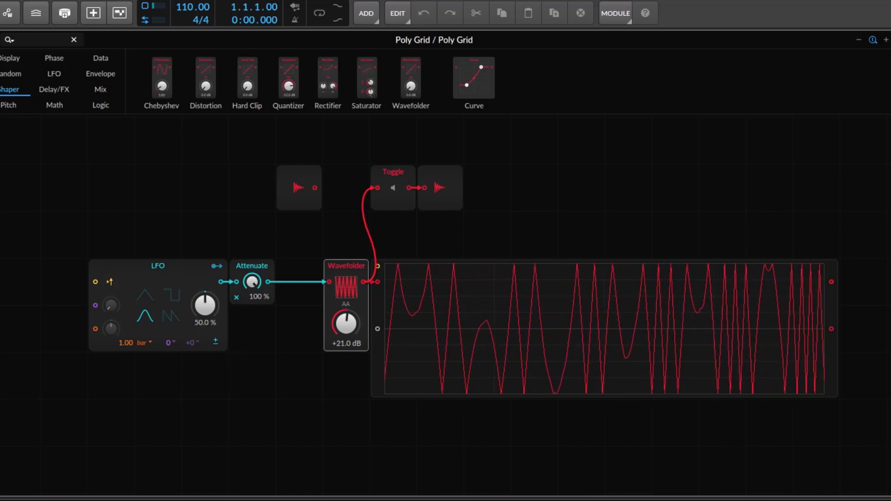
pyautogui.moveTo(346, 324)
pyautogui.mouseDown()
pyautogui.moveTo(345, 307)
pyautogui.moveTo(346, 332)
pyautogui.mouseUp()
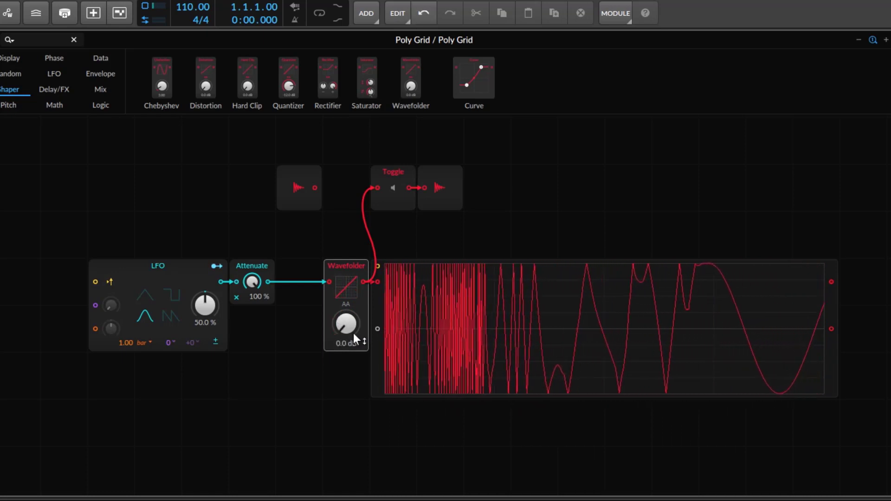
pyautogui.moveTo(351, 323); pyautogui.dragTo(358, 310)
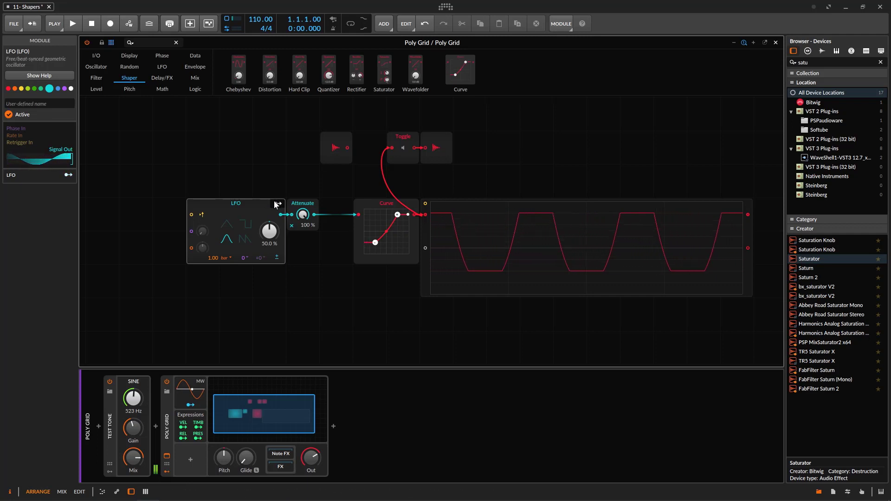
# - Compare the raw LFO with the Curve output on the Oscilloscope's second input, and remove the comparison cable
pyautogui.moveTo(282, 214)
pyautogui.mouseDown()
pyautogui.moveTo(395, 223)
pyautogui.moveTo(427, 250)
pyautogui.mouseUp()
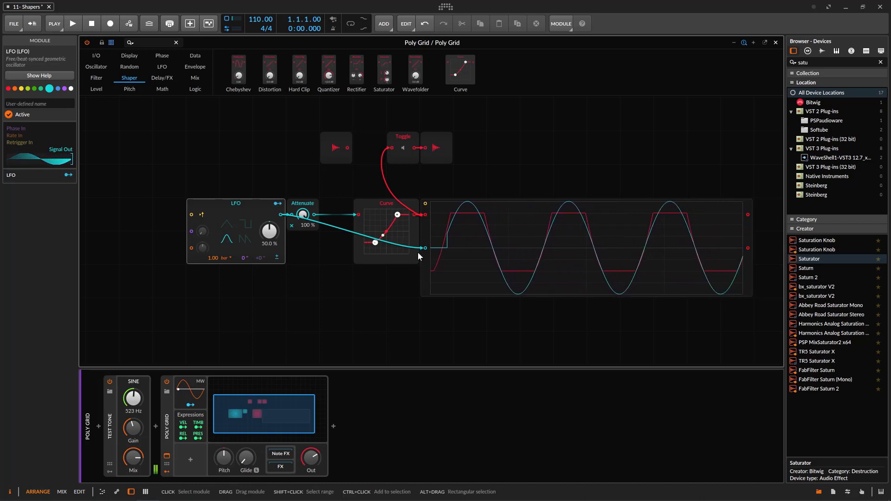
pyautogui.moveTo(424, 247)
pyautogui.mouseDown()
pyautogui.moveTo(361, 253)
pyautogui.moveTo(323, 273)
pyautogui.mouseUp()
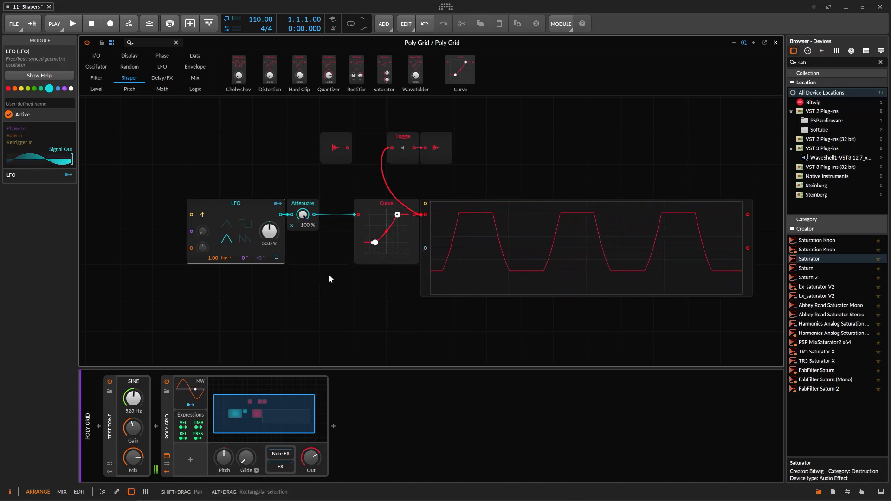
# - Stretch the Curve module's endpoints to opposite corners of its grid and straighten the segment into a diagonal
pyautogui.moveTo(376, 243); pyautogui.dragTo(364, 254)
pyautogui.moveTo(399, 216); pyautogui.dragTo(424, 210)
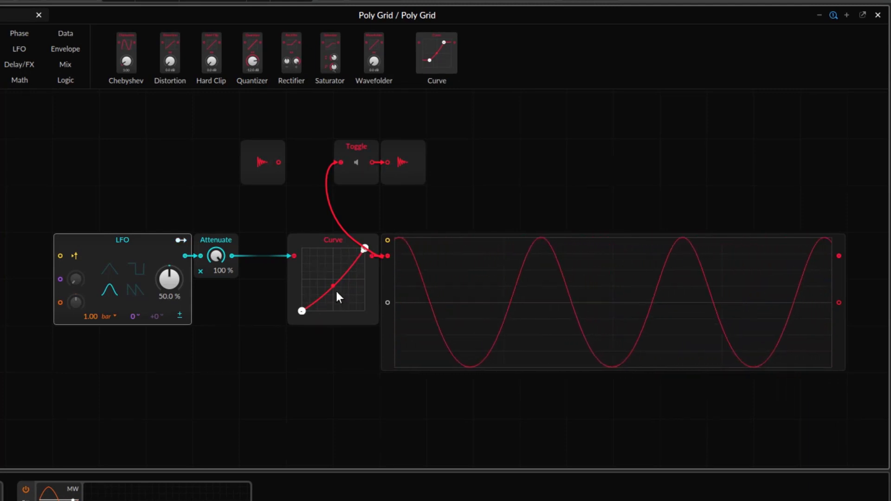
pyautogui.moveTo(332, 286); pyautogui.dragTo(330, 281)
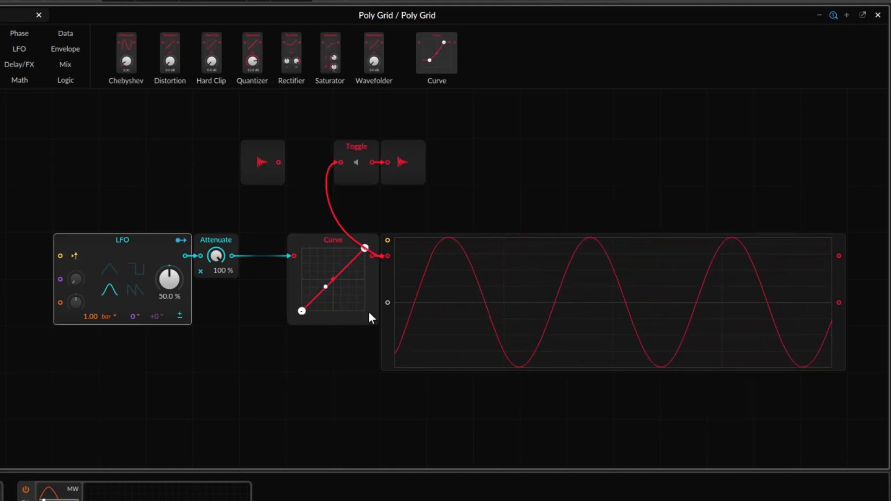
# - Bend the Curve's segment upward and downward, raise its start point toward the centre, and restore the straight diagonal
pyautogui.moveTo(334, 277); pyautogui.dragTo(316, 260)
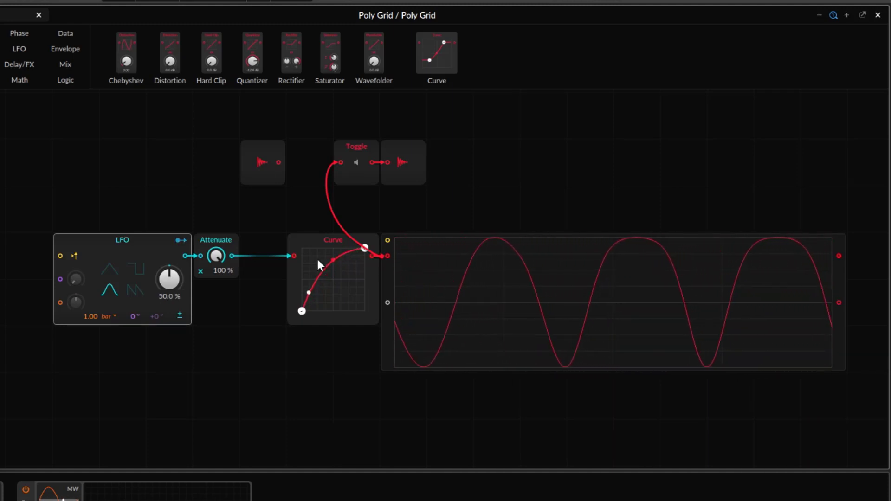
pyautogui.moveTo(316, 258); pyautogui.dragTo(362, 333)
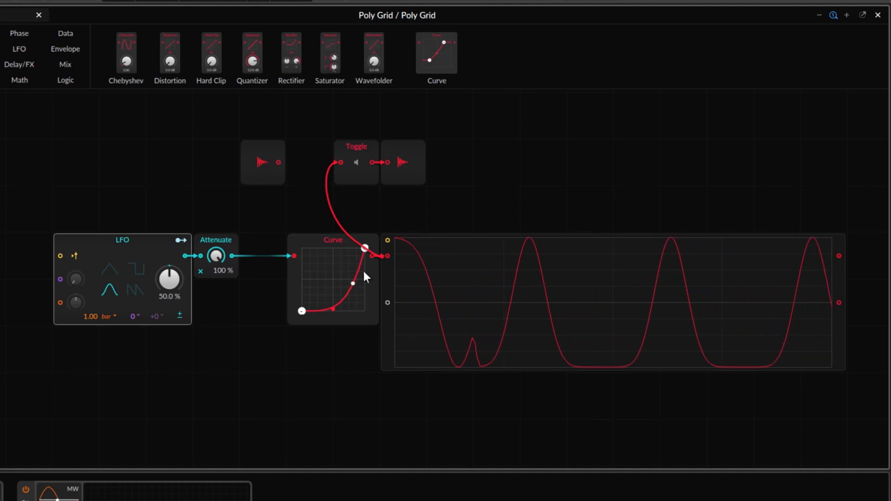
pyautogui.moveTo(302, 310); pyautogui.dragTo(314, 282)
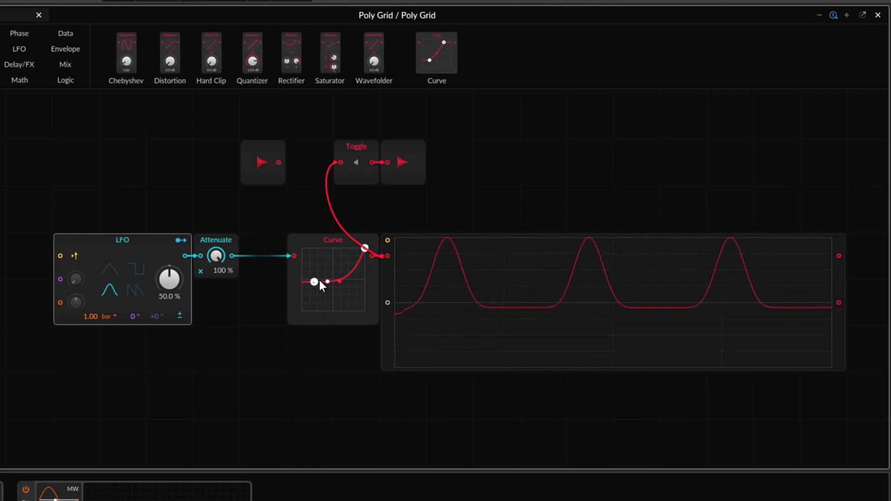
pyautogui.moveTo(319, 281)
pyautogui.mouseDown()
pyautogui.moveTo(297, 322)
pyautogui.moveTo(336, 304)
pyautogui.moveTo(333, 275)
pyautogui.mouseUp()
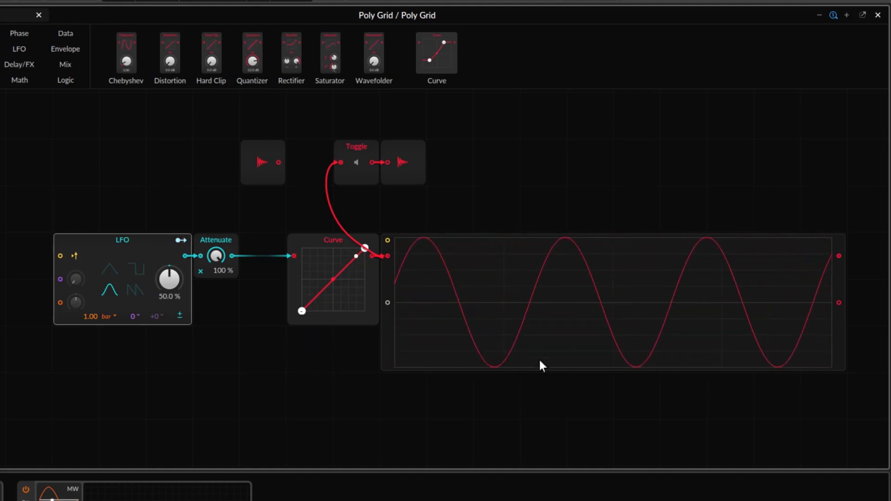
pyautogui.click(386, 288)
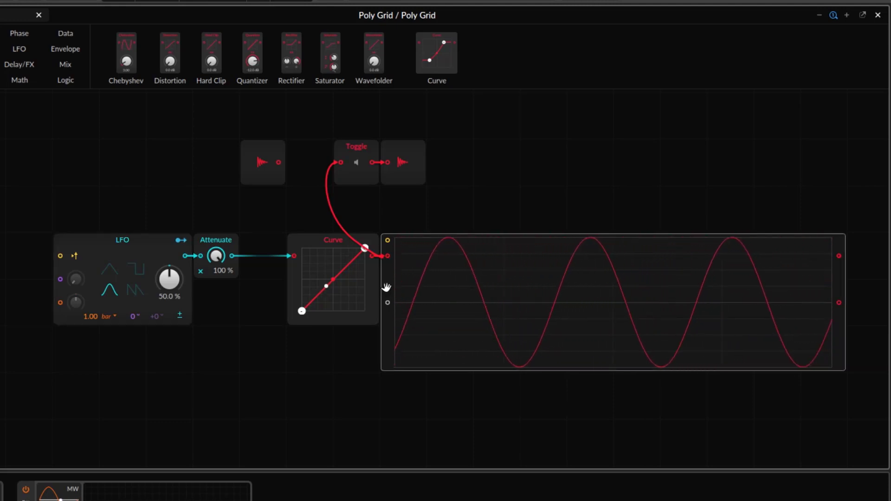
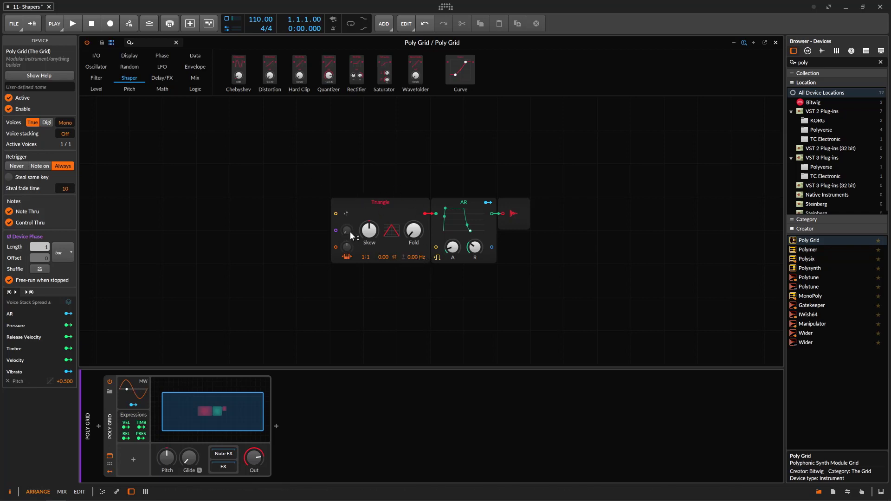
pyautogui.moveTo(350, 232); pyautogui.dragTo(350, 231)
pyautogui.moveTo(346, 230); pyautogui.dragTo(346, 235)
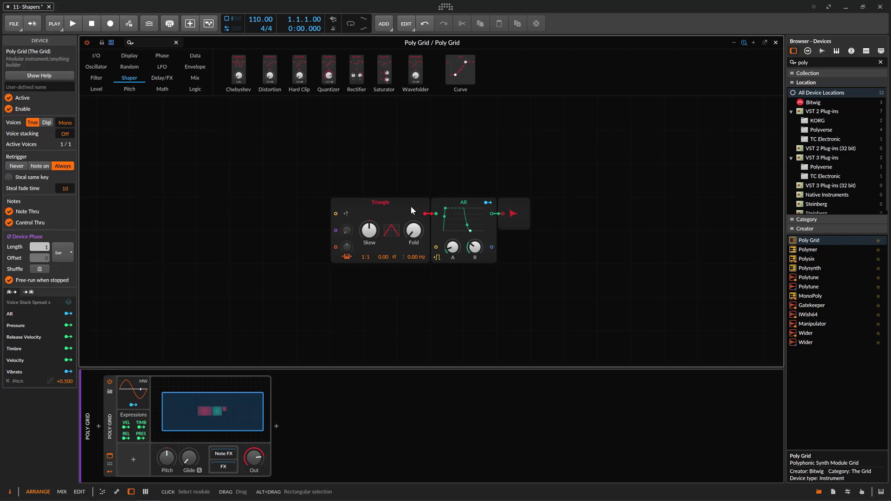
# - Move the Triangle oscillator well away from the AR envelope and turn its Skew fully down to a falling ramp
pyautogui.moveTo(410, 206); pyautogui.dragTo(351, 214)
pyautogui.moveTo(303, 230); pyautogui.dragTo(304, 273)
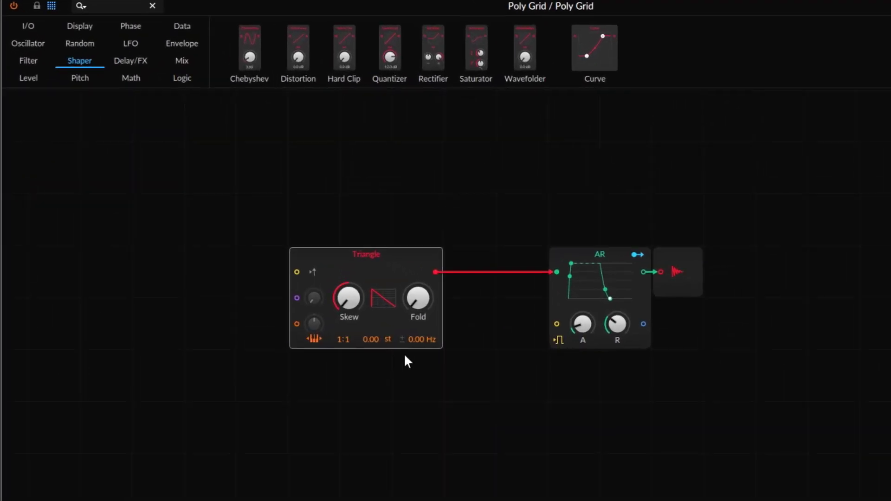
pyautogui.moveTo(346, 262); pyautogui.dragTo(293, 263)
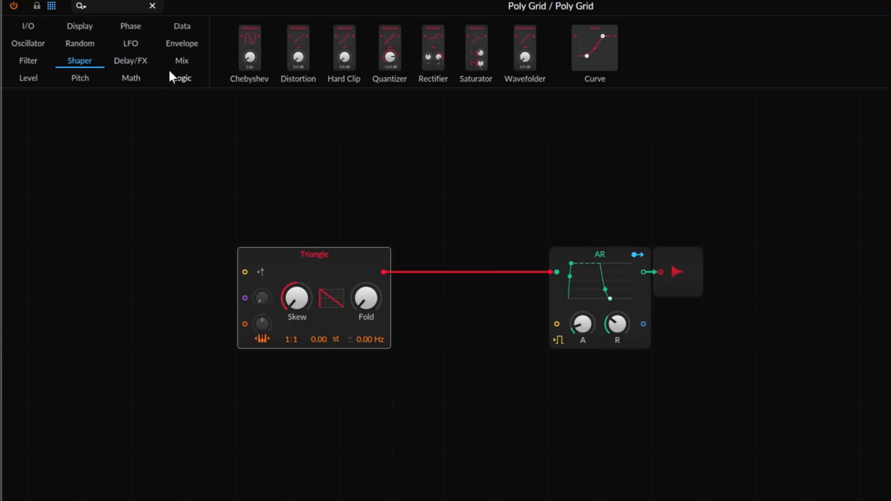
# - Insert a Mixer module between the Triangle and the AR envelope, and move the Triangle one cell further away
pyautogui.click(182, 60)
pyautogui.moveTo(297, 52); pyautogui.dragTo(484, 258)
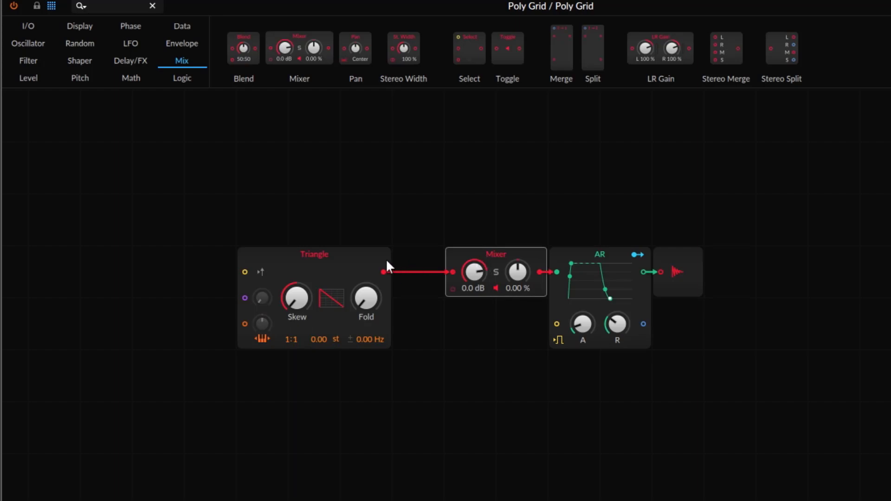
pyautogui.moveTo(351, 264); pyautogui.dragTo(298, 264)
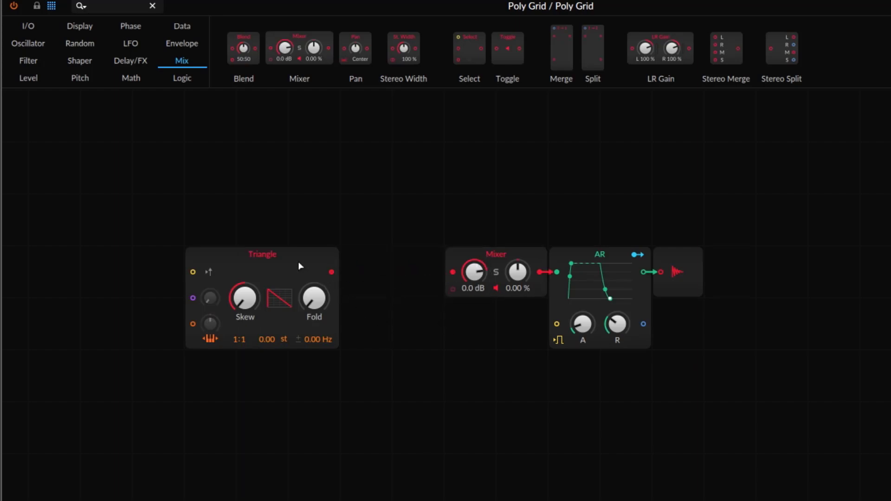
# - Add a Pulse oscillator directly above the Triangle and a Sub oscillator directly below it
pyautogui.click(29, 44)
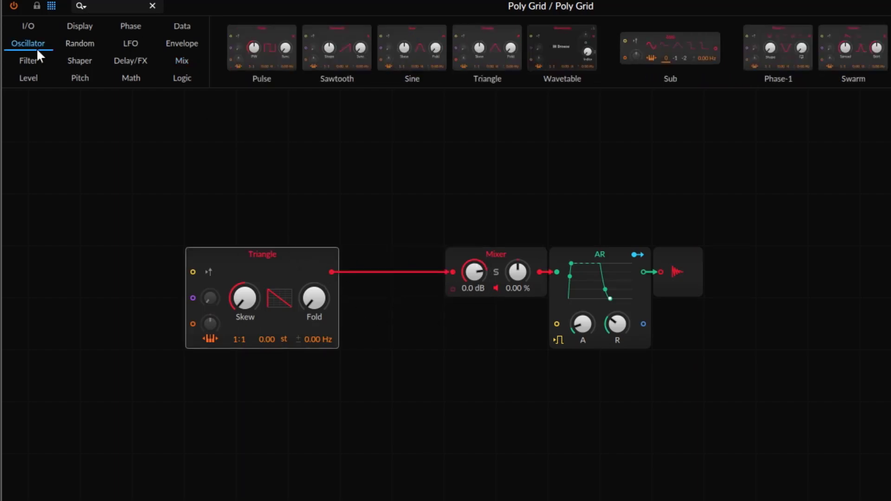
pyautogui.moveTo(270, 48); pyautogui.dragTo(232, 188)
pyautogui.scroll(3, 445, 298)
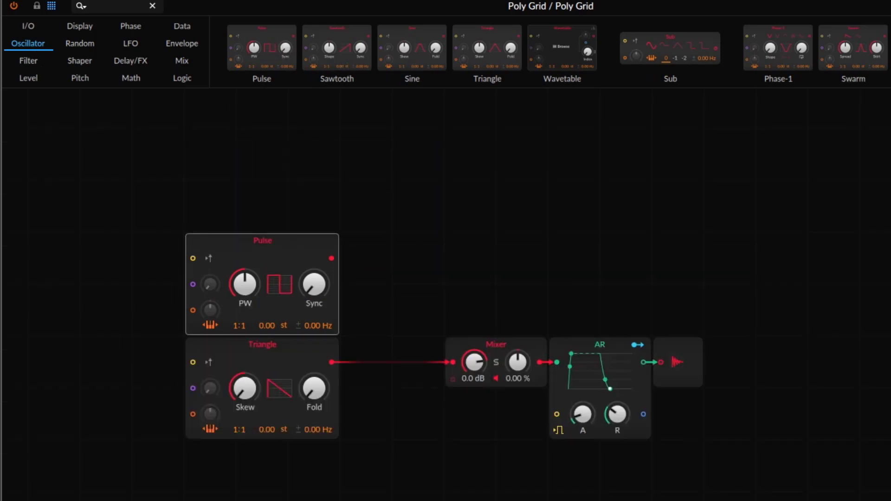
pyautogui.scroll(-3, 444, 297)
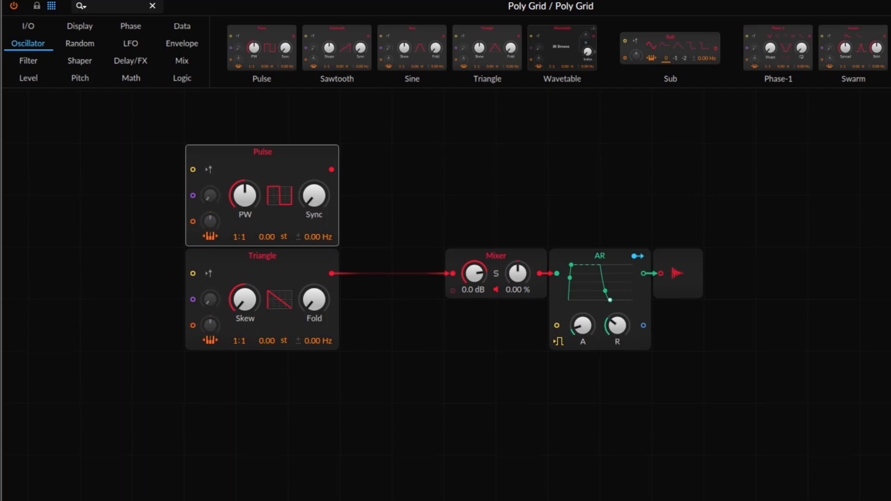
pyautogui.scroll(3, 444, 297)
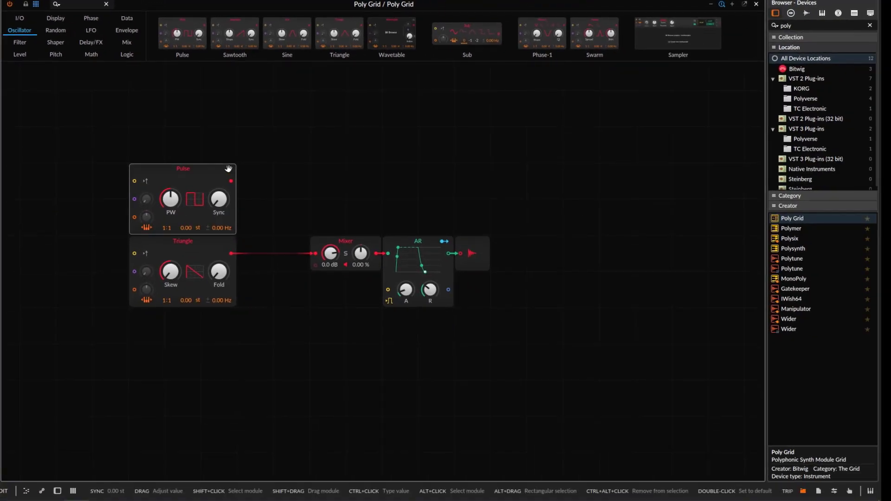
pyautogui.click(199, 249)
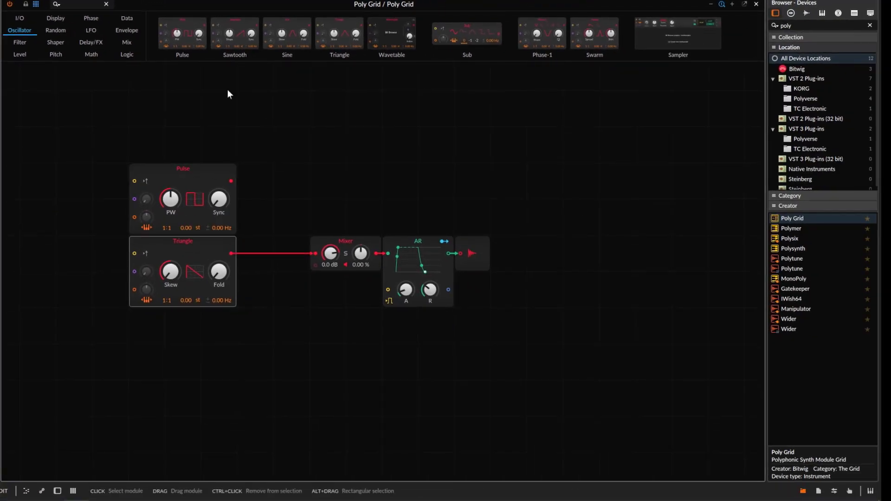
pyautogui.moveTo(467, 33); pyautogui.dragTo(147, 318)
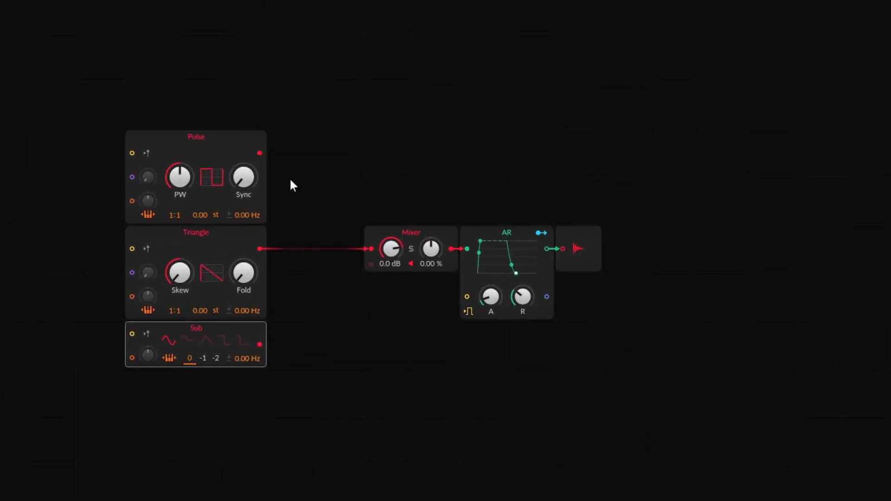
# - Connect Pulse, Triangle and Sub to the Mixer's first, second and third inputs respectively
pyautogui.moveTo(371, 249); pyautogui.dragTo(320, 247)
pyautogui.moveTo(259, 153); pyautogui.dragTo(371, 249)
pyautogui.moveTo(259, 249); pyautogui.dragTo(374, 264)
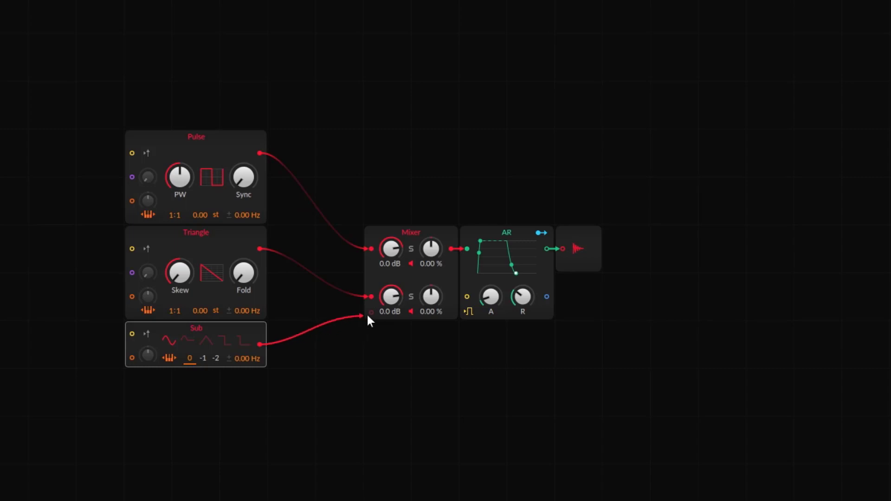
pyautogui.moveTo(368, 317); pyautogui.dragTo(259, 345)
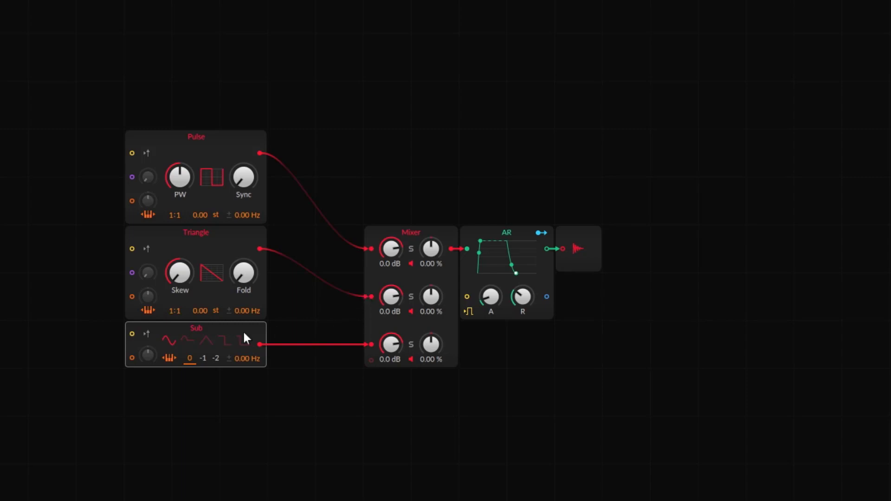
# - Set the Sub to a triangle wave at octave -1, and detune Triangle by 0.37 Hz and Pulse by 0.59 Hz
pyautogui.click(194, 332)
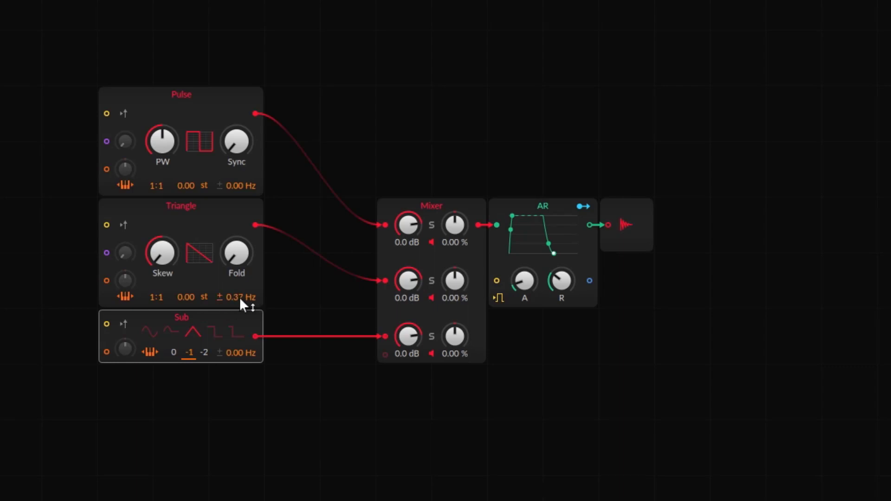
pyautogui.moveTo(234, 186); pyautogui.dragTo(235, 179)
# - Lower the Mixer levels to -8.2 dB for Pulse, -5.3 dB for Triangle and -10.1 dB for Sub
pyautogui.moveTo(408, 336); pyautogui.dragTo(407, 348)
pyautogui.moveTo(407, 280); pyautogui.dragTo(407, 294)
pyautogui.moveTo(408, 238); pyautogui.dragTo(408, 249)
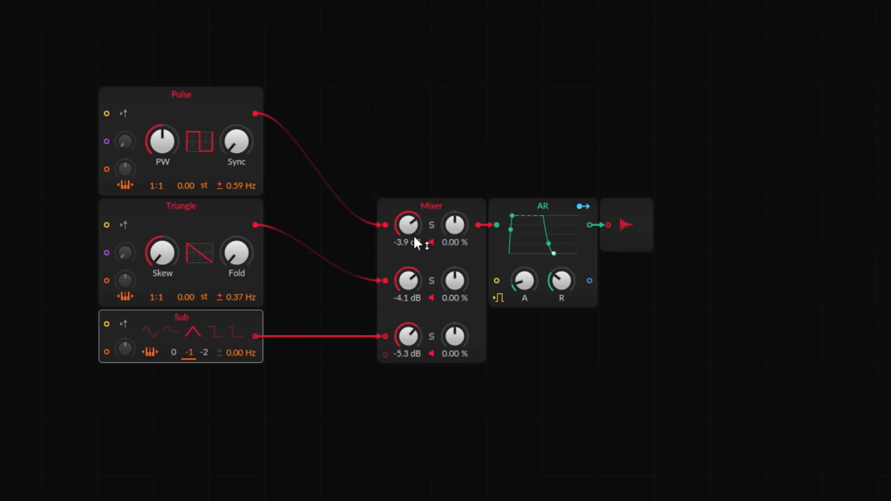
pyautogui.moveTo(414, 235); pyautogui.dragTo(414, 248)
pyautogui.moveTo(410, 280); pyautogui.dragTo(409, 286)
pyautogui.moveTo(410, 339); pyautogui.dragTo(409, 346)
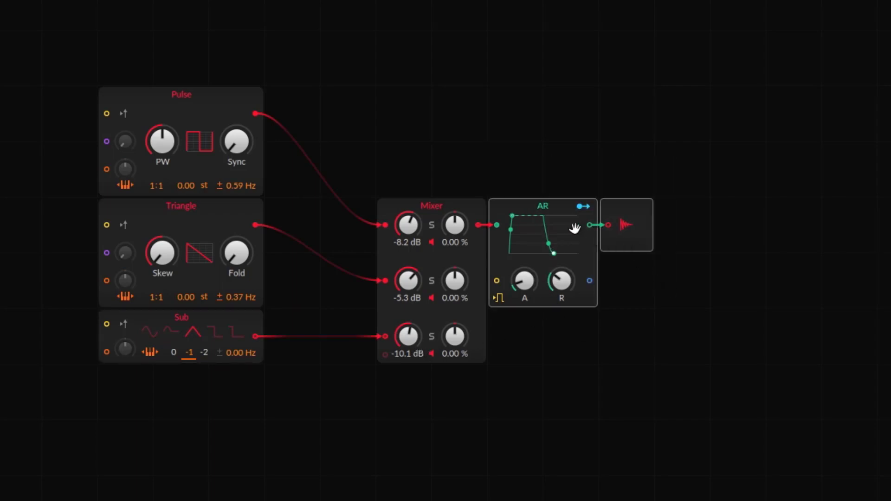
# - Shift the AR and output modules aside, insert a Low-pass SK filter after the Mixer and lower its cutoff to 1.43 kHz
pyautogui.moveTo(544, 207); pyautogui.dragTo(684, 210)
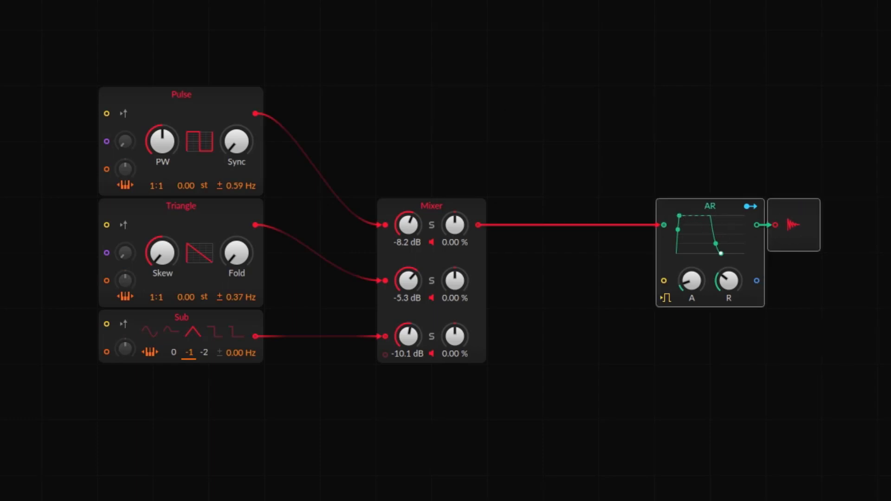
pyautogui.moveTo(501, 2); pyautogui.dragTo(479, 230)
pyautogui.moveTo(571, 253); pyautogui.dragTo(571, 262)
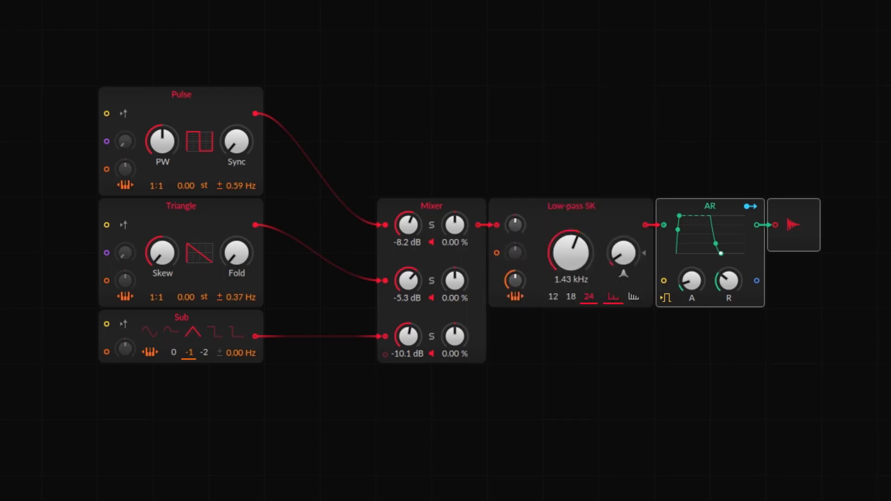
# - Turn the filter's pitch tracking down to zero, set its cutoff to 3.21 kHz and shorten the AR attack
pyautogui.moveTo(520, 279); pyautogui.dragTo(520, 297)
pyautogui.moveTo(571, 253); pyautogui.dragTo(571, 232)
pyautogui.moveTo(701, 292); pyautogui.dragTo(701, 321)
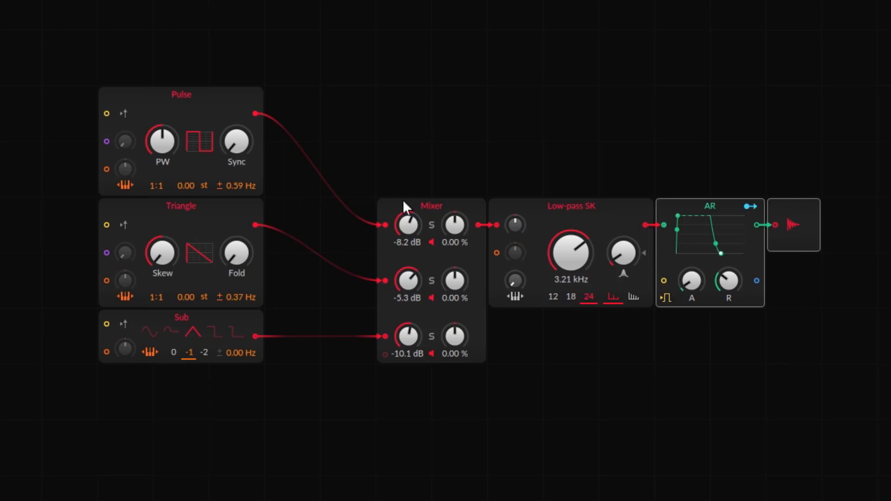
# - Add a Pitches sequencer module ahead of the three oscillators, with space between it and the Pulse
pyautogui.moveTo(41, 46); pyautogui.dragTo(205, 325)
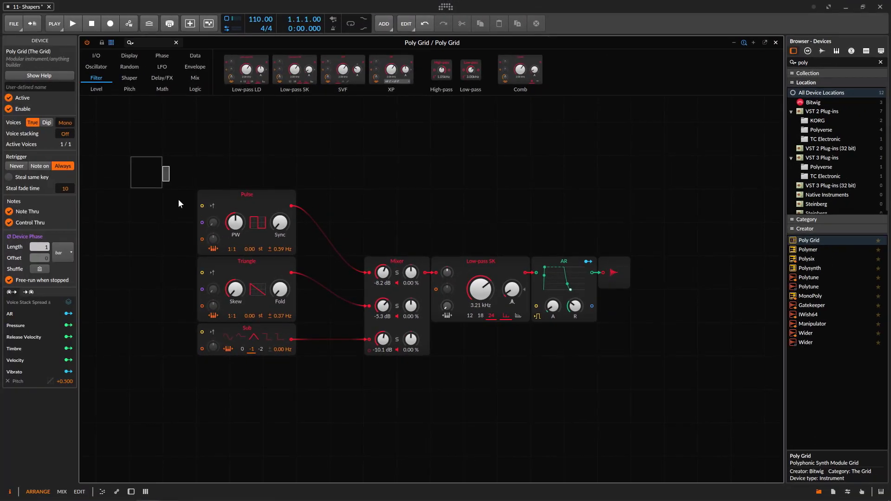
pyautogui.moveTo(261, 333); pyautogui.dragTo(288, 367)
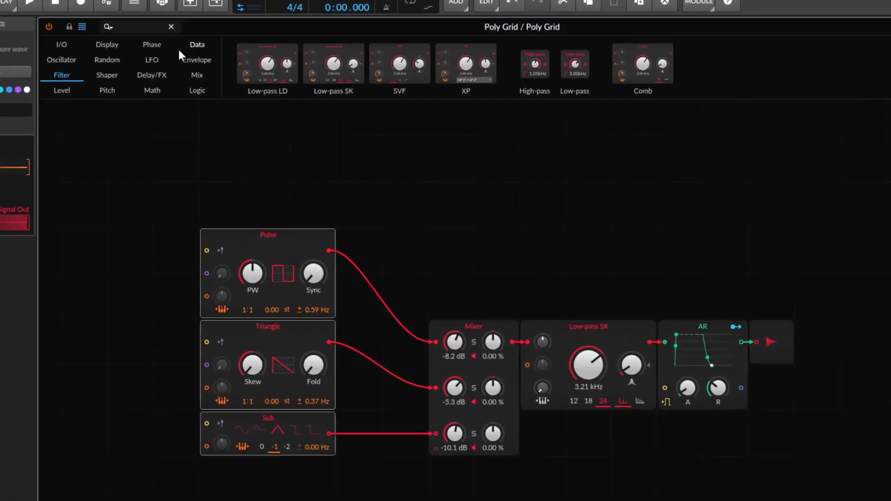
pyautogui.click(191, 57)
pyautogui.moveTo(364, 66); pyautogui.dragTo(55, 253)
pyautogui.moveTo(50, 199)
pyautogui.mouseDown()
pyautogui.moveTo(10, 201)
pyautogui.moveTo(61, 202)
pyautogui.mouseUp()
pyautogui.moveTo(1, 164); pyautogui.dragTo(10, 166)
pyautogui.moveTo(615, 130); pyautogui.dragTo(890, 145)
# - Stretch the Pitches module taller and move it down one cell to free space above it
pyautogui.moveTo(256, 242)
pyautogui.mouseDown()
pyautogui.moveTo(202, 249)
pyautogui.moveTo(188, 221)
pyautogui.moveTo(205, 202)
pyautogui.moveTo(243, 251)
pyautogui.mouseUp()
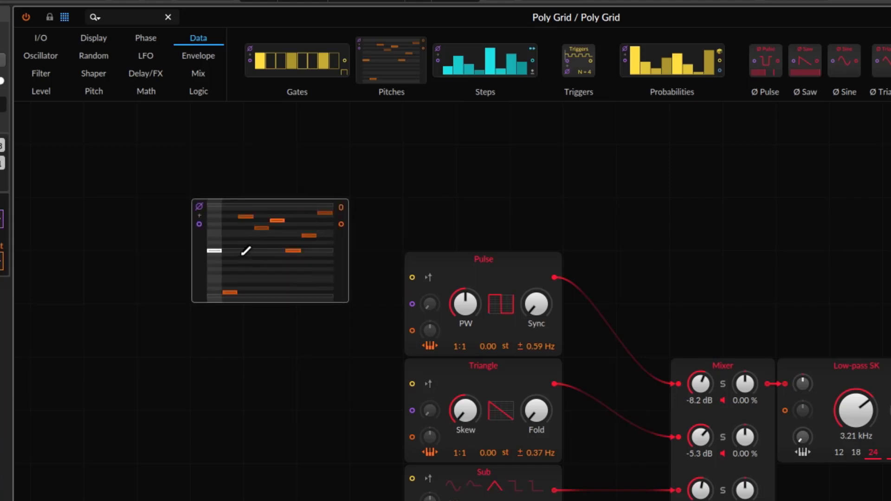
pyautogui.moveTo(269, 302); pyautogui.dragTo(273, 406)
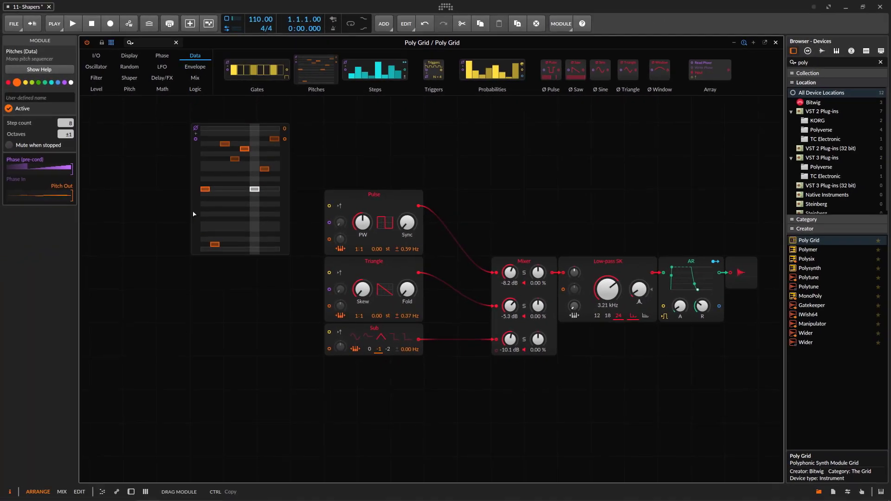
pyautogui.moveTo(194, 214); pyautogui.dragTo(195, 242)
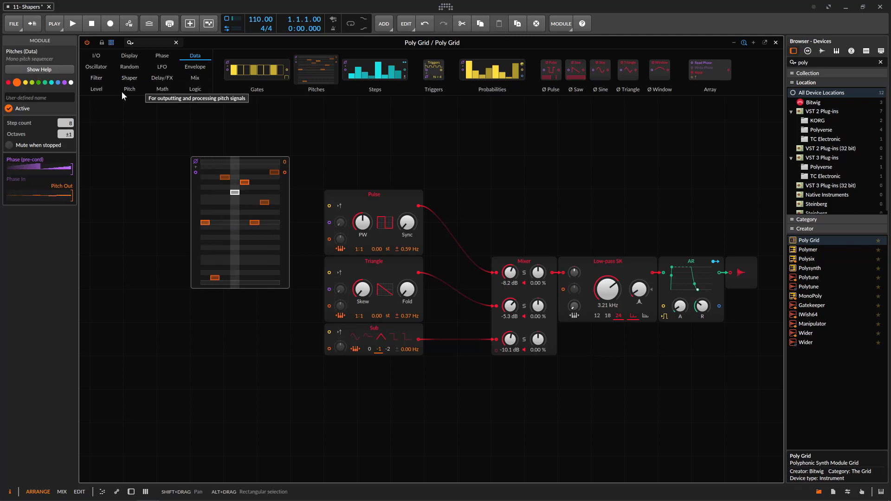
# - Place a Phase In module above the Pitches sequencer, with Ø Scaler and Ø Reset side by side between them
pyautogui.click(161, 56)
pyautogui.click(96, 56)
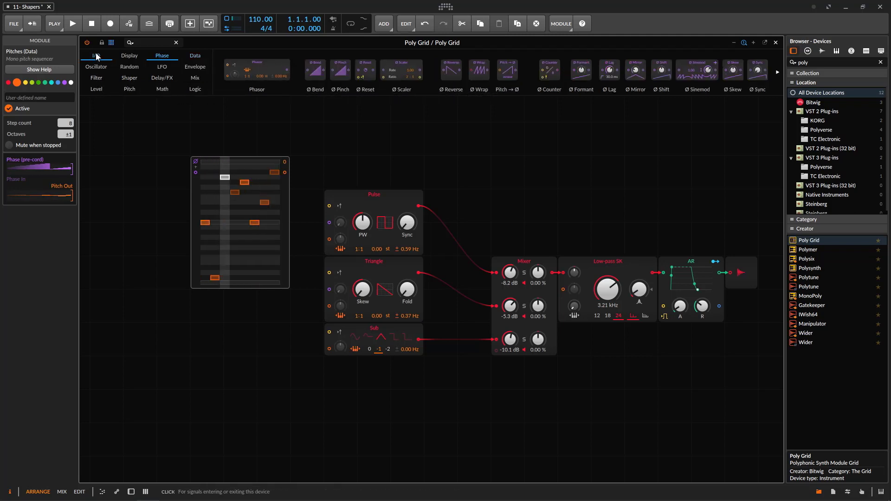
pyautogui.moveTo(260, 70); pyautogui.dragTo(204, 117)
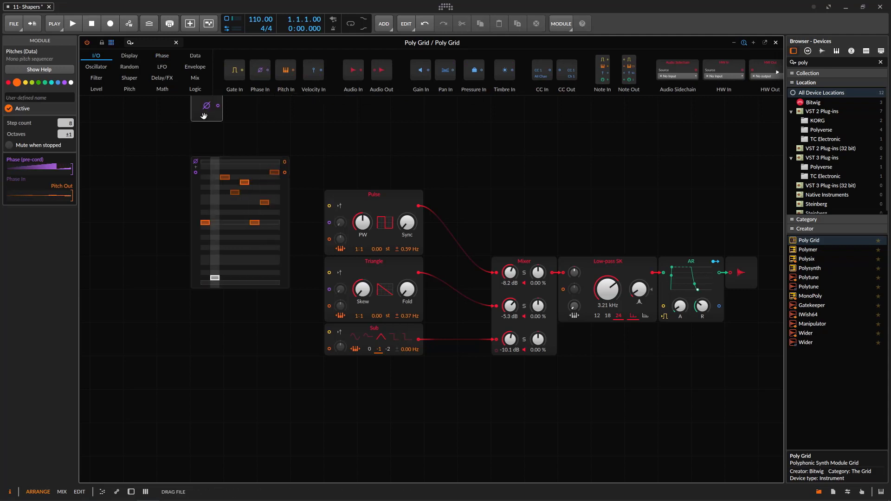
pyautogui.click(162, 55)
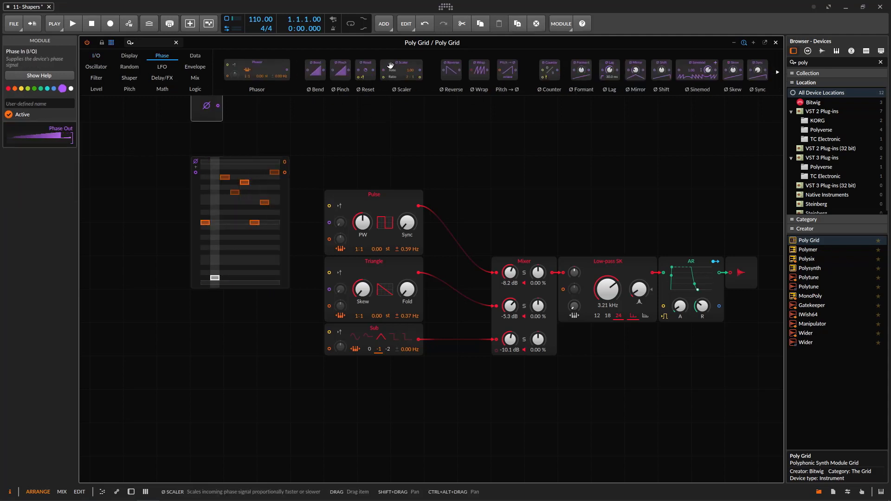
pyautogui.moveTo(401, 71); pyautogui.dragTo(211, 137)
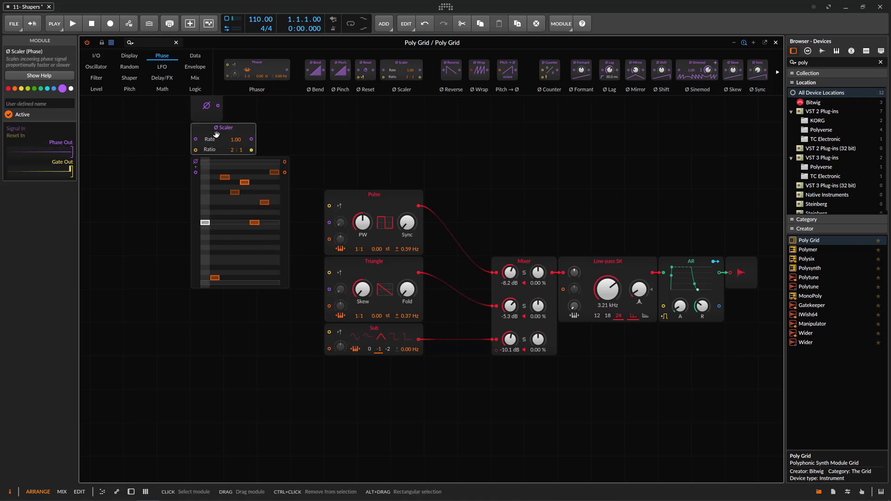
pyautogui.moveTo(365, 71); pyautogui.dragTo(266, 136)
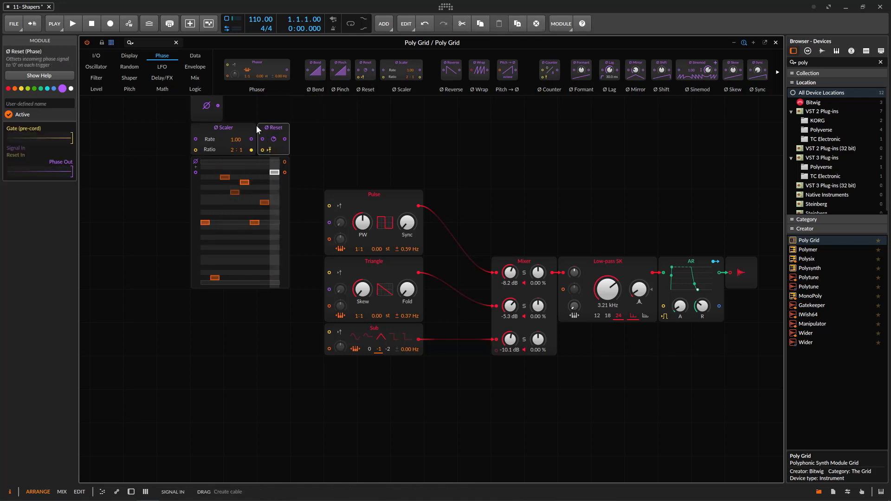
# - Wire Phase In through Ø Scaler and Ø Reset into Pitches, and its pitch output into the Pulse with keyboard tracking off
pyautogui.moveTo(219, 106); pyautogui.dragTo(197, 141)
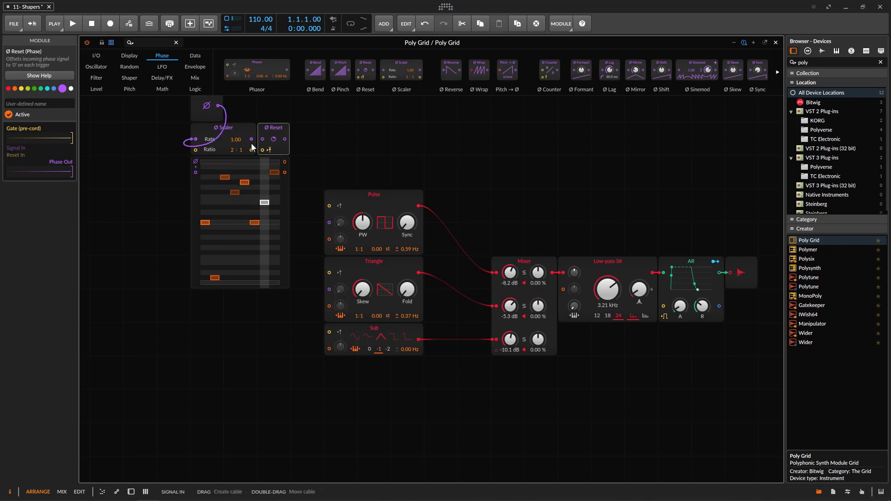
pyautogui.moveTo(252, 139); pyautogui.dragTo(195, 172)
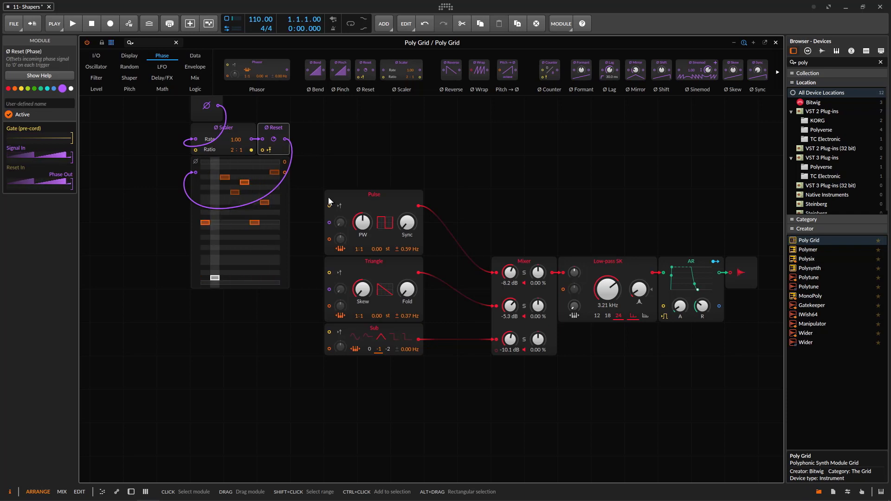
pyautogui.moveTo(286, 173); pyautogui.dragTo(303, 227)
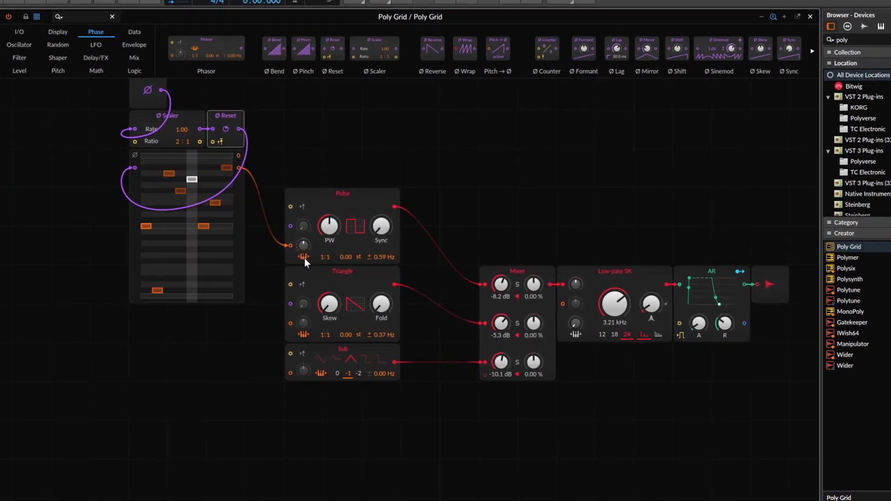
pyautogui.click(305, 258)
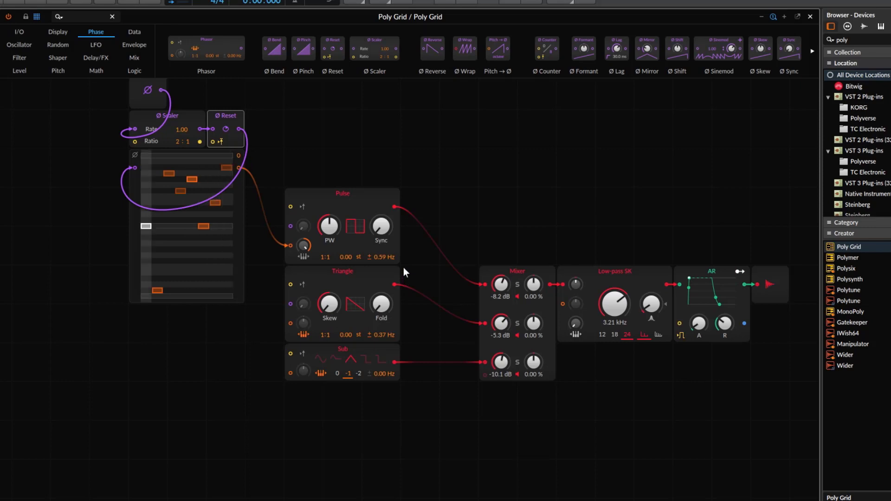
# - Solo the Pulse channel in the Mixer and set the Pulse oscillator's ratio to 2:1
pyautogui.click(351, 197)
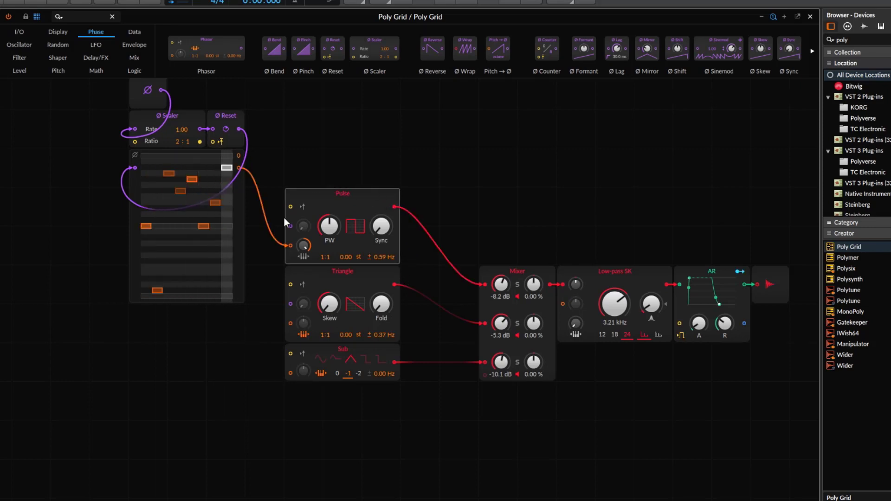
pyautogui.click(518, 284)
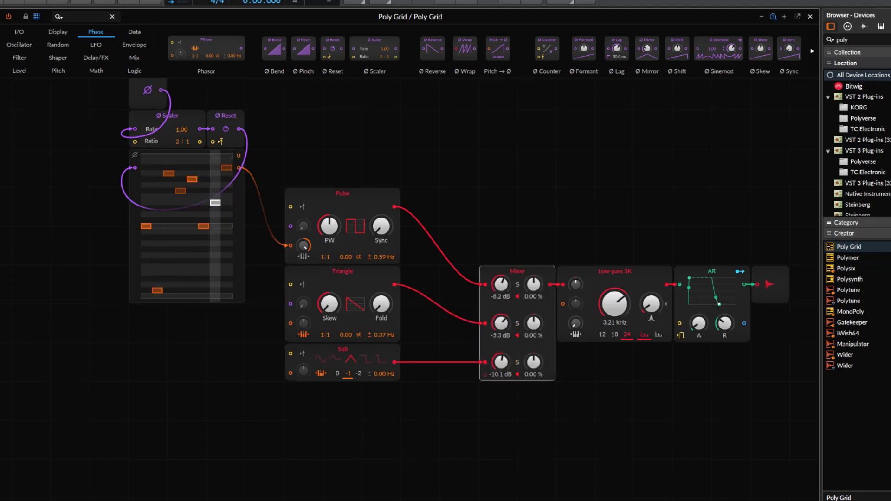
pyautogui.click(517, 285)
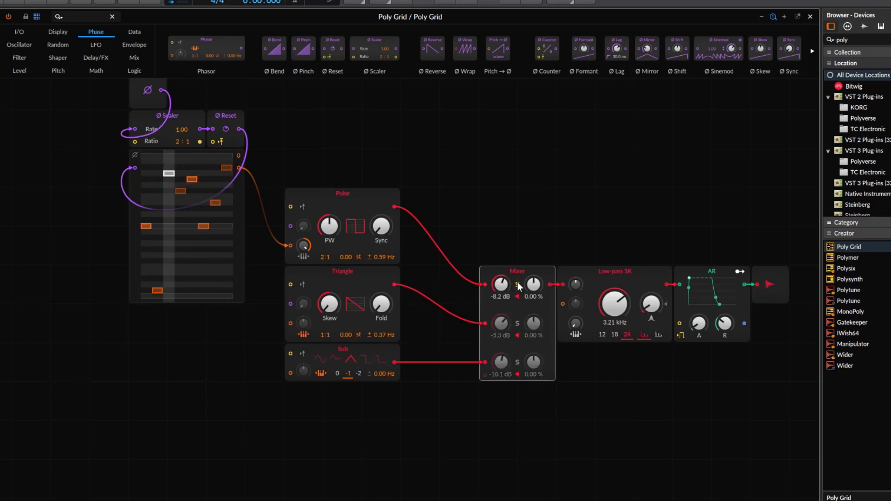
# - Audition the Triangle and Sub channels, turn off soloing in the Mixer, and set the Ø Scaler to rate 2.00 with ratio 1:1
pyautogui.click(518, 324)
pyautogui.click(518, 361)
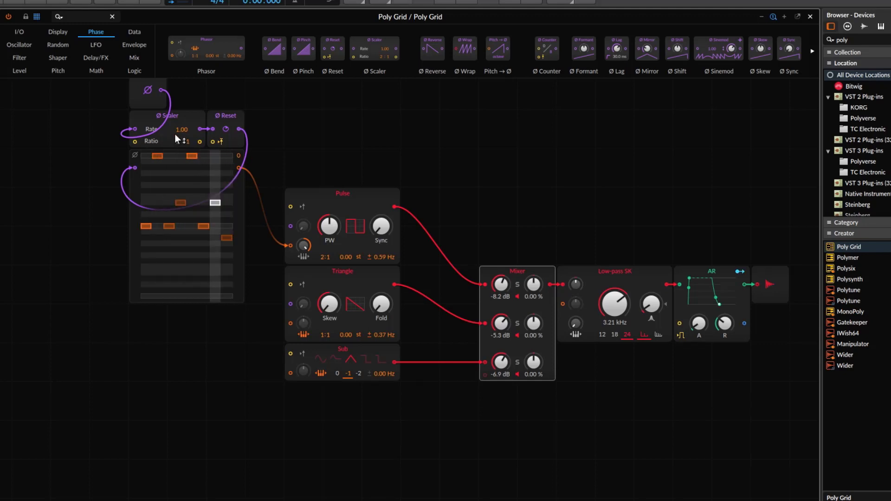
pyautogui.moveTo(177, 130); pyautogui.dragTo(178, 113)
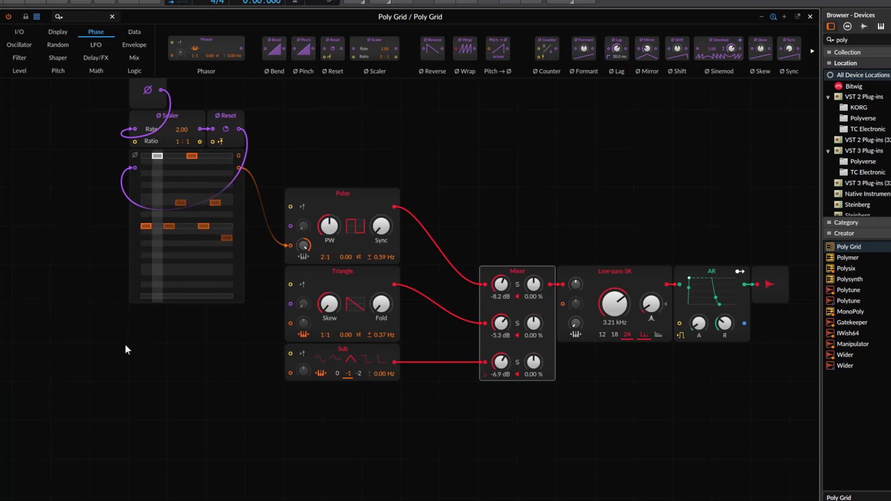
pyautogui.scroll(-1, 158, 352)
pyautogui.scroll(1, 161, 347)
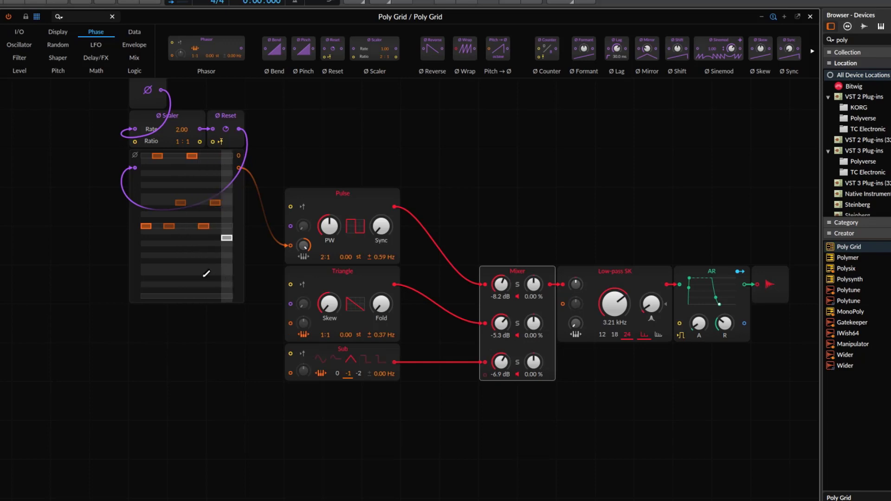
# - Place a Gates module directly beneath Pitches and wire the Ø Reset output into its phase input
pyautogui.click(56, 31)
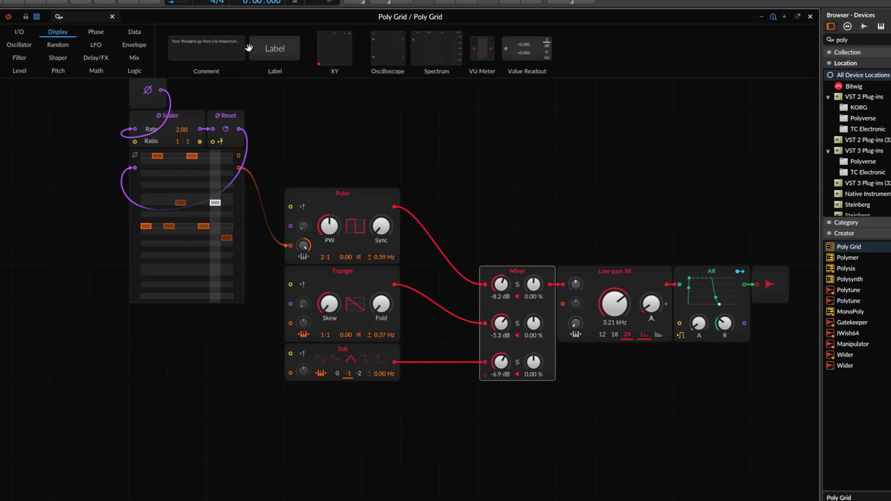
pyautogui.click(133, 34)
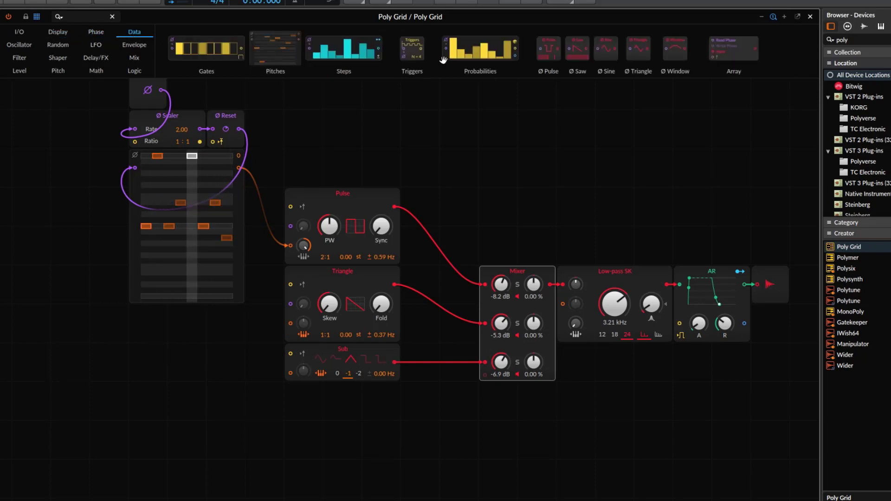
pyautogui.moveTo(175, 58); pyautogui.dragTo(140, 346)
pyautogui.moveTo(86, 94); pyautogui.dragTo(240, 316)
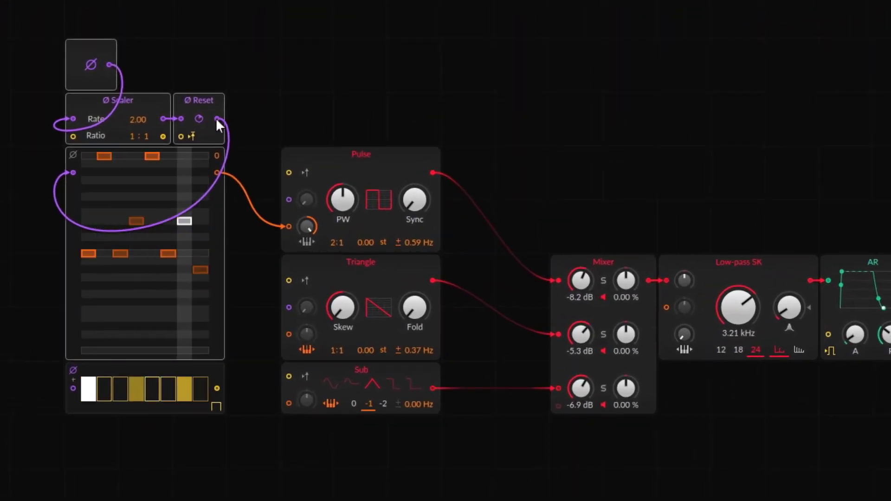
pyautogui.moveTo(218, 118); pyautogui.dragTo(74, 388)
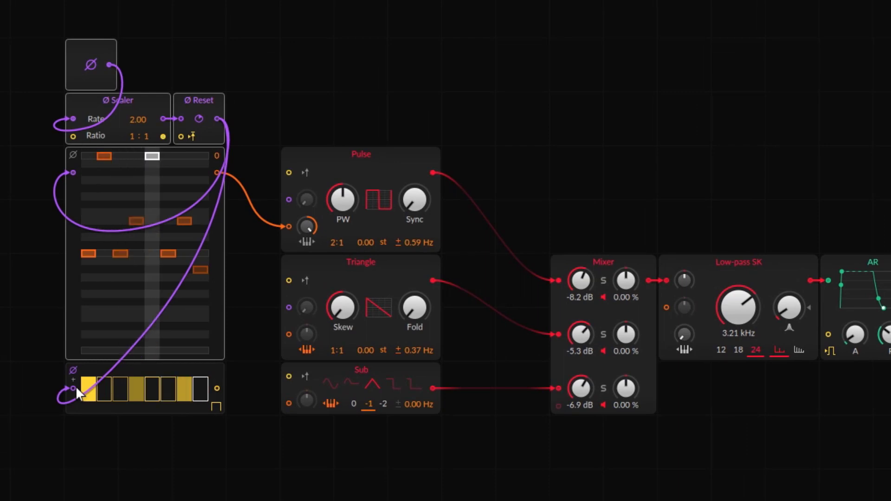
# - Set the Gates pattern to fire only on steps 2 and 5, and change its output shape to the short pulse
pyautogui.click(103, 394)
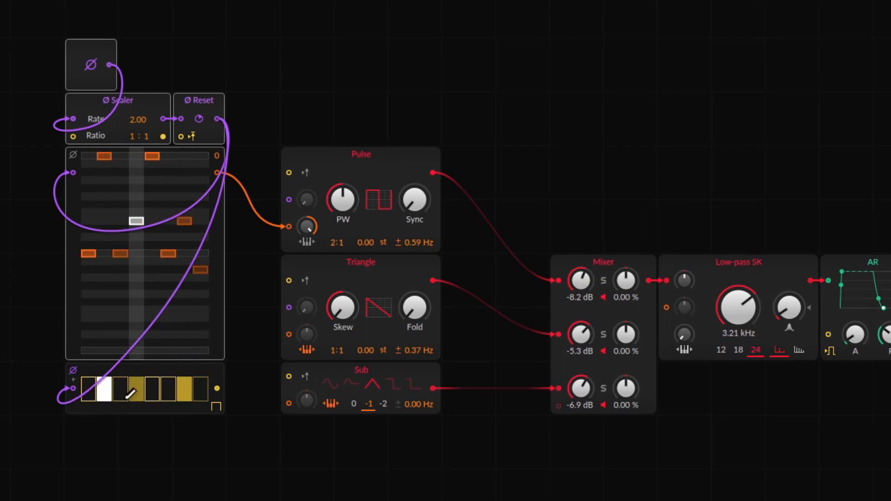
pyautogui.click(133, 395)
pyautogui.click(184, 389)
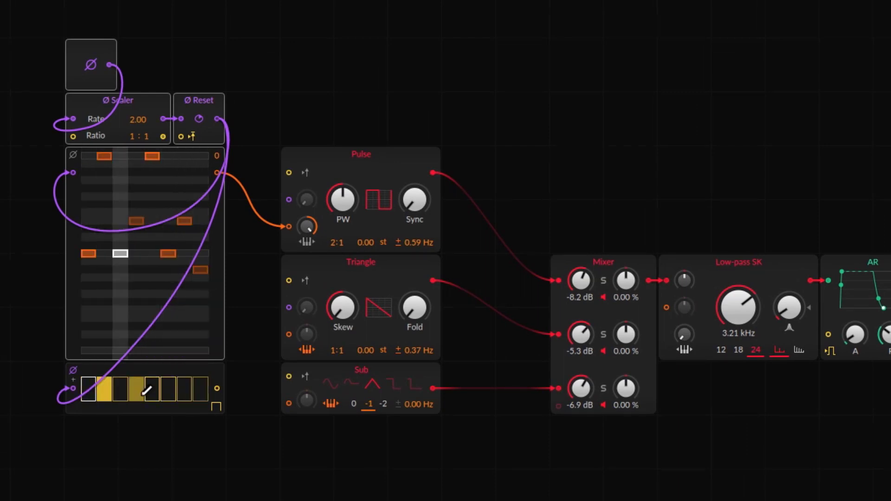
pyautogui.click(156, 391)
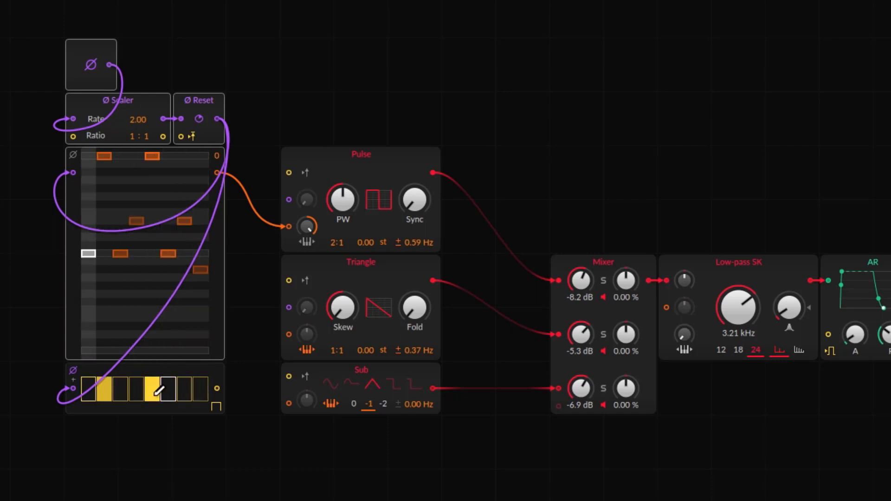
pyautogui.click(217, 409)
pyautogui.click(239, 437)
# - Shift the sequencer modules away from the oscillators and place a Modulator Out module beside Gates, fed by the gate output
pyautogui.moveTo(29, 29); pyautogui.dragTo(233, 422)
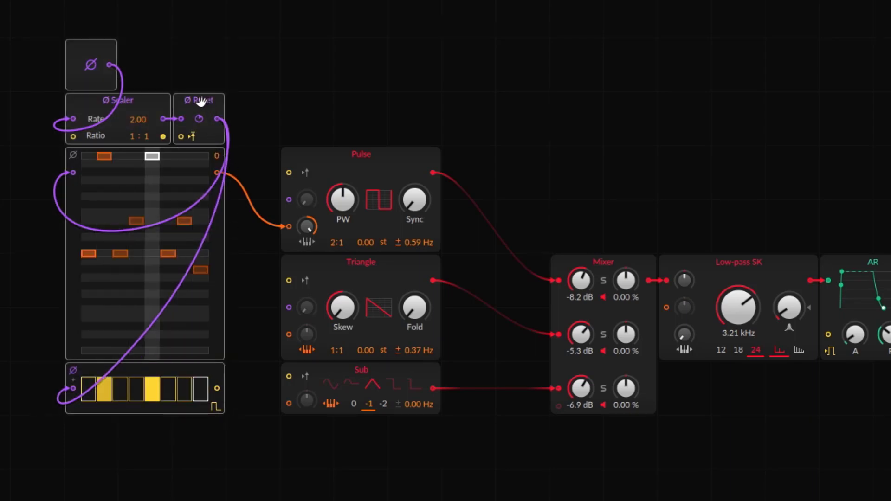
pyautogui.moveTo(206, 103); pyautogui.dragTo(152, 102)
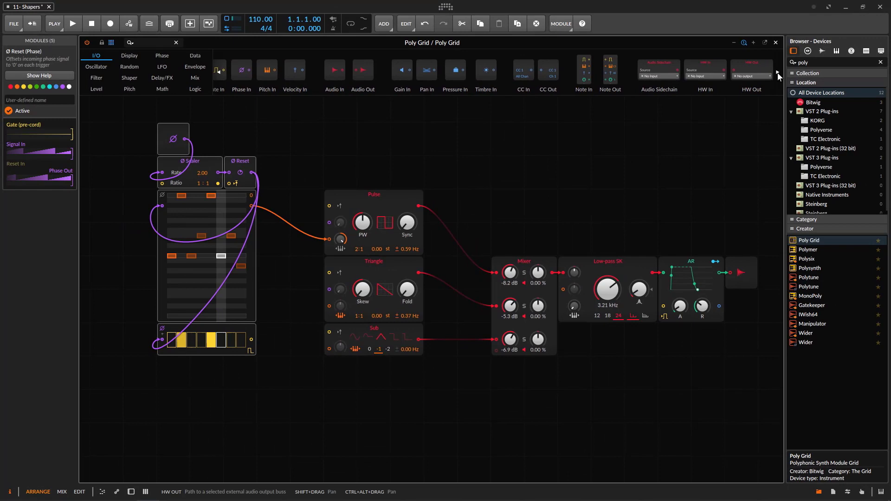
pyautogui.click(777, 73)
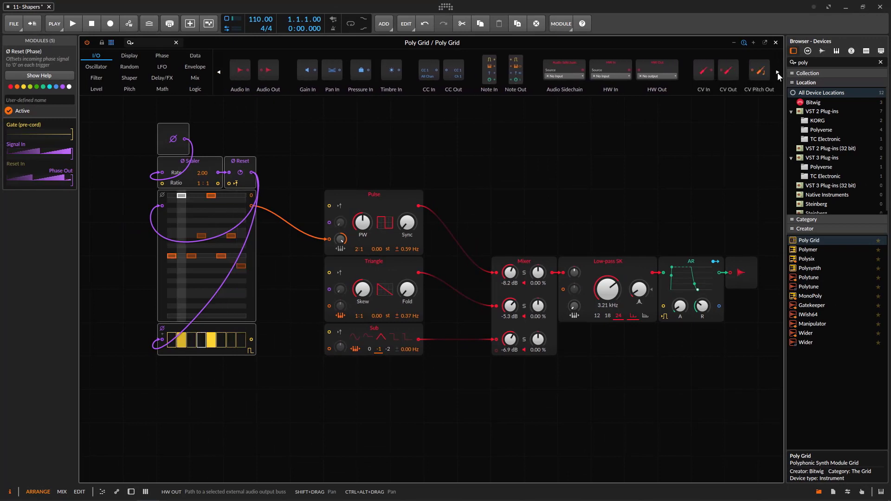
pyautogui.moveTo(762, 71); pyautogui.dragTo(273, 339)
pyautogui.moveTo(208, 357); pyautogui.dragTo(219, 358)
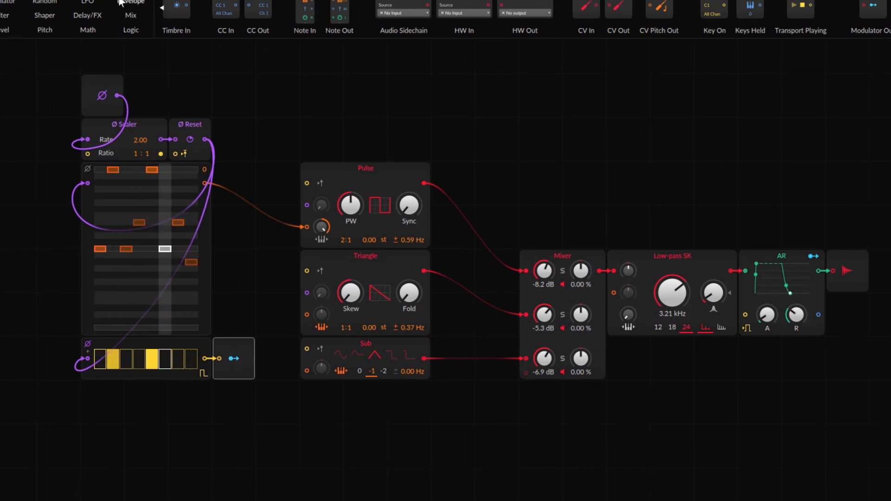
# - Add an LFO module directly below the Gates module
pyautogui.click(87, 2)
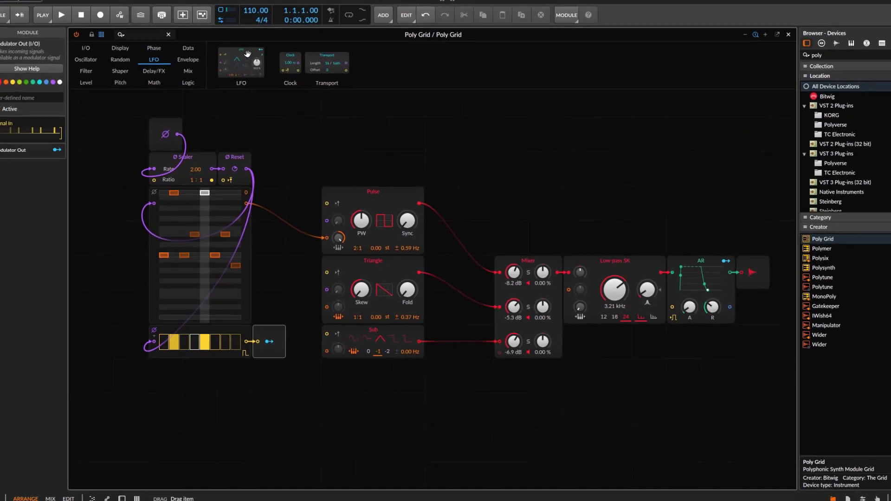
pyautogui.moveTo(210, 9); pyautogui.dragTo(116, 420)
pyautogui.moveTo(174, 389); pyautogui.dragTo(193, 389)
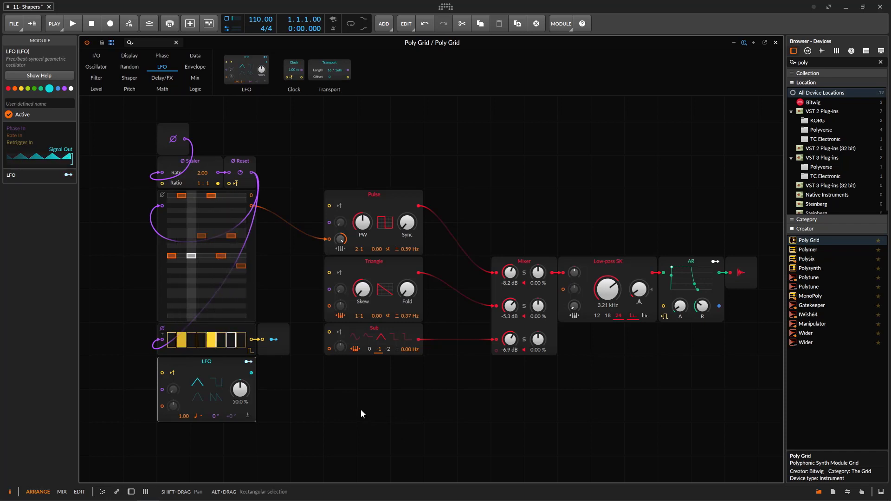
# - Set the Mixer levels to -13.4 dB for Pulse, -3.9 dB for Triangle and -11.3 dB for Sub, and detune Sub by 0.80 Hz
pyautogui.moveTo(517, 282); pyautogui.dragTo(517, 292)
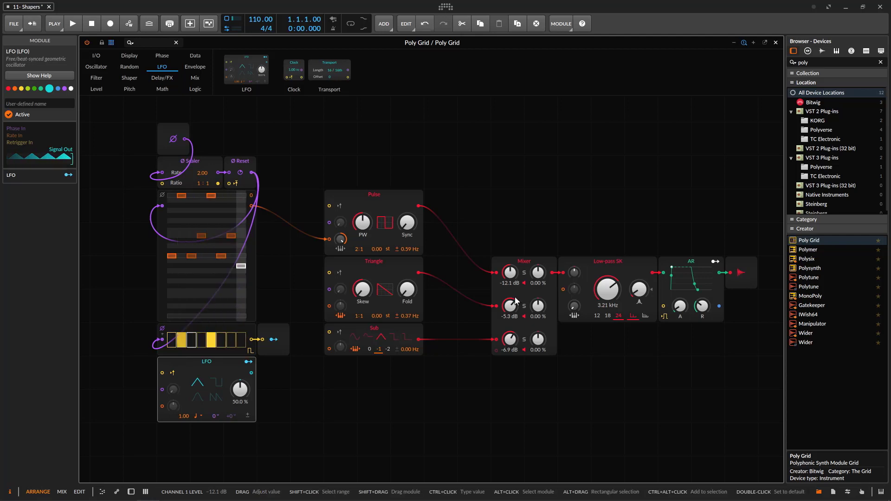
pyautogui.moveTo(510, 273); pyautogui.dragTo(509, 278)
pyautogui.moveTo(510, 340); pyautogui.dragTo(510, 344)
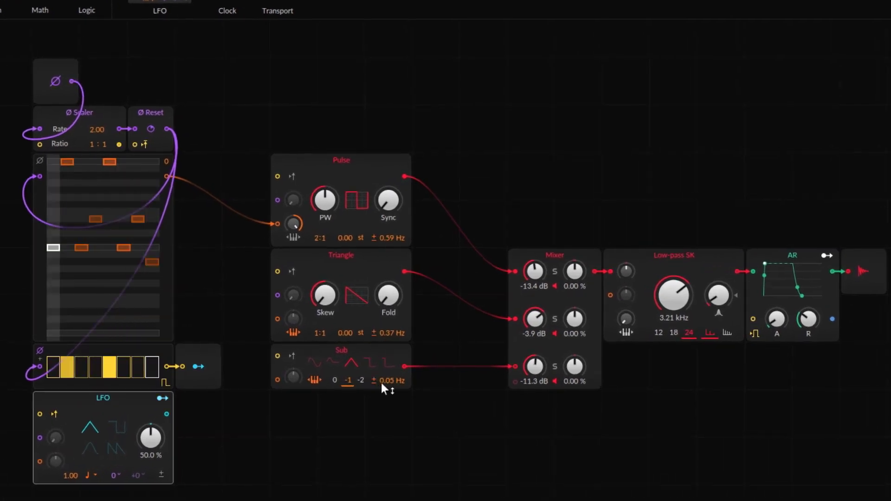
pyautogui.moveTo(381, 380); pyautogui.dragTo(387, 373)
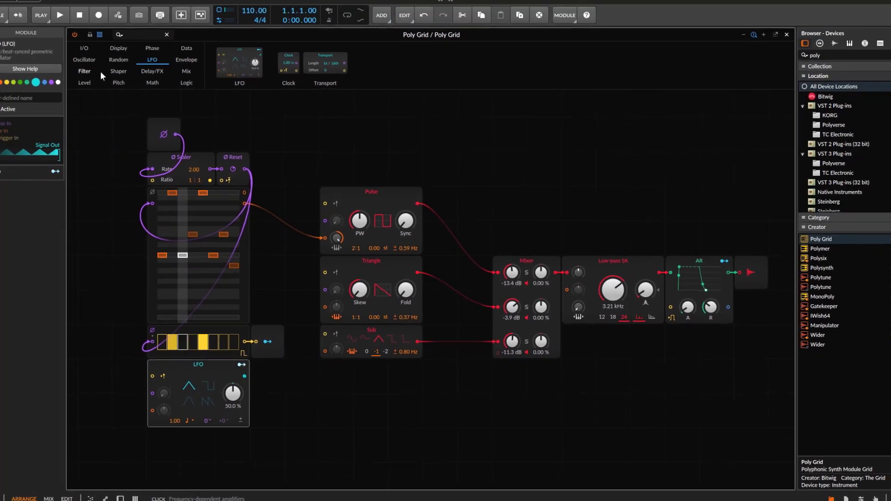
# - Insert a Chebyshev shaper before the Pulse's phase input, raise the phase modulation amount, and feed the shaper from the Triangle output
pyautogui.click(119, 79)
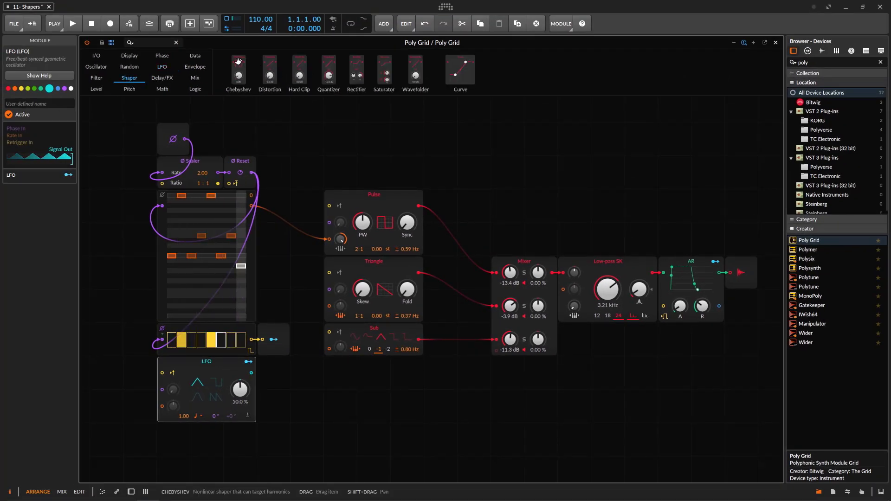
pyautogui.moveTo(235, 59)
pyautogui.mouseDown()
pyautogui.moveTo(273, 129)
pyautogui.moveTo(273, 196)
pyautogui.moveTo(306, 197)
pyautogui.moveTo(327, 225)
pyautogui.mouseUp()
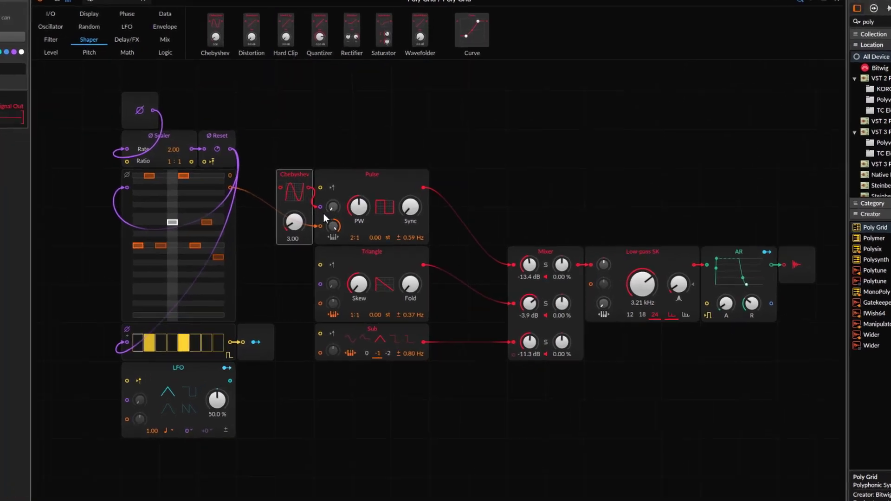
pyautogui.moveTo(317, 176); pyautogui.dragTo(317, 161)
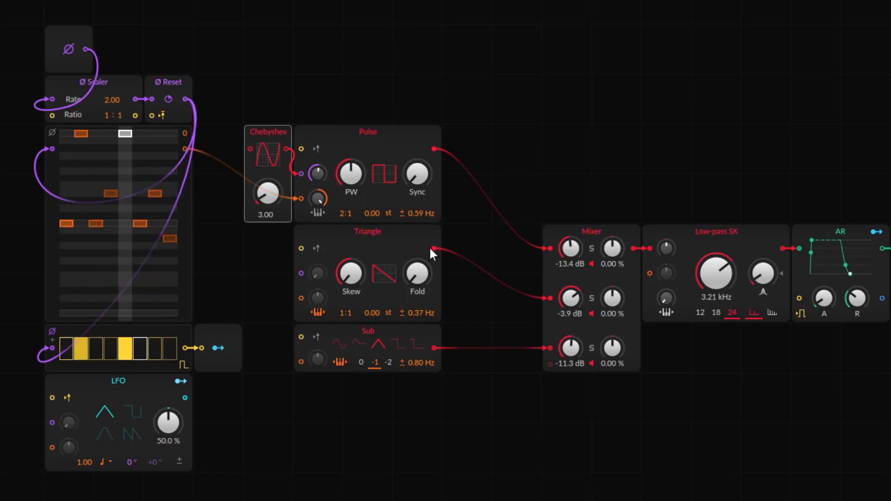
pyautogui.moveTo(434, 249); pyautogui.dragTo(250, 148)
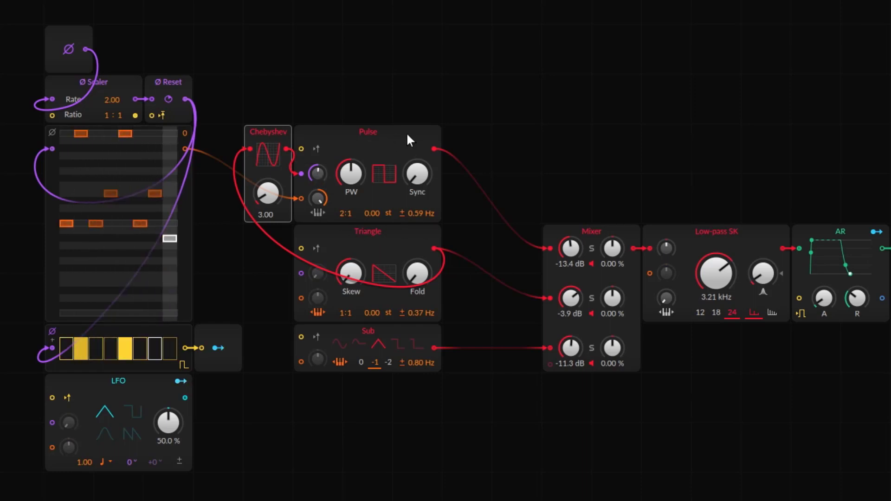
pyautogui.click(400, 235)
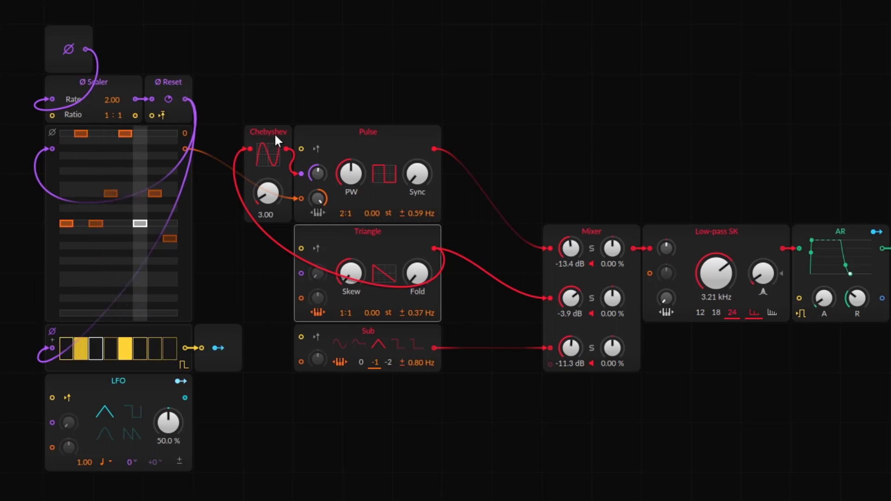
# - Solo the Pulse channel in the Mixer and set the Chebyshev shaper's order to 6.58
pyautogui.click(592, 250)
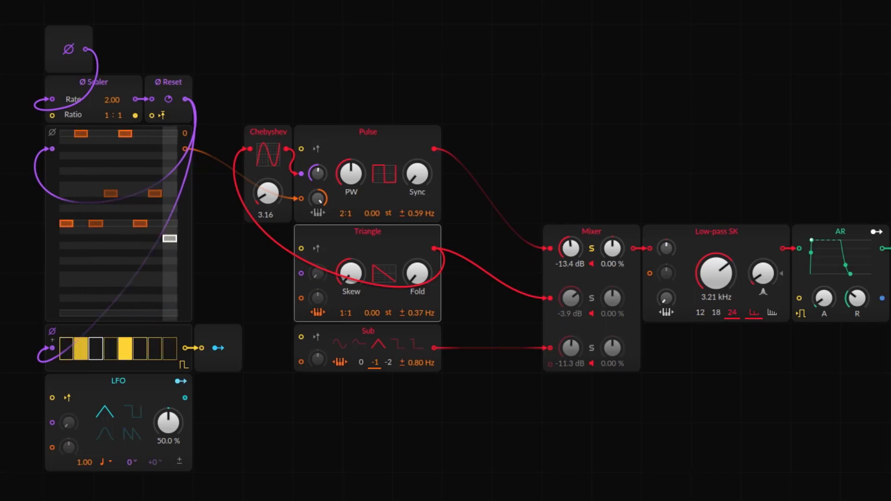
pyautogui.moveTo(271, 204); pyautogui.dragTo(268, 184)
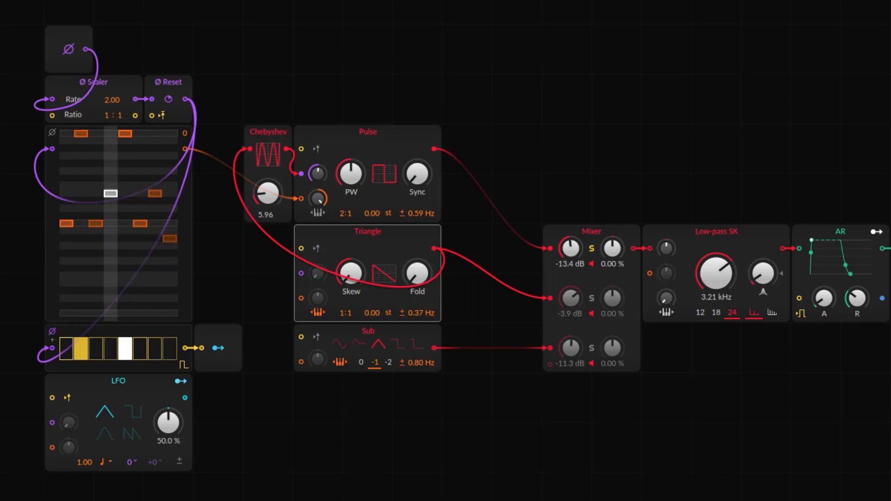
pyautogui.moveTo(267, 192)
pyautogui.mouseDown()
pyautogui.moveTo(268, 185)
pyautogui.moveTo(268, 195)
pyautogui.mouseUp()
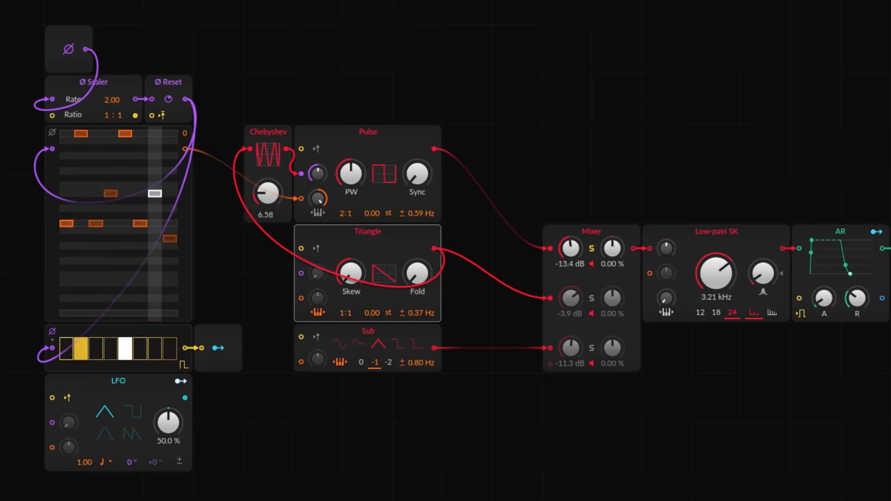
# - Map Modulator Out to the Chebyshev knob with a modulation amount of about +11
pyautogui.click(218, 347)
pyautogui.moveTo(271, 199); pyautogui.dragTo(271, 174)
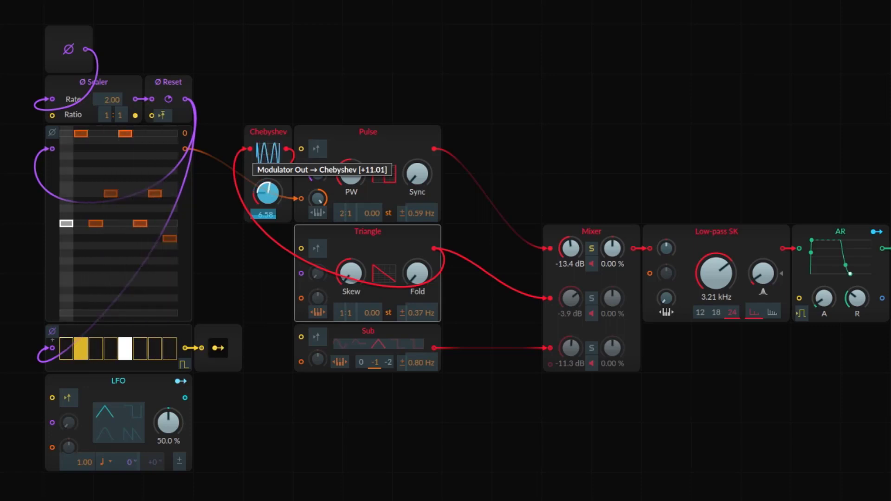
pyautogui.click(217, 349)
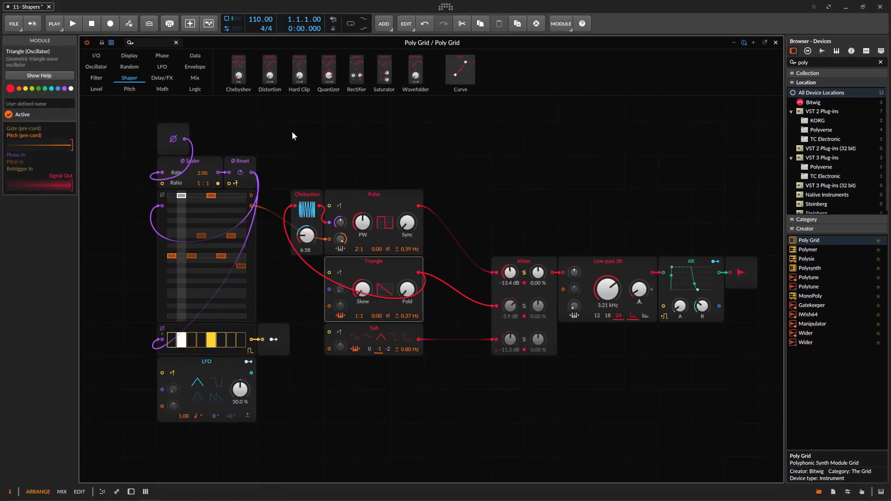
# - Insert a Wavefolder between Sub and the Mixer, solo the Sub channel, and set the Wavefolder's drive to +12.2 dB
pyautogui.moveTo(420, 66); pyautogui.dragTo(440, 335)
pyautogui.click(434, 339)
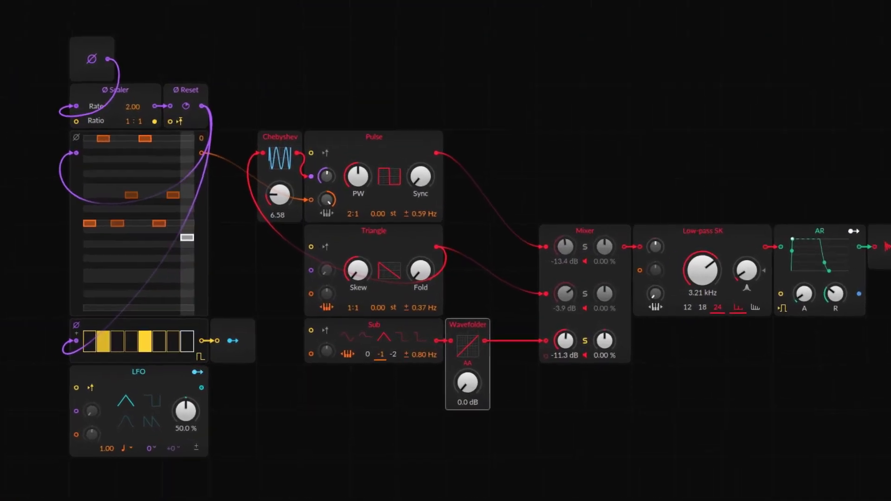
pyautogui.moveTo(468, 383); pyautogui.dragTo(468, 345)
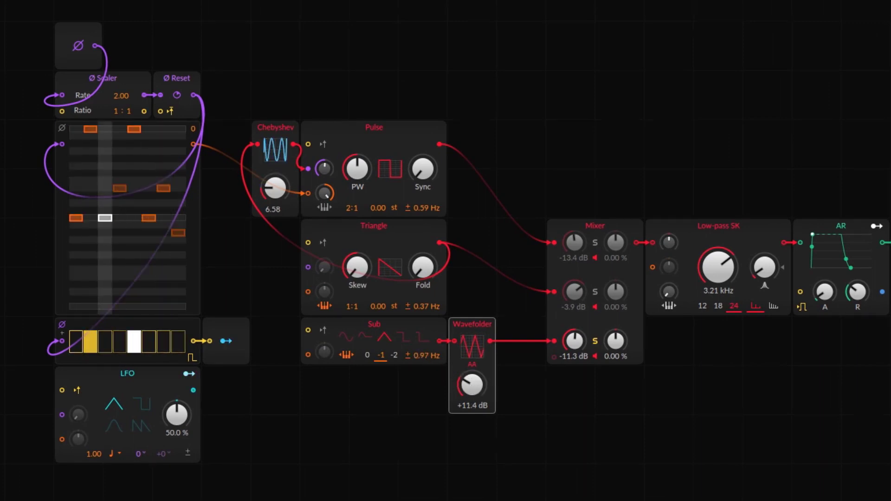
# - Map Modulator Out to the Wavefolder's drive, then turn off the Sub solo and lower the Sub channel to -13.4 dB
pyautogui.click(226, 341)
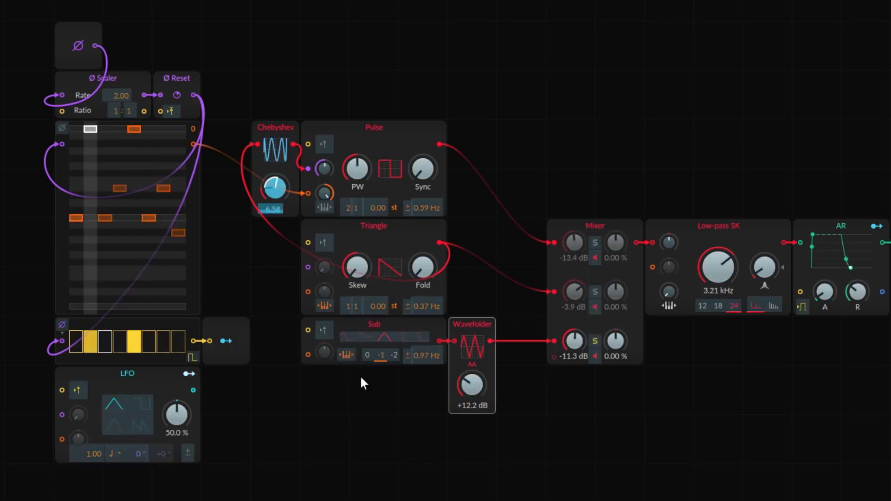
pyautogui.moveTo(472, 385); pyautogui.dragTo(472, 381)
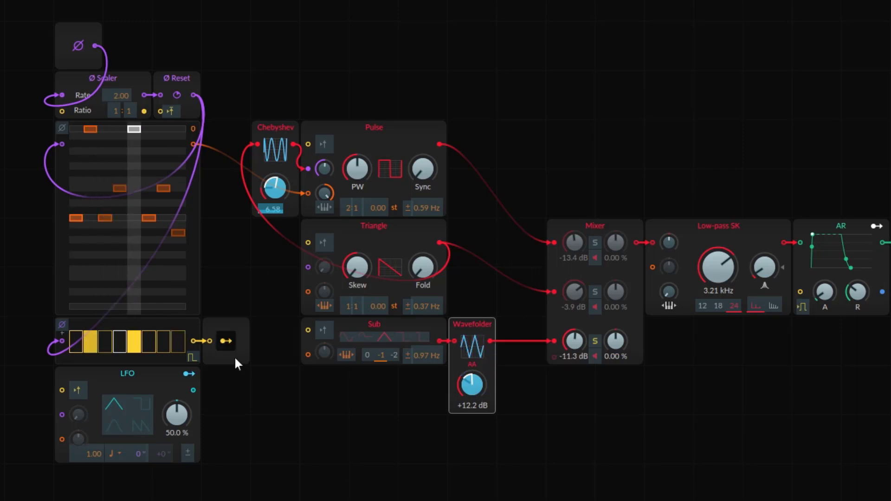
pyautogui.click(227, 341)
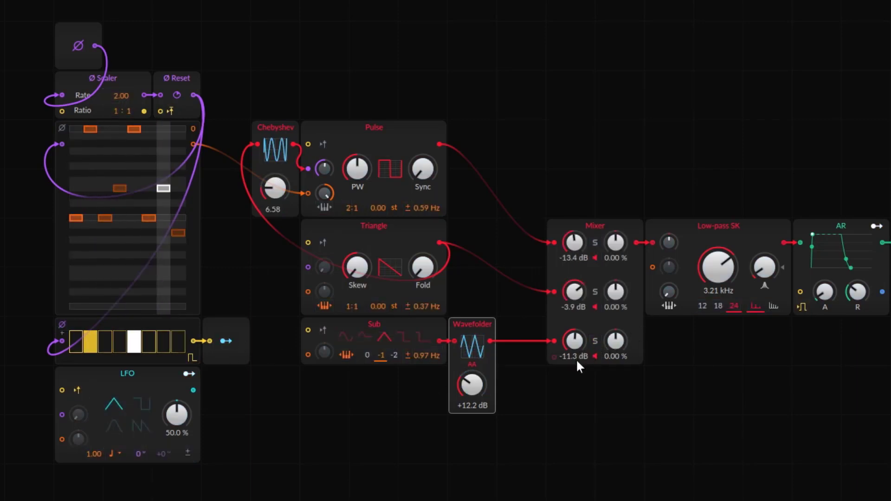
pyautogui.moveTo(577, 362); pyautogui.dragTo(577, 372)
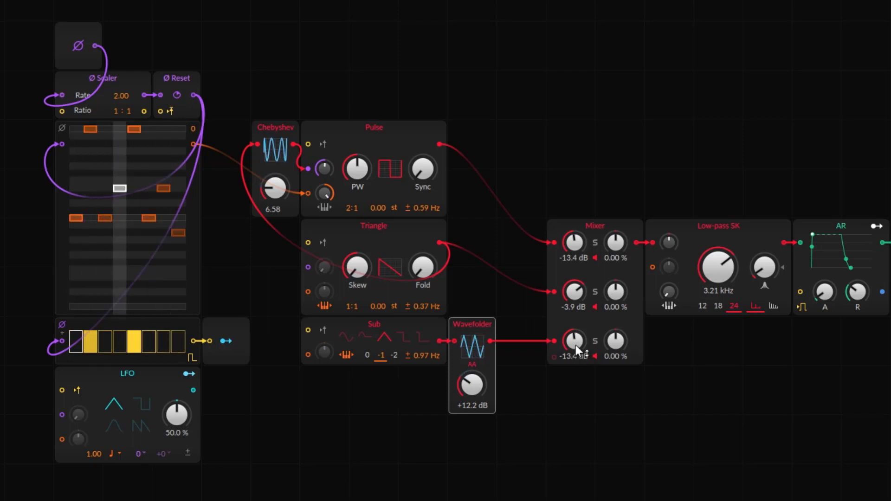
# - Lower the low-pass cutoff to 1.91 kHz, then solo the Sub channel and set the Wavefolder's drive to +9.8 dB
pyautogui.moveTo(696, 281); pyautogui.dragTo(696, 302)
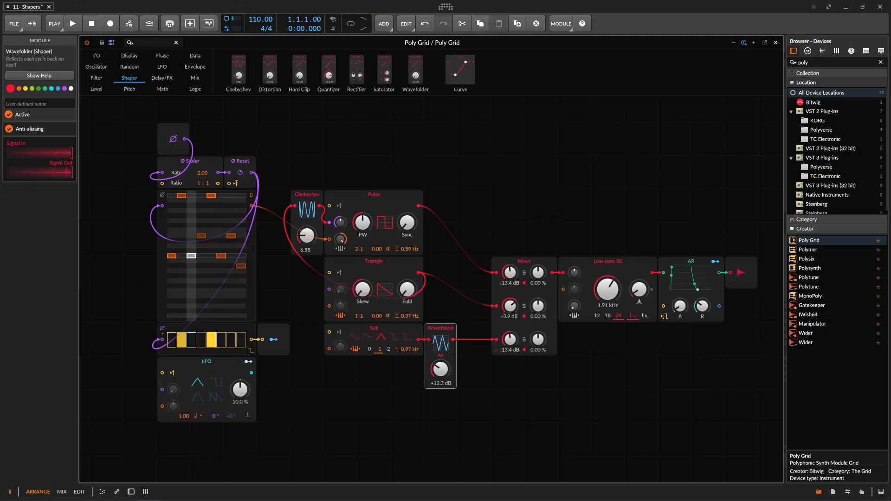
pyautogui.click(524, 340)
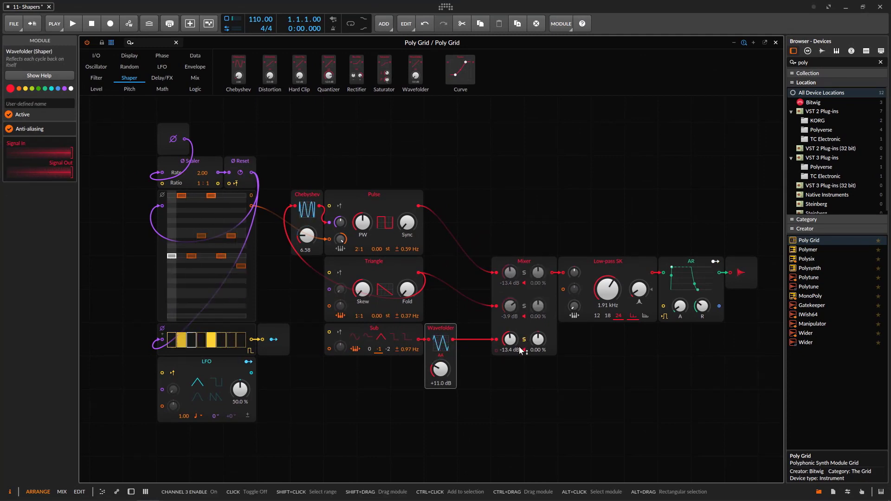
pyautogui.moveTo(444, 366); pyautogui.dragTo(464, 378)
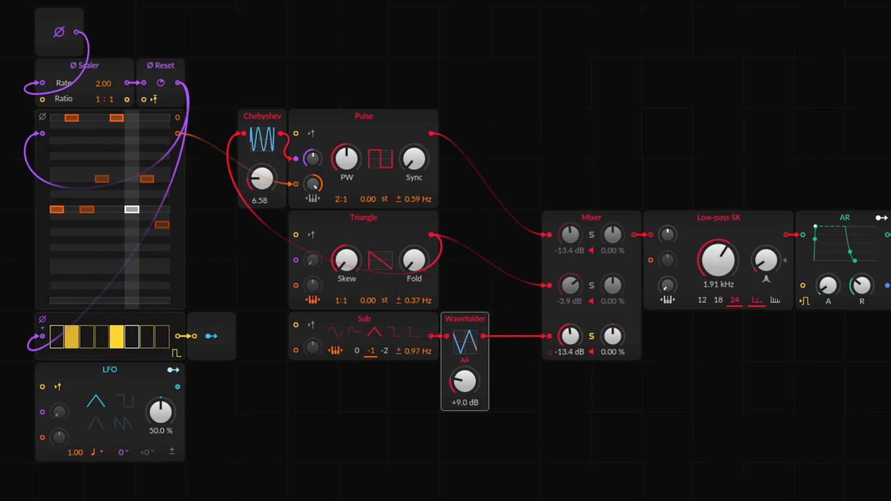
# - Give the LFO a sine shape at rate 2.00, map it to the Wavefolder's drive by +9.60, and turn off the Sub solo
pyautogui.click(96, 425)
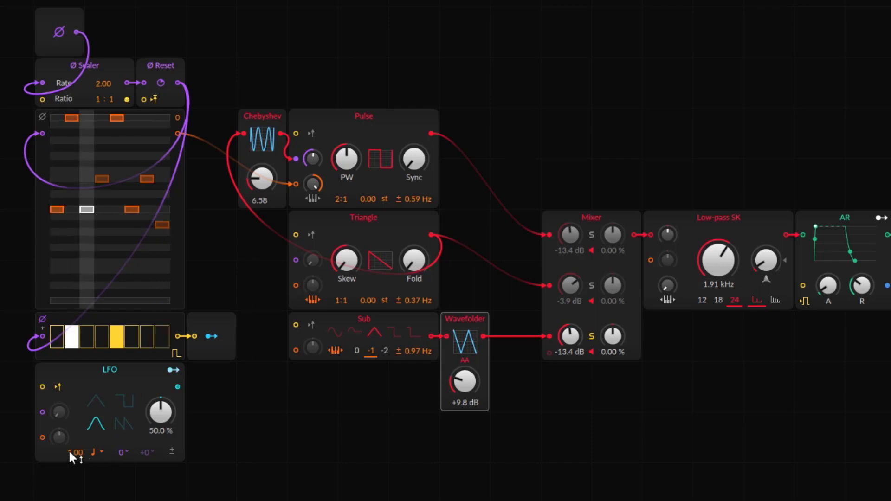
pyautogui.moveTo(74, 453); pyautogui.dragTo(74, 447)
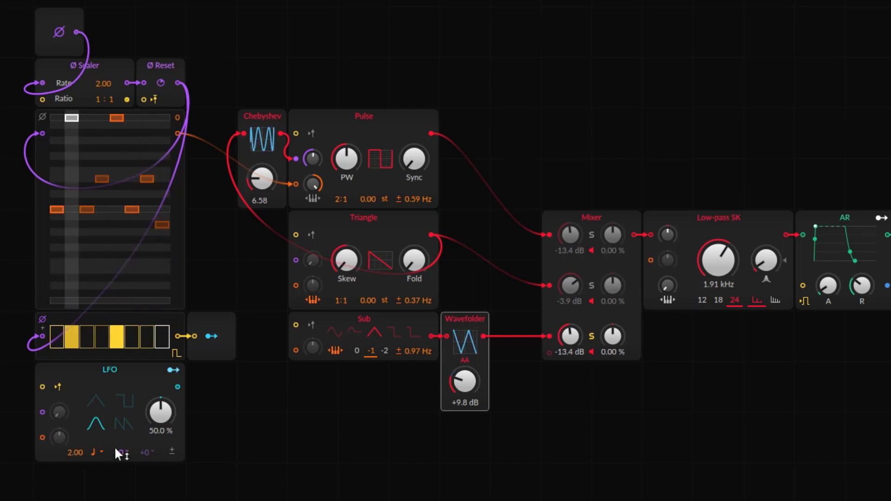
pyautogui.click(173, 370)
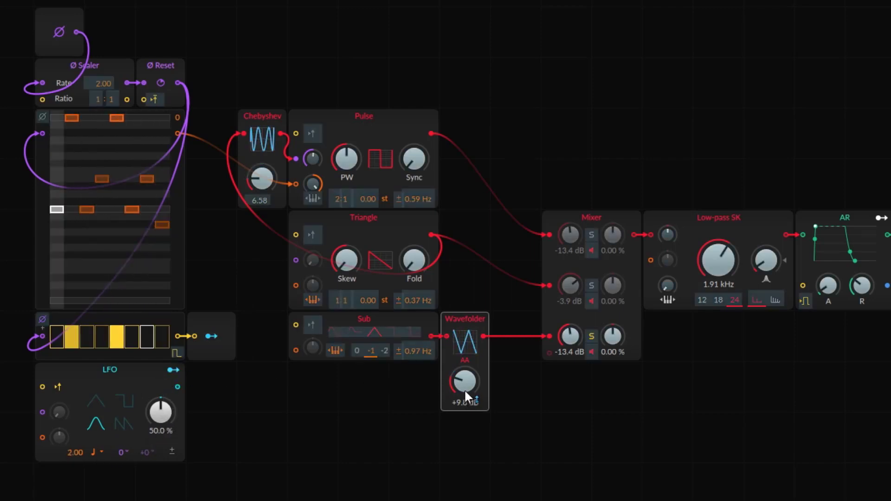
pyautogui.moveTo(464, 382); pyautogui.dragTo(464, 369)
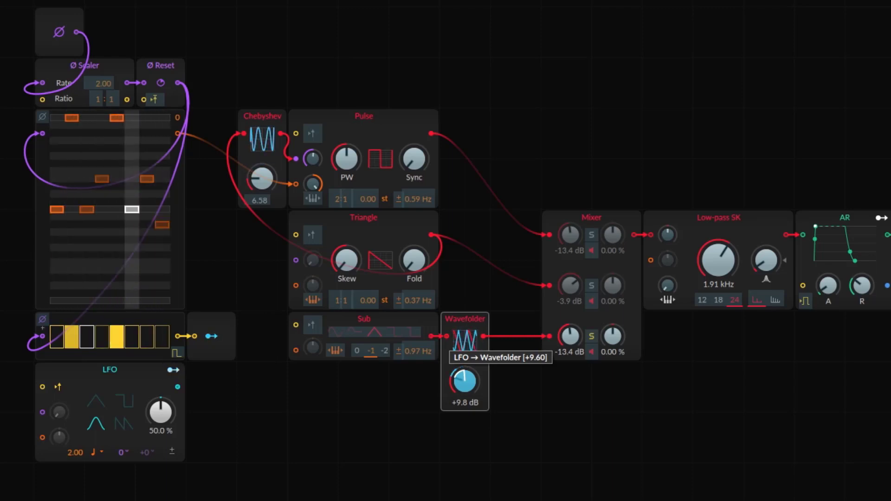
pyautogui.click(591, 336)
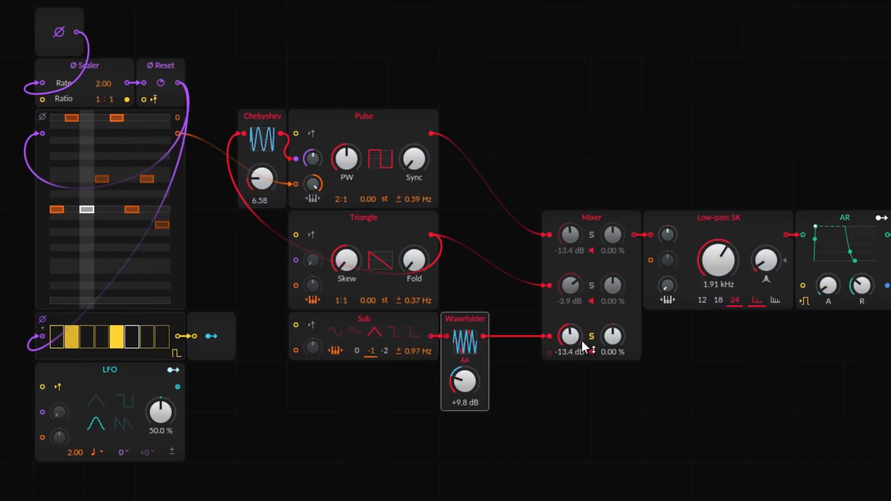
pyautogui.click(591, 334)
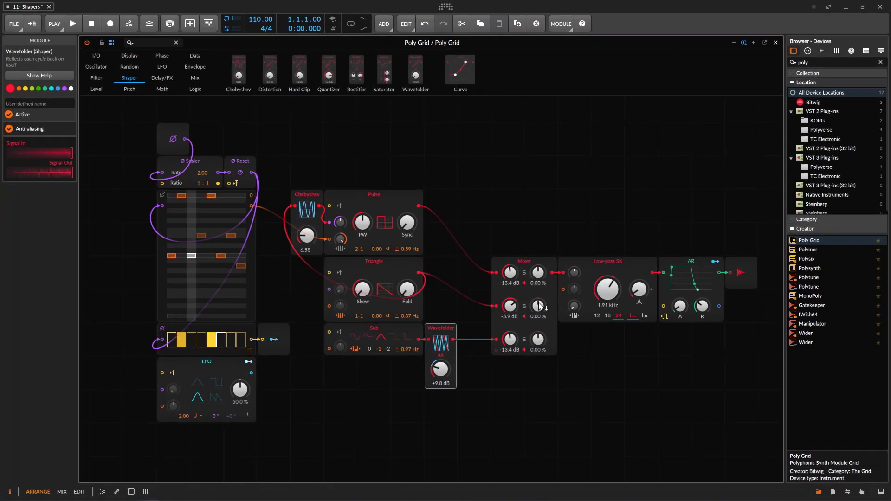
# - Rebalance the Mixer by setting the Triangle channel to -6.3 dB and the Sub channel to -12.6 dB
pyautogui.moveTo(510, 306); pyautogui.dragTo(510, 314)
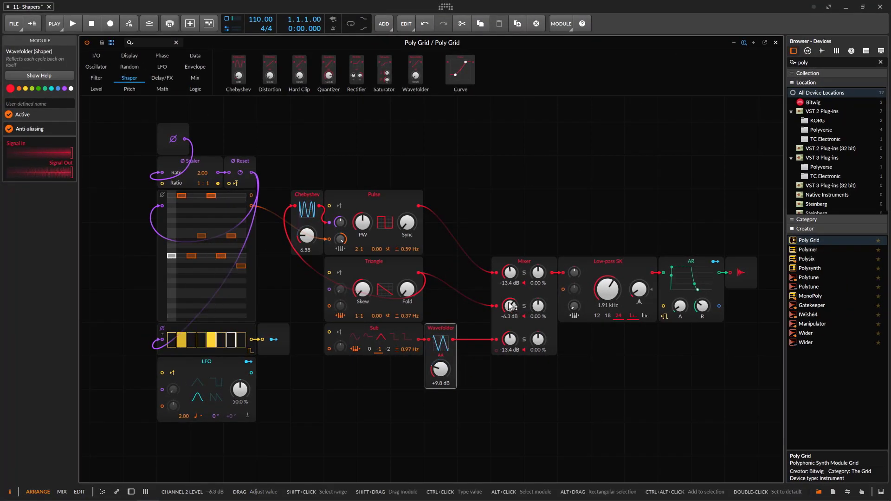
pyautogui.moveTo(510, 273); pyautogui.dragTo(510, 274)
pyautogui.moveTo(510, 340); pyautogui.dragTo(510, 337)
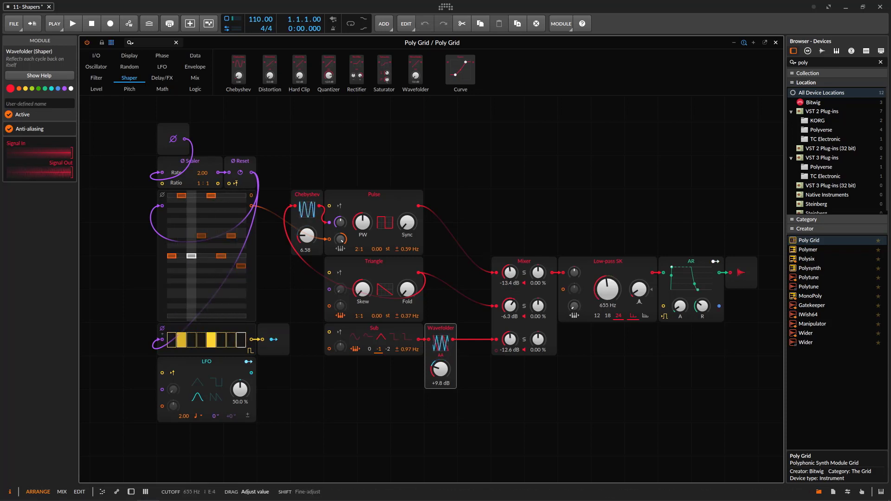
# - Raise the low-pass filter's resonance and set its cutoff to 1.07 kHz
pyautogui.moveTo(596, 294); pyautogui.dragTo(639, 282)
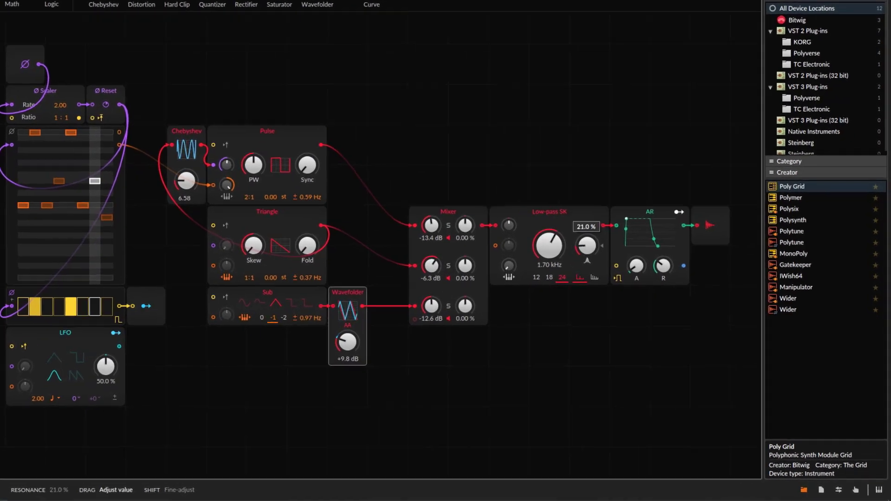
pyautogui.moveTo(586, 246); pyautogui.dragTo(587, 238)
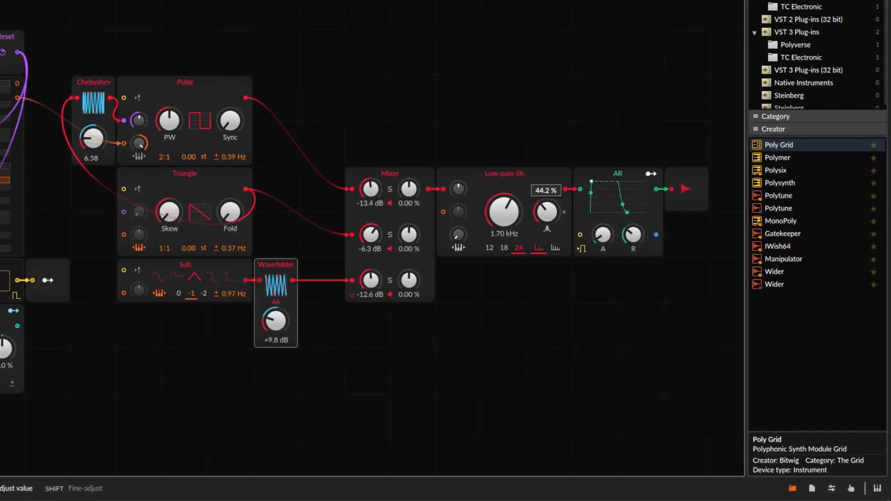
pyautogui.moveTo(504, 211)
pyautogui.mouseDown()
pyautogui.moveTo(504, 219)
pyautogui.moveTo(548, 214)
pyautogui.moveTo(508, 211)
pyautogui.mouseUp()
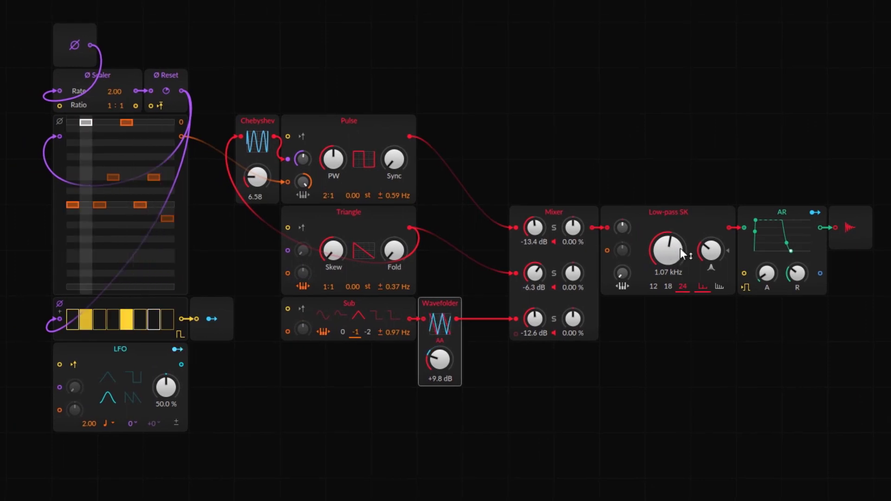
# - With the Triangle channel soloed, insert a Distortion between Triangle and the Mixer, keeping Chebyshev fed directly from Triangle's undistorted output
pyautogui.click(554, 273)
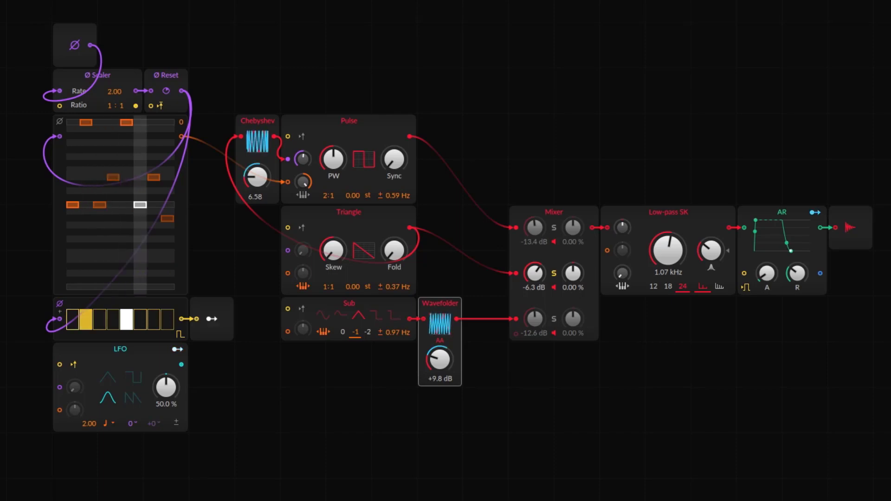
pyautogui.moveTo(1, 186); pyautogui.dragTo(427, 245)
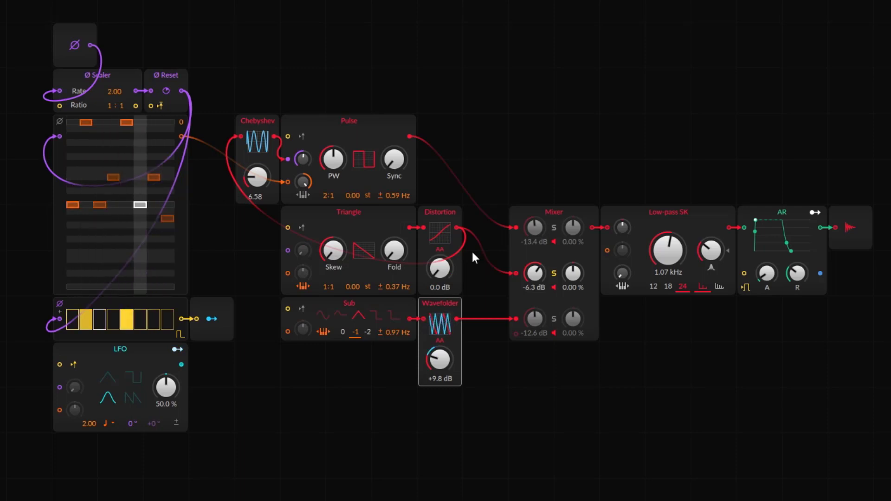
pyautogui.moveTo(457, 227); pyautogui.dragTo(490, 236)
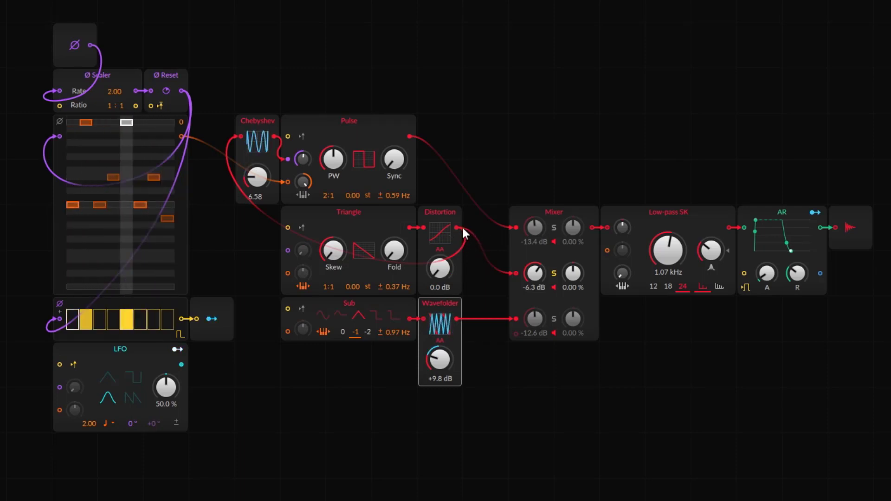
pyautogui.moveTo(239, 137); pyautogui.dragTo(202, 146)
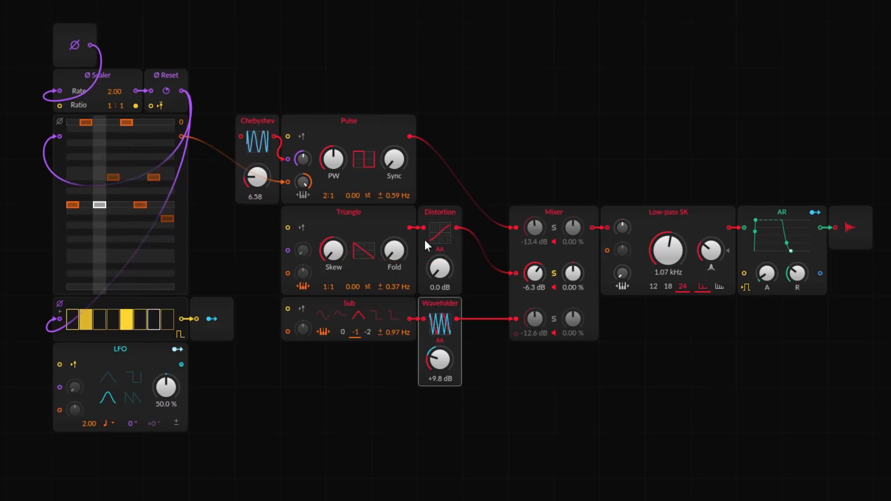
pyautogui.moveTo(408, 227); pyautogui.dragTo(241, 136)
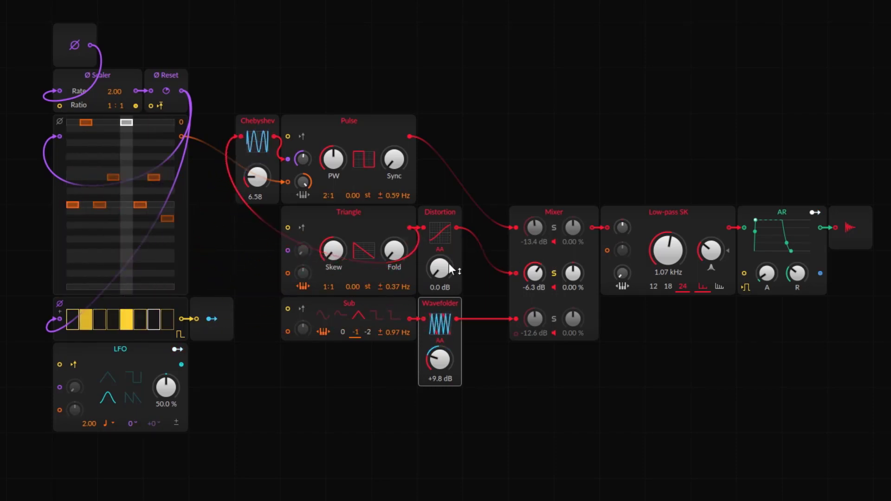
# - Set the Distortion's drive to +5.2 dB, then turn off the Triangle solo and open the low-pass cutoff to 2.08 kHz
pyautogui.moveTo(445, 270); pyautogui.dragTo(444, 255)
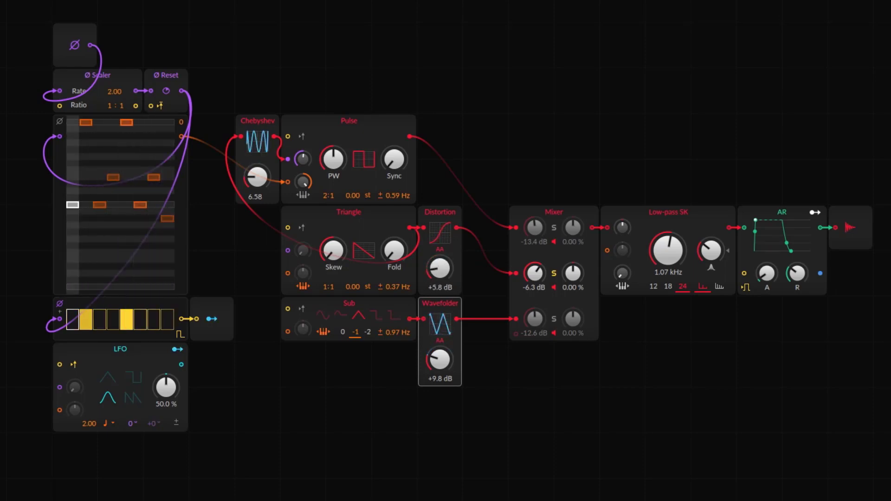
pyautogui.moveTo(441, 268); pyautogui.dragTo(441, 271)
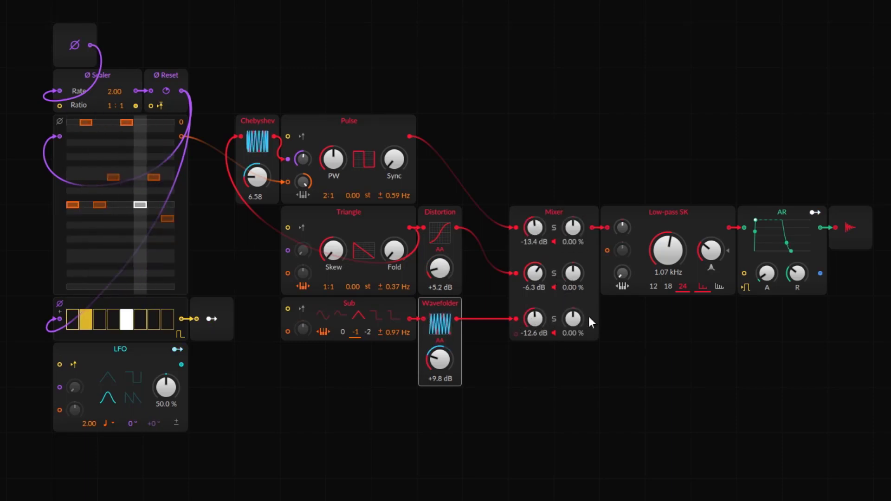
pyautogui.moveTo(671, 268); pyautogui.dragTo(670, 246)
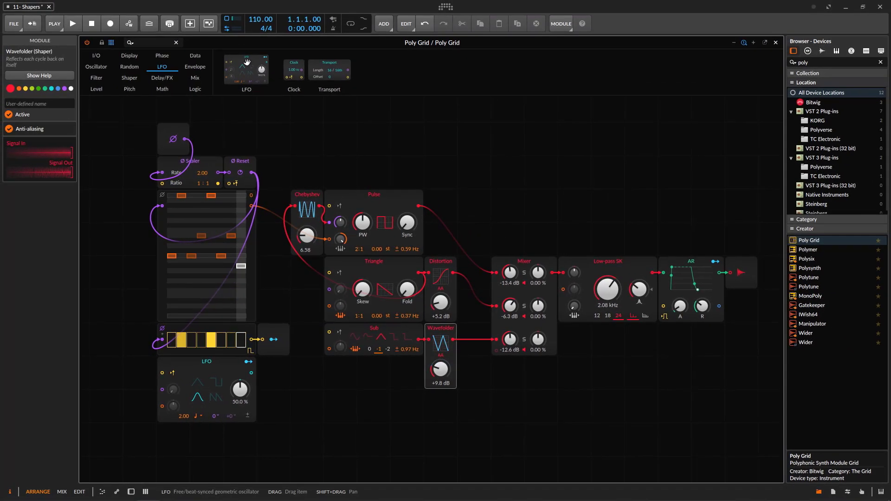
# - Add a second LFO with a sine shape above the patch and place a wide Oscilloscope directly above it
pyautogui.moveTo(232, 43); pyautogui.dragTo(489, 143)
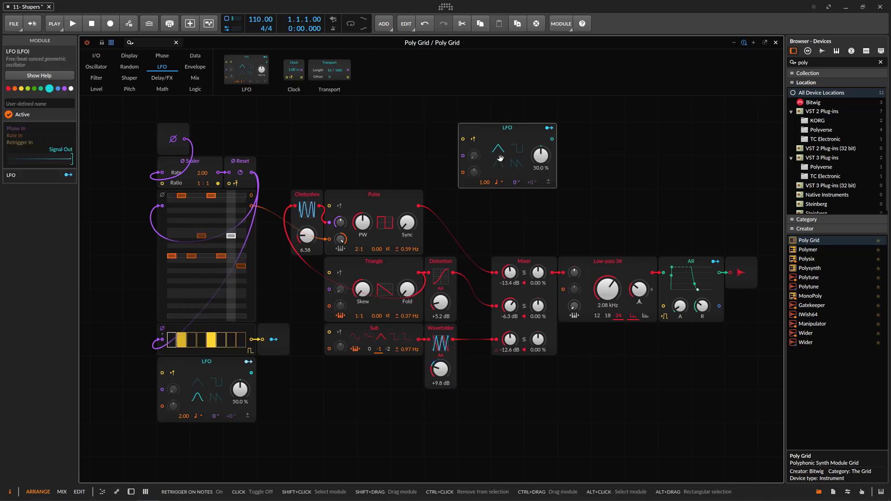
pyautogui.scroll(3, 524, 218)
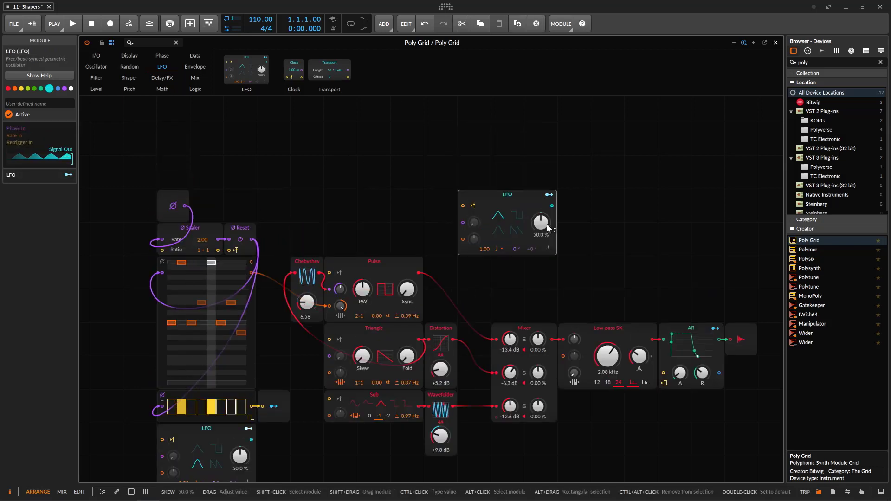
pyautogui.click(144, 57)
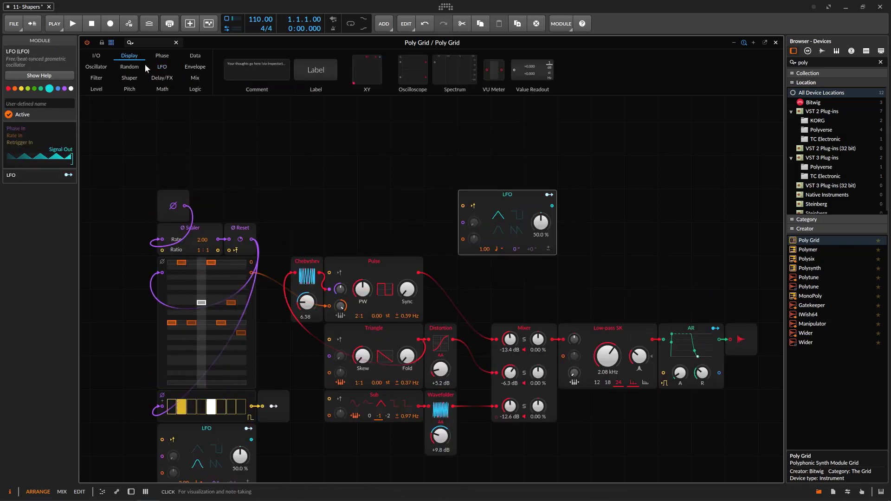
pyautogui.moveTo(457, 136); pyautogui.dragTo(685, 159)
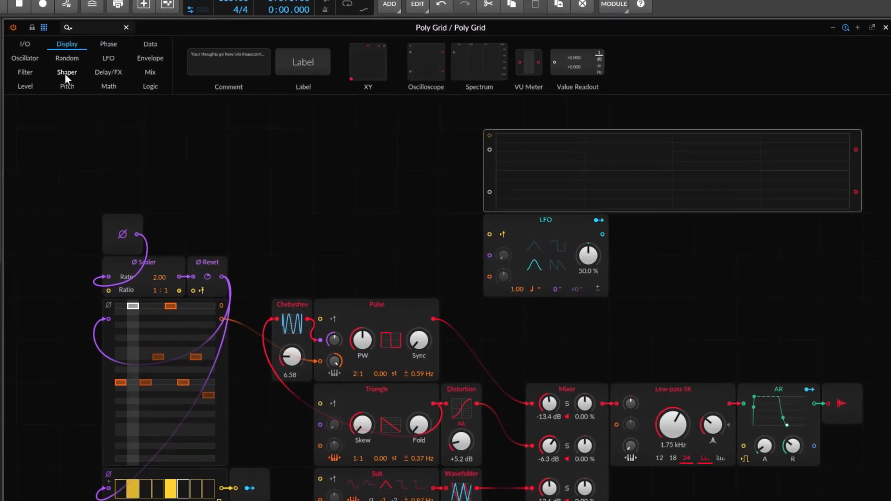
# - Attach a Chebyshev with a modulated order of 1.00 to the new LFO and wire its output to the Oscilloscope's first signal input
pyautogui.click(130, 78)
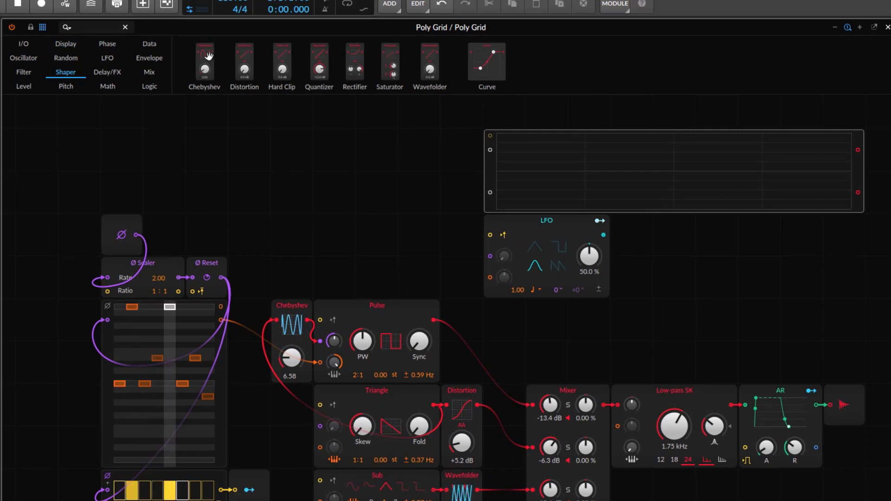
pyautogui.moveTo(208, 56); pyautogui.dragTo(618, 229)
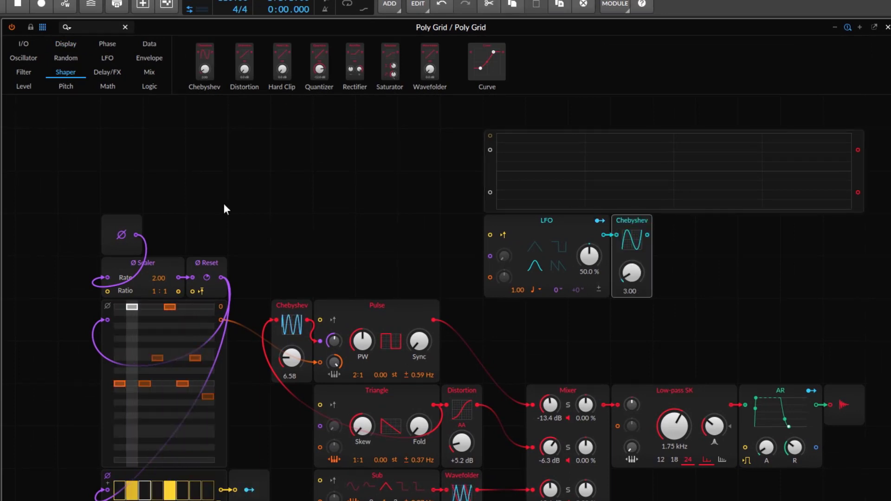
pyautogui.moveTo(648, 234)
pyautogui.mouseDown()
pyautogui.moveTo(489, 161)
pyautogui.moveTo(492, 150)
pyautogui.mouseUp()
pyautogui.click(492, 179)
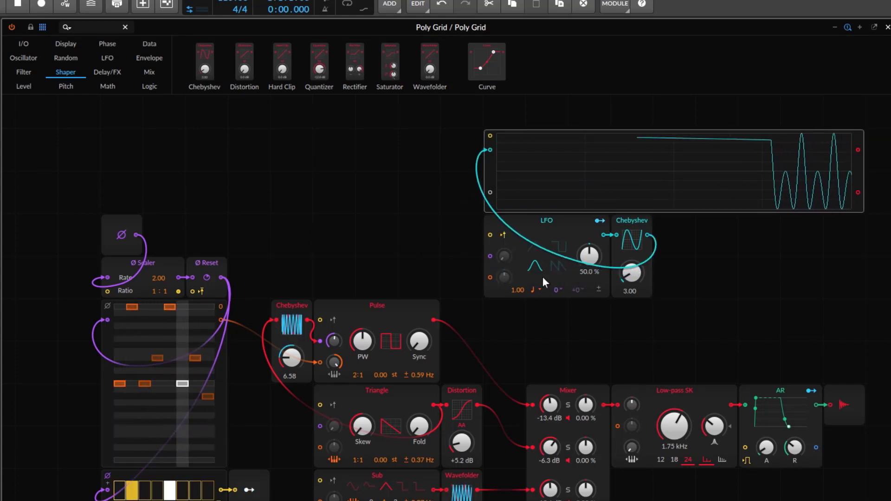
pyautogui.moveTo(626, 278)
pyautogui.mouseDown()
pyautogui.moveTo(625, 253)
pyautogui.moveTo(626, 304)
pyautogui.moveTo(604, 347)
pyautogui.mouseUp()
pyautogui.moveTo(620, 278)
pyautogui.mouseDown()
pyautogui.moveTo(619, 259)
pyautogui.moveTo(642, 269)
pyautogui.mouseUp()
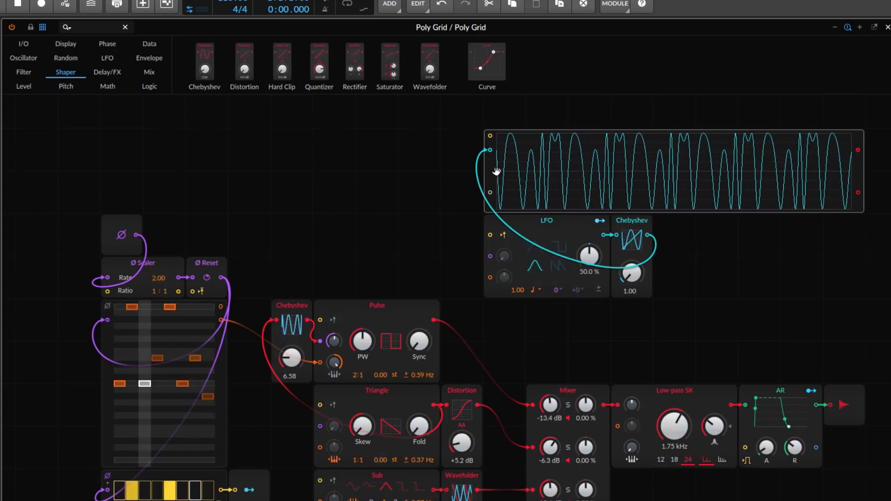
# - Compare the raw LFO with the Chebyshev output by swapping them at the Oscilloscope's input, then unplug the Oscilloscope
pyautogui.doubleClick(489, 150)
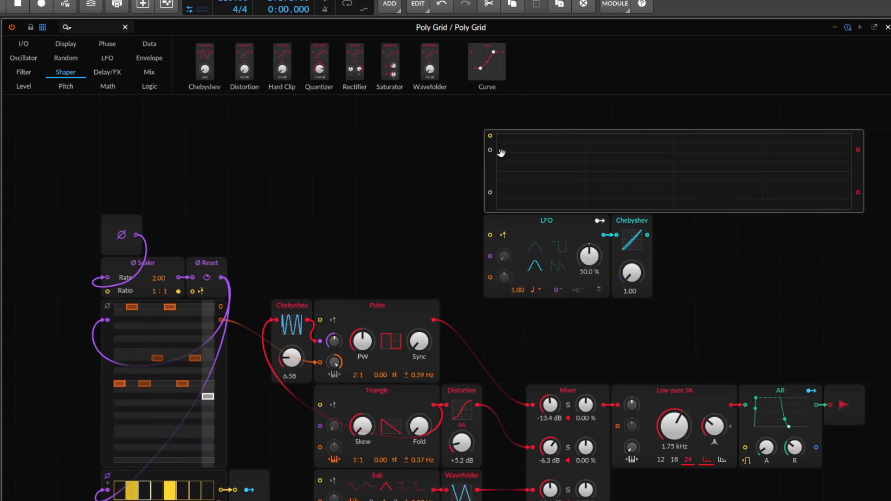
pyautogui.moveTo(491, 151)
pyautogui.mouseDown()
pyautogui.moveTo(482, 196)
pyautogui.moveTo(611, 225)
pyautogui.moveTo(604, 235)
pyautogui.mouseUp()
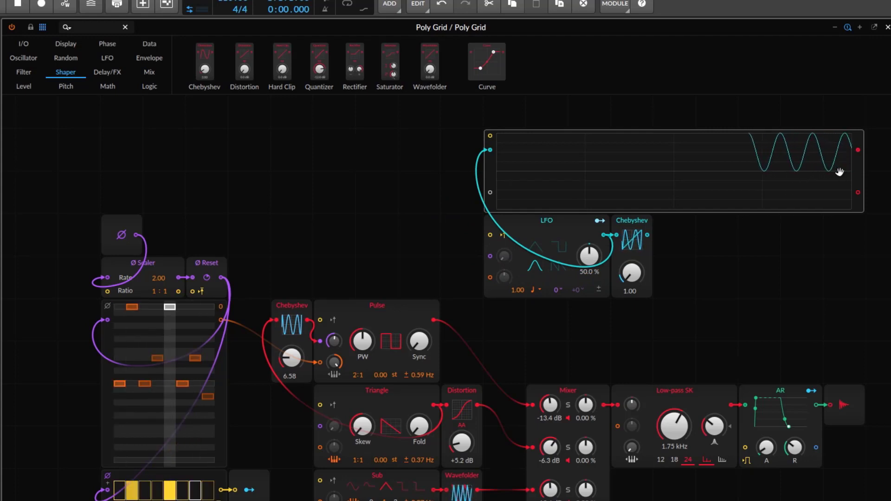
pyautogui.moveTo(489, 151); pyautogui.dragTo(446, 163)
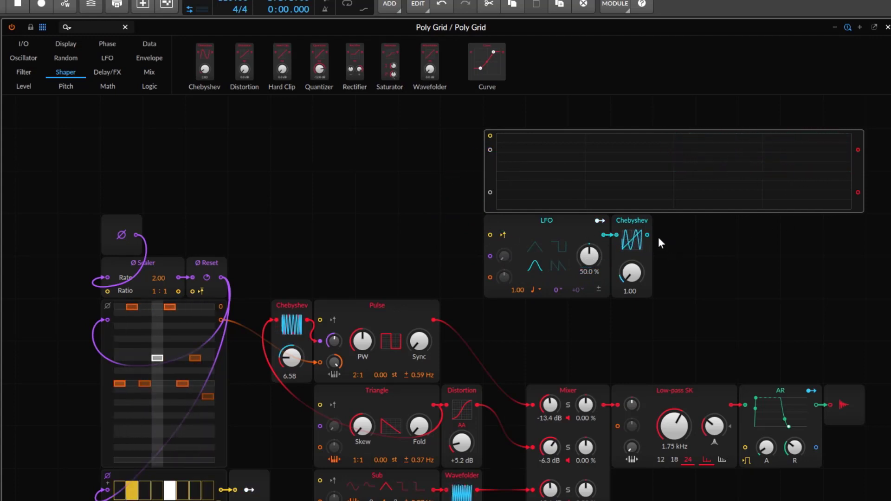
pyautogui.moveTo(648, 235)
pyautogui.mouseDown()
pyautogui.moveTo(454, 243)
pyautogui.moveTo(494, 152)
pyautogui.mouseUp()
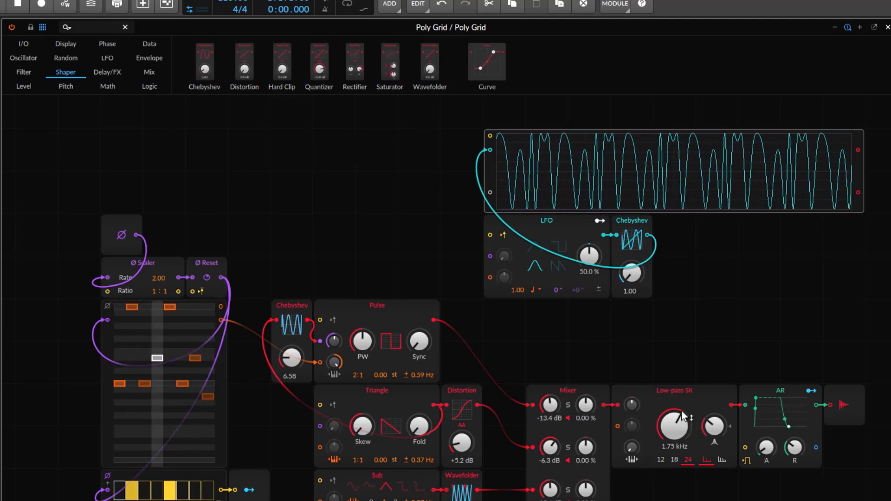
pyautogui.moveTo(489, 148); pyautogui.dragTo(453, 160)
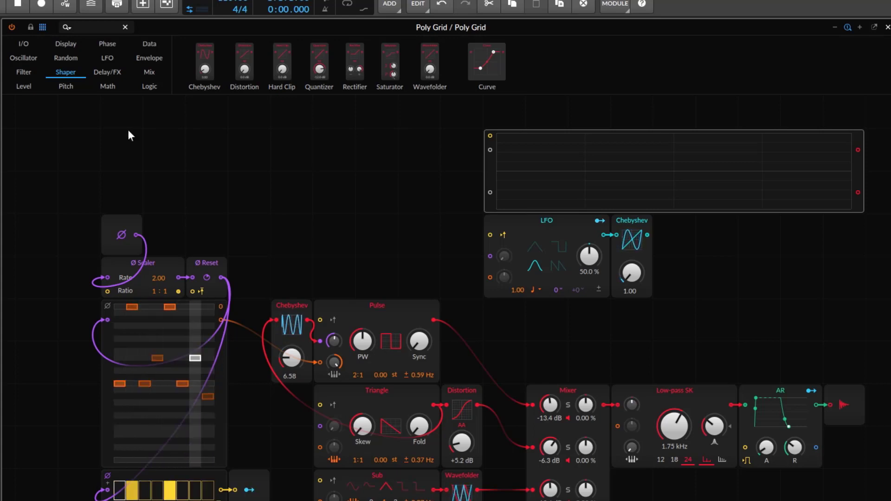
# - Place a Uni→Bi and a Modulator Out to the right of the upper Chebyshev, and colour the whole LFO chain cyan
pyautogui.click(39, 90)
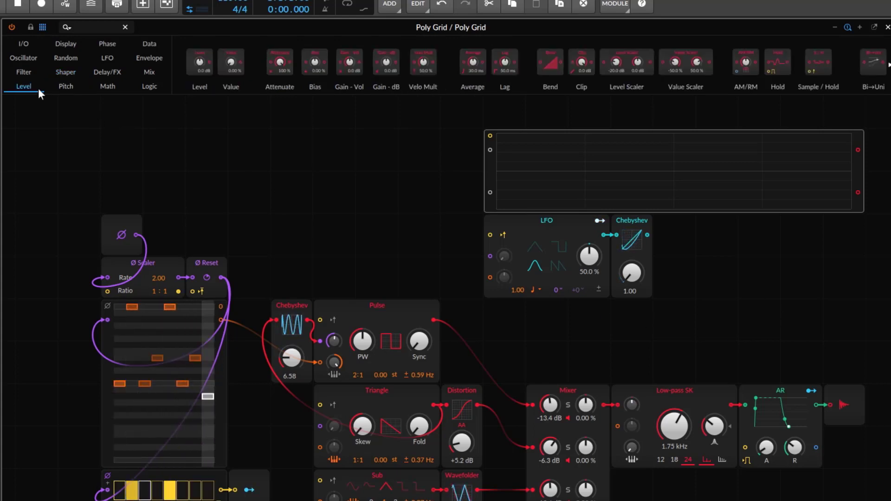
pyautogui.click(889, 66)
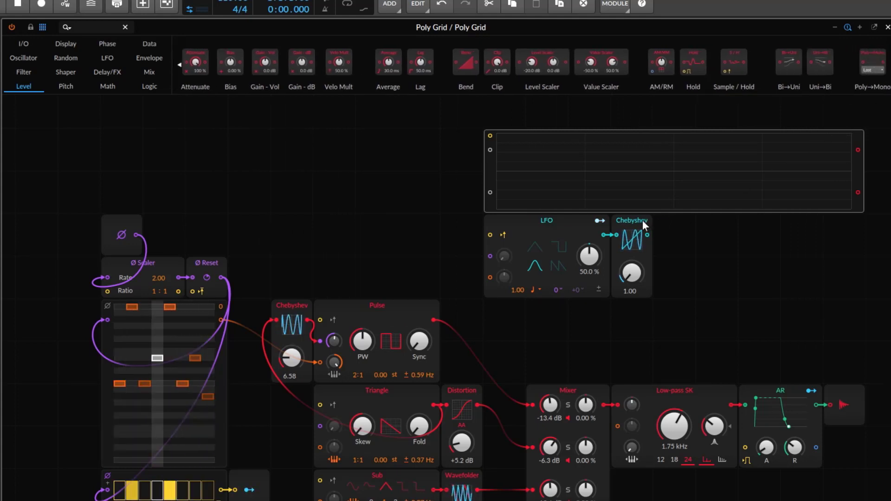
pyautogui.moveTo(820, 62); pyautogui.dragTo(675, 243)
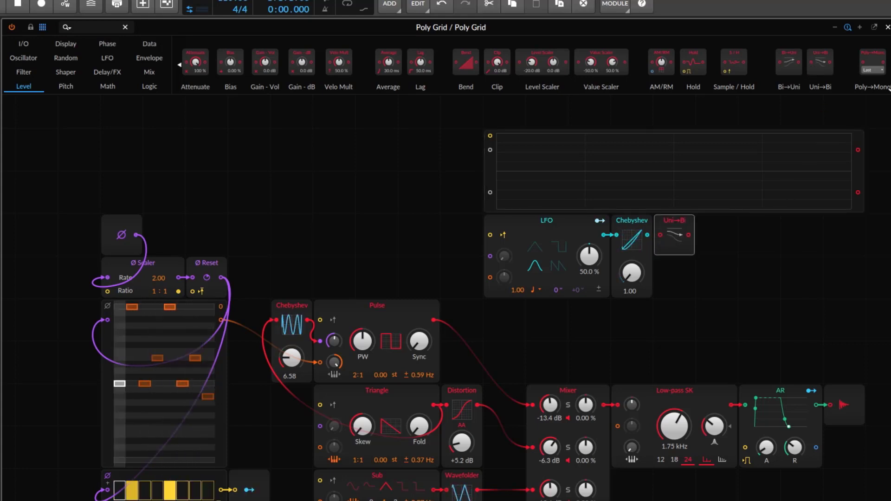
pyautogui.click(23, 43)
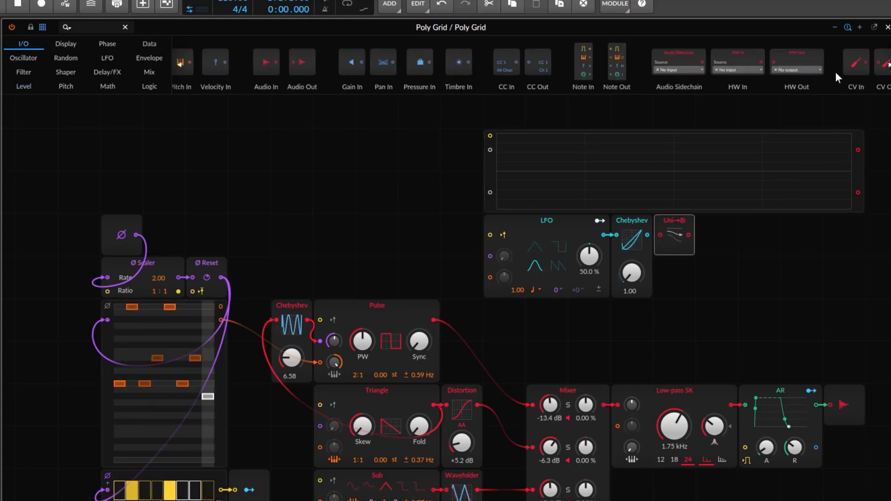
pyautogui.hscroll(5, 886, 65)
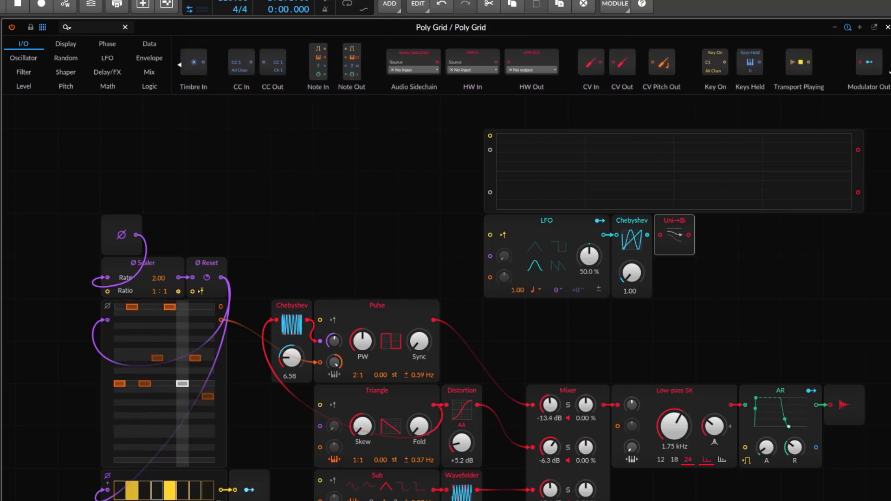
pyautogui.moveTo(869, 63); pyautogui.dragTo(722, 238)
pyautogui.moveTo(782, 251); pyautogui.dragTo(448, 230)
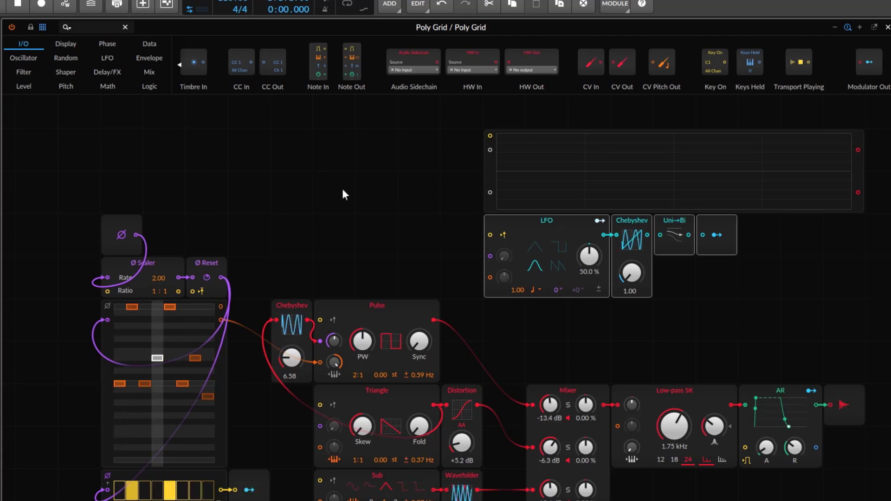
pyautogui.click(755, 289)
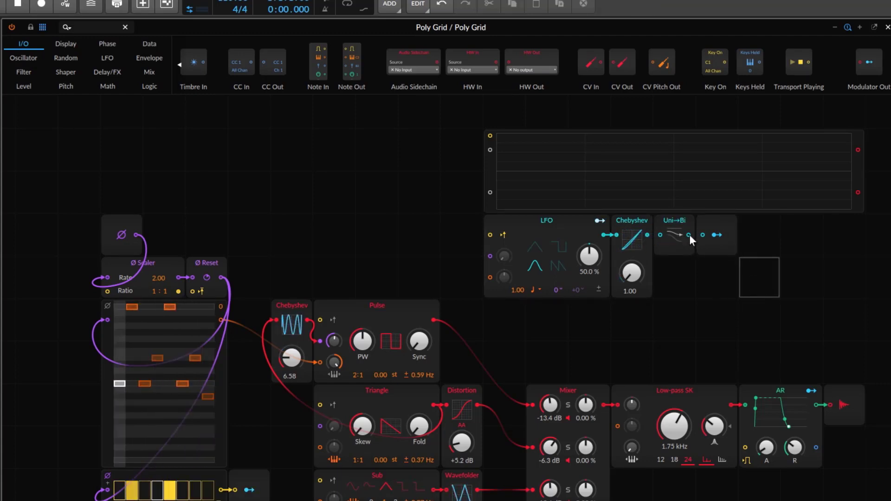
# - Route the upper Chebyshev through the Uni→Bi into the Oscilloscope's first signal input, and replace the Uni→Bi with a Bi→Uni
pyautogui.moveTo(689, 234); pyautogui.dragTo(493, 150)
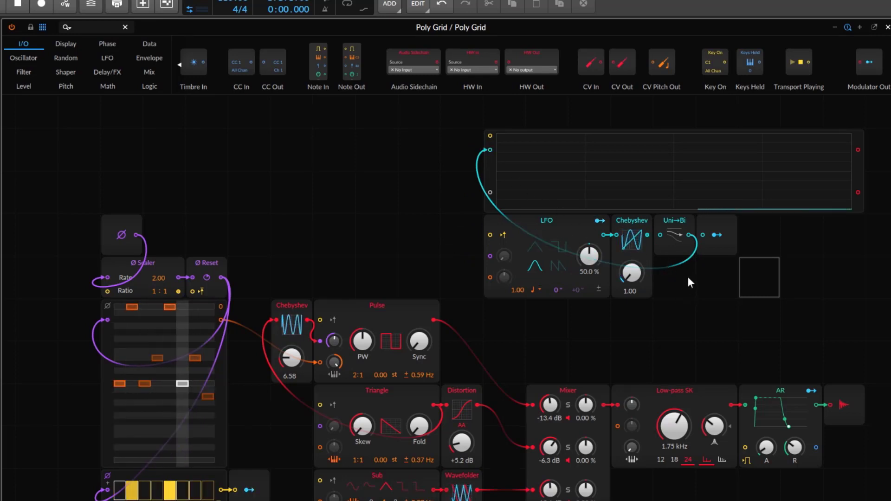
pyautogui.moveTo(646, 235); pyautogui.dragTo(661, 238)
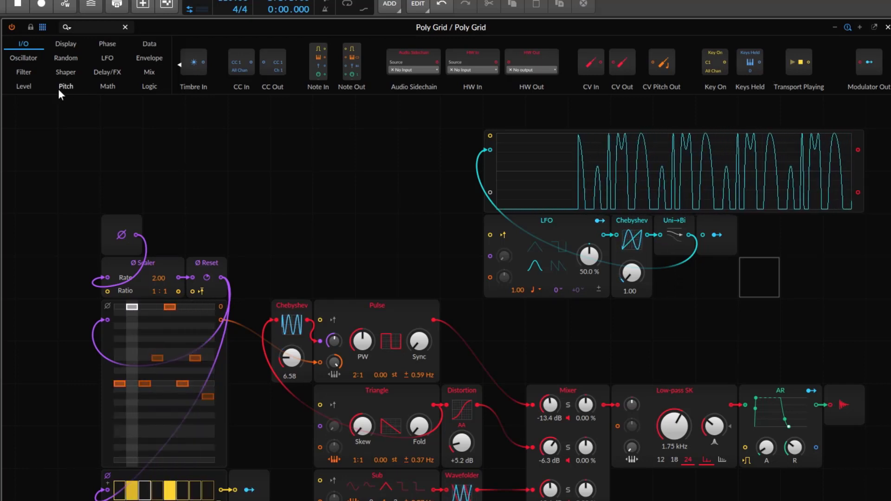
pyautogui.click(21, 86)
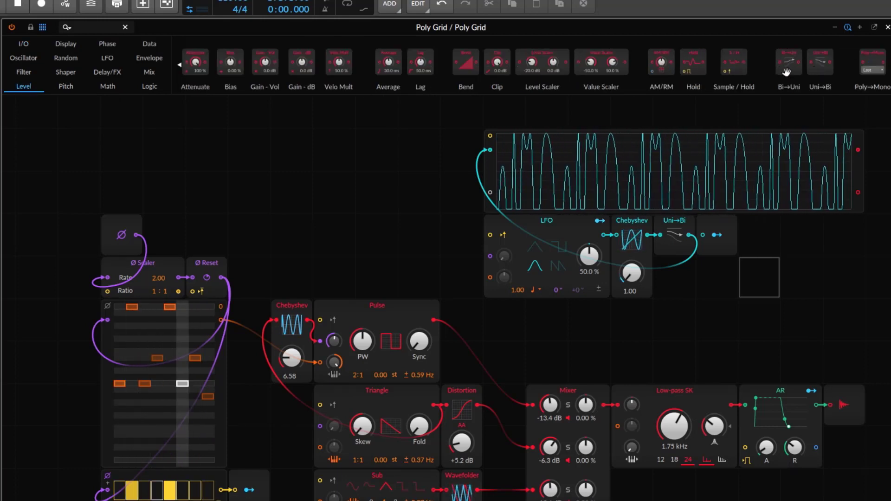
pyautogui.moveTo(787, 73); pyautogui.dragTo(667, 223)
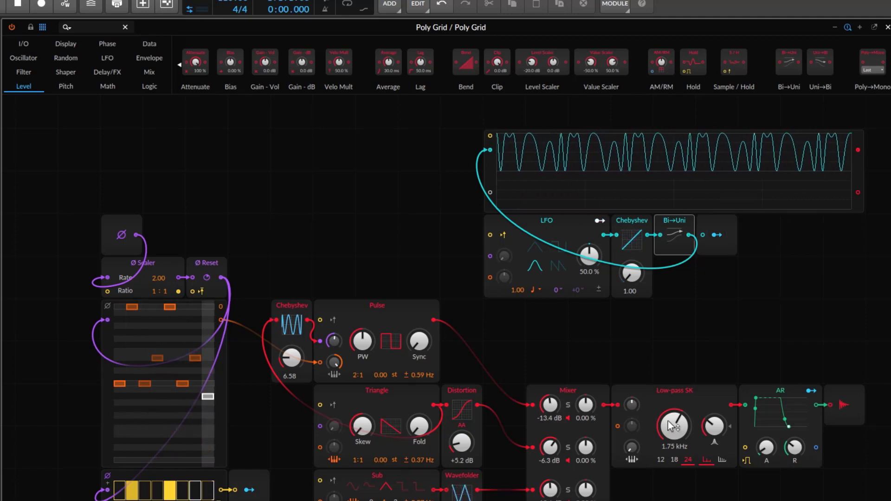
# - Set the low-pass cutoff to 1.60 kHz and modulate it from the Modulator Out fed by the Bi→Uni
pyautogui.moveTo(670, 423); pyautogui.dragTo(623, 401)
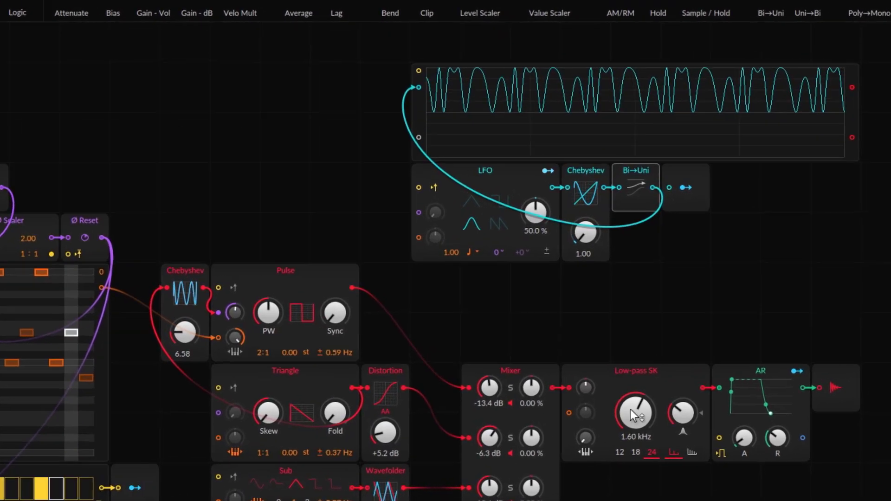
pyautogui.click(686, 187)
pyautogui.click(667, 160)
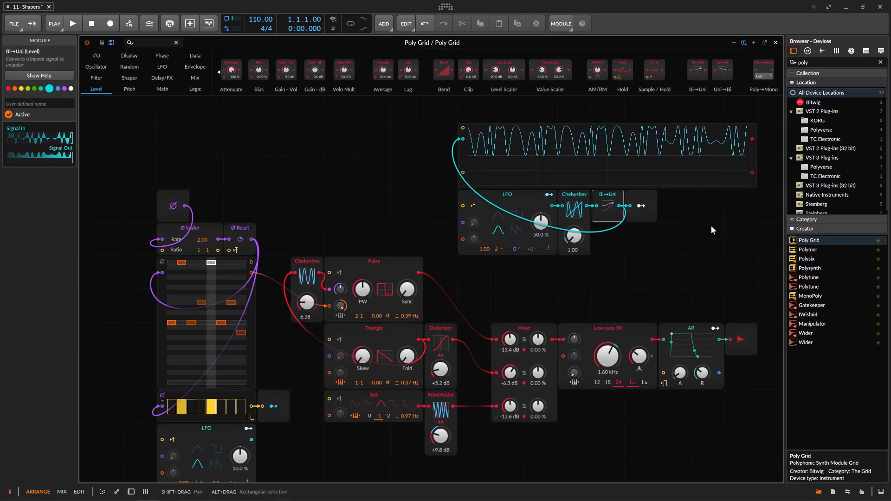
# - Search the device browser for "delay" and add a Delay-2 after the Poly Grid in the device chain
pyautogui.scroll(-1, 711, 225)
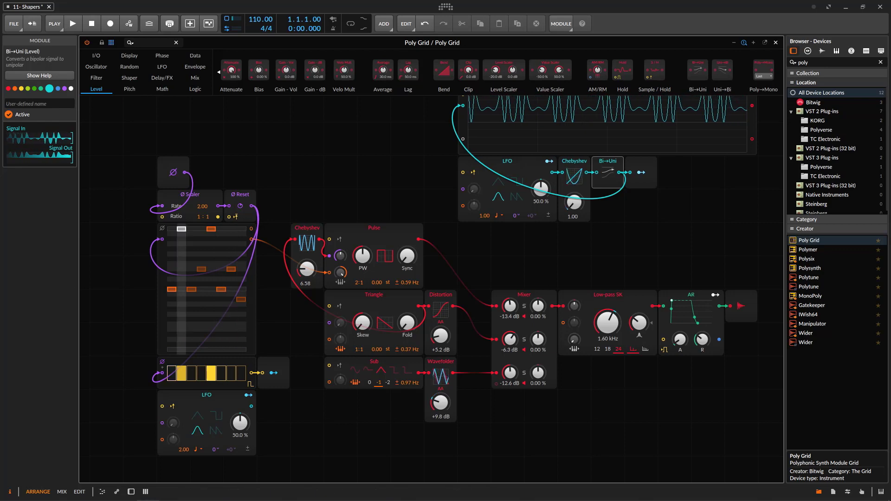
pyautogui.moveTo(817, 63); pyautogui.dragTo(790, 62)
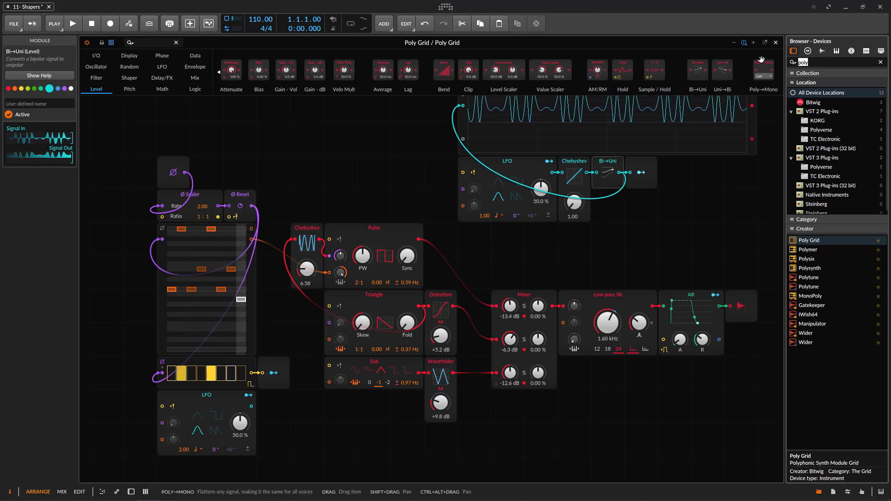
pyautogui.write('delay')
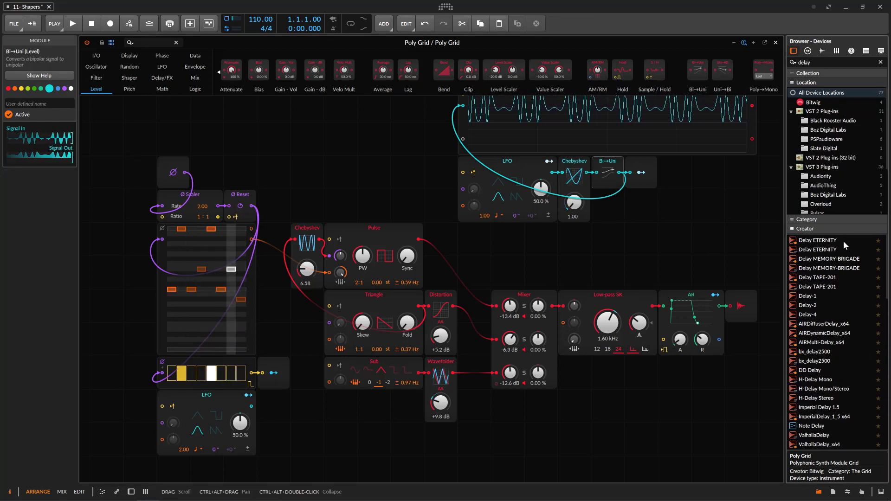
pyautogui.click(131, 494)
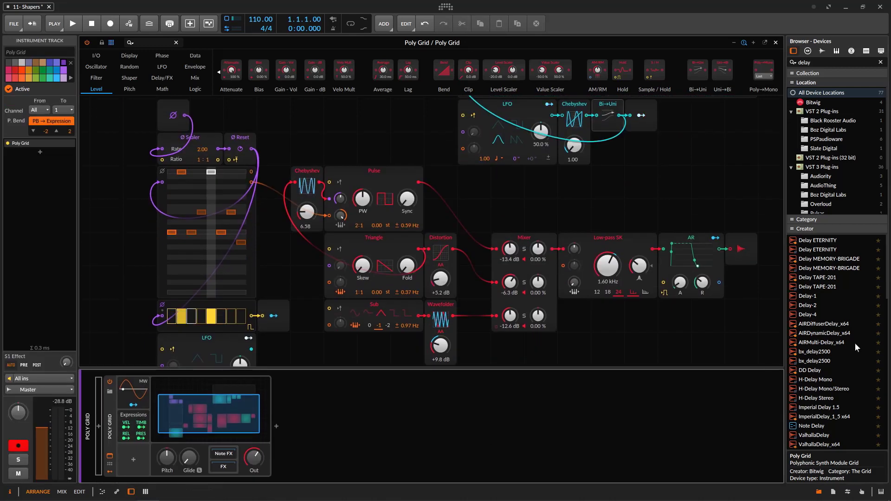
pyautogui.doubleClick(814, 306)
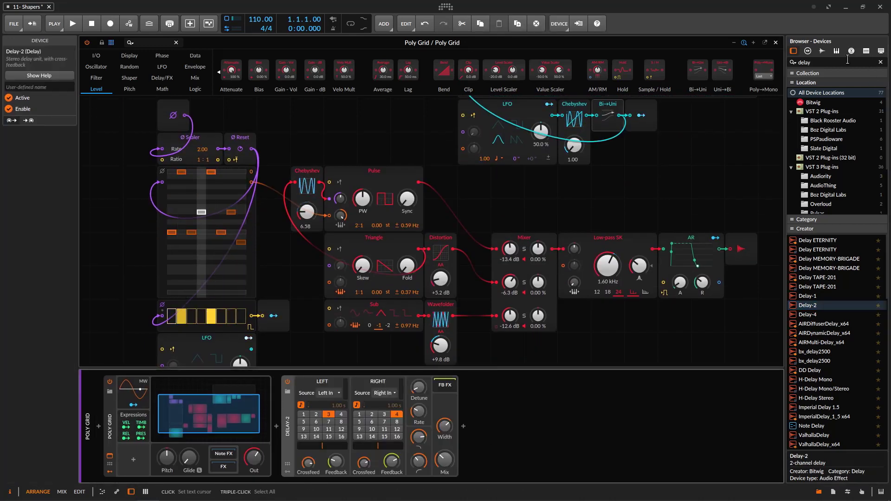
# - Search the device browser for "rev" and add the Reverb device after the Delay-2
pyautogui.write('reveb')
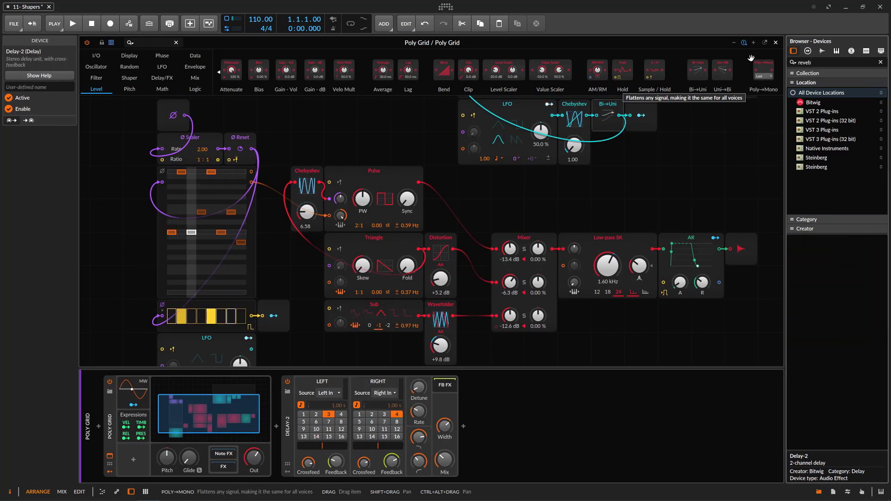
pyautogui.press('BackSpace')
pyautogui.press('BackSpace')
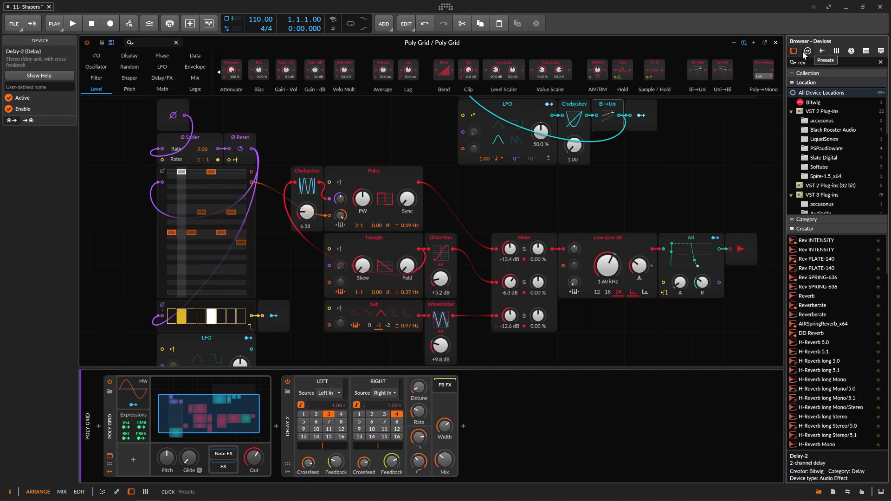
pyautogui.doubleClick(815, 297)
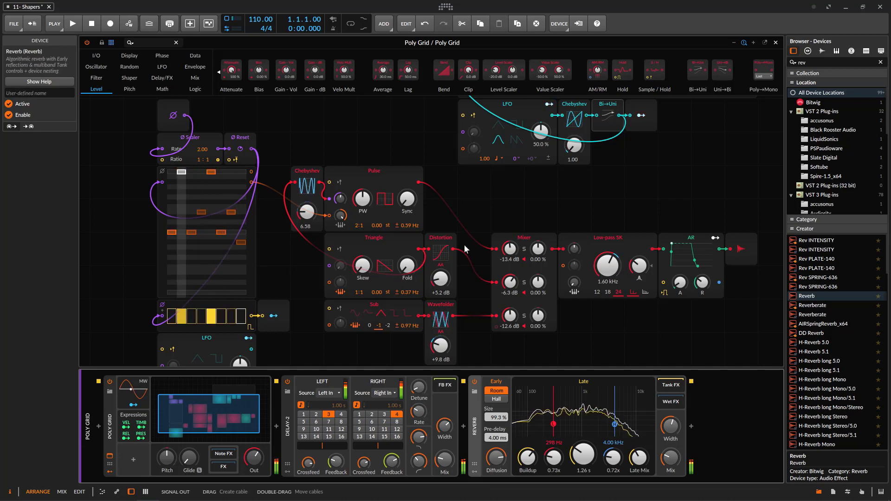
# - Sweep the low-pass cutoff down to 477 Hz, up to 2.08 kHz, and back to 1.43 kHz
pyautogui.scroll(-2, 649, 189)
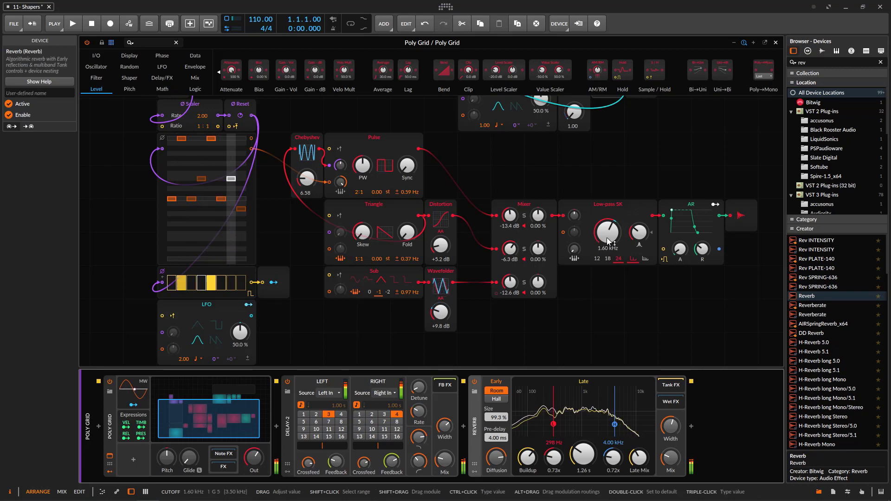
pyautogui.moveTo(608, 241); pyautogui.dragTo(608, 240)
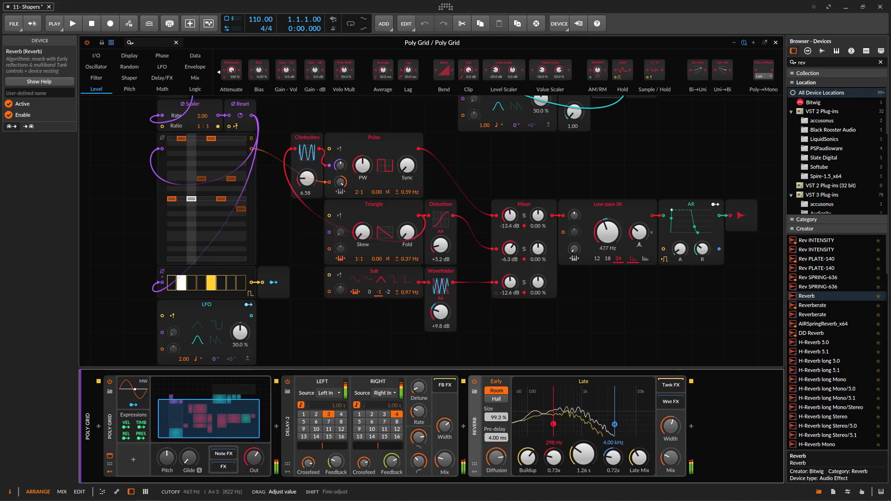
pyautogui.moveTo(608, 231); pyautogui.dragTo(639, 240)
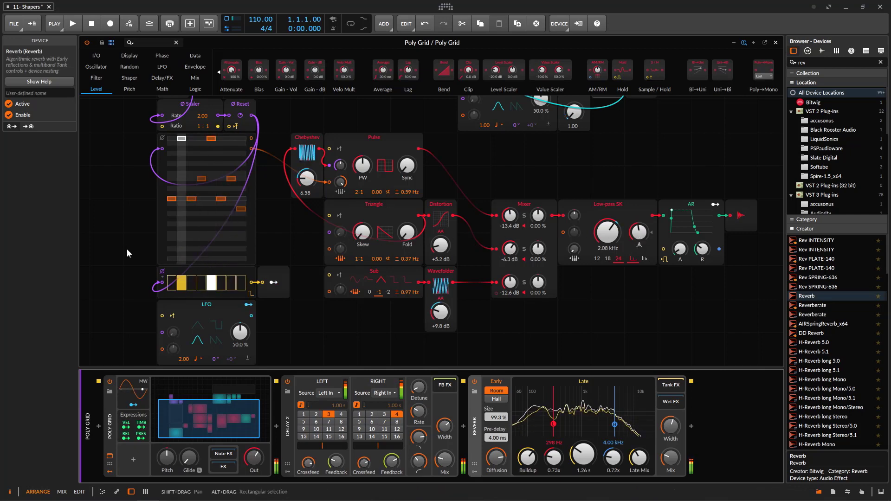
pyautogui.scroll(-2, 605, 317)
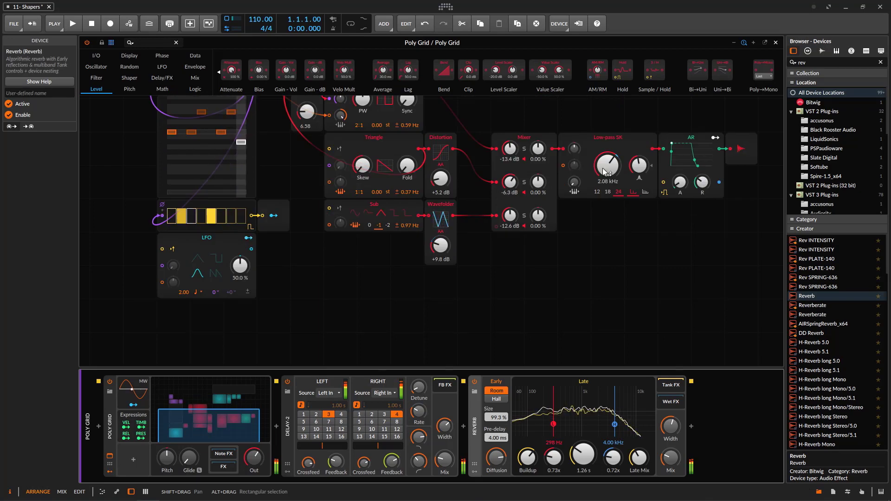
pyautogui.scroll(-3, 605, 171)
pyautogui.moveTo(604, 172); pyautogui.dragTo(602, 168)
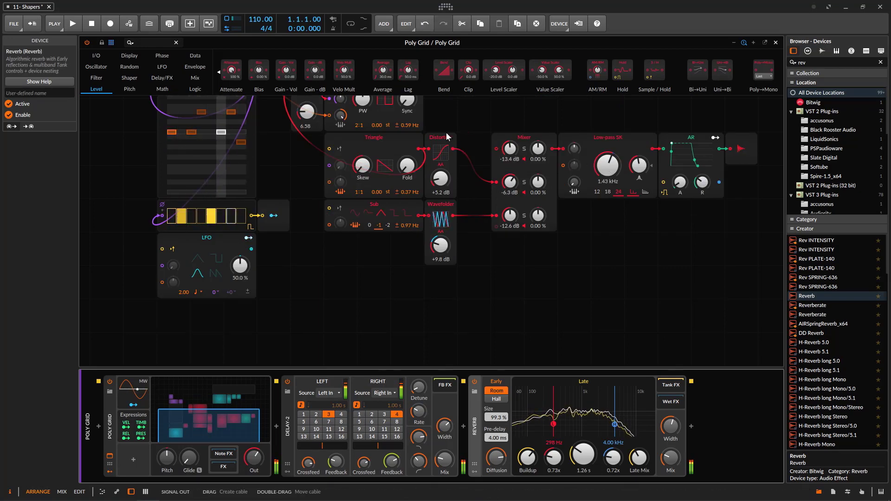
# - Set the Mixer's Triangle channel to -6.9 dB and Sub channel to -19.3 dB, and open the low-pass cutoff to 1.85 kHz
pyautogui.scroll(2, 436, 130)
pyautogui.moveTo(419, 150)
pyautogui.mouseDown()
pyautogui.moveTo(506, 213)
pyautogui.moveTo(496, 217)
pyautogui.moveTo(509, 212)
pyautogui.mouseUp()
pyautogui.moveTo(514, 250); pyautogui.dragTo(505, 284)
pyautogui.moveTo(511, 216); pyautogui.dragTo(510, 221)
pyautogui.moveTo(512, 257); pyautogui.dragTo(512, 254)
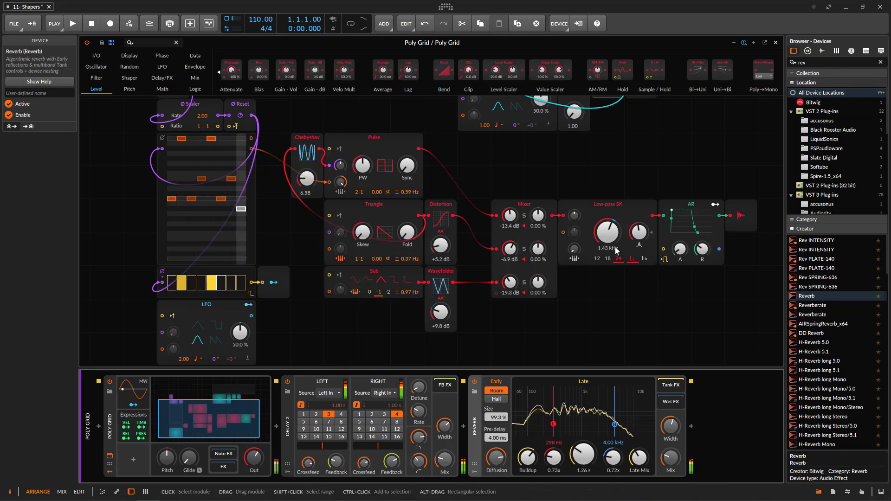
pyautogui.moveTo(610, 239); pyautogui.dragTo(609, 239)
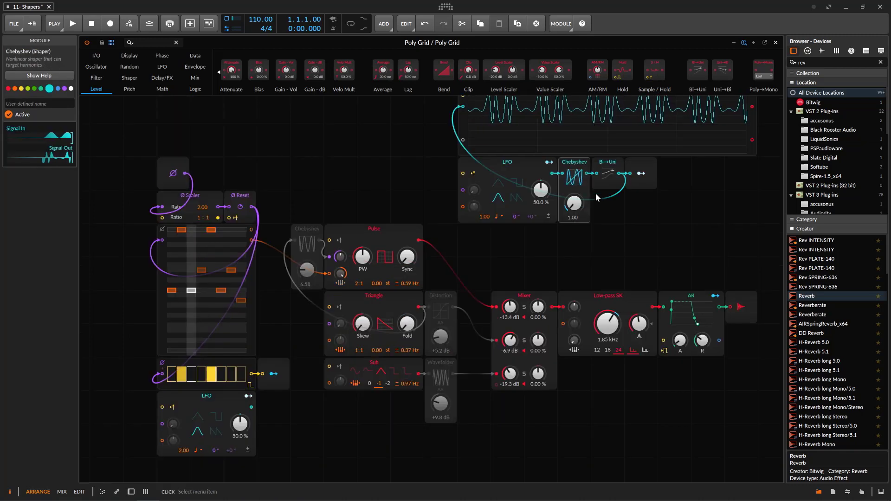
# - Deactivate the upper Chebyshev for comparison, then reactivate it together with the lower Chebyshev, the Distortion and the Wavefolder
pyautogui.hotkey('alt', 'a')
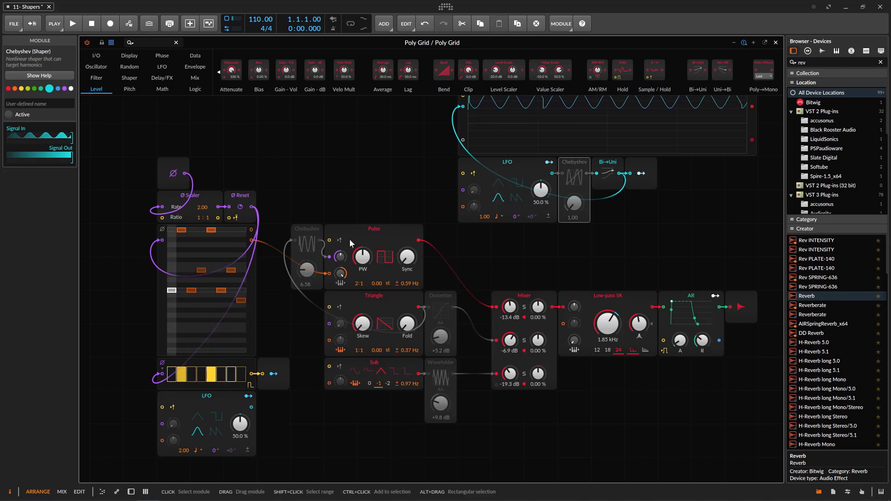
pyautogui.rightClick(310, 230)
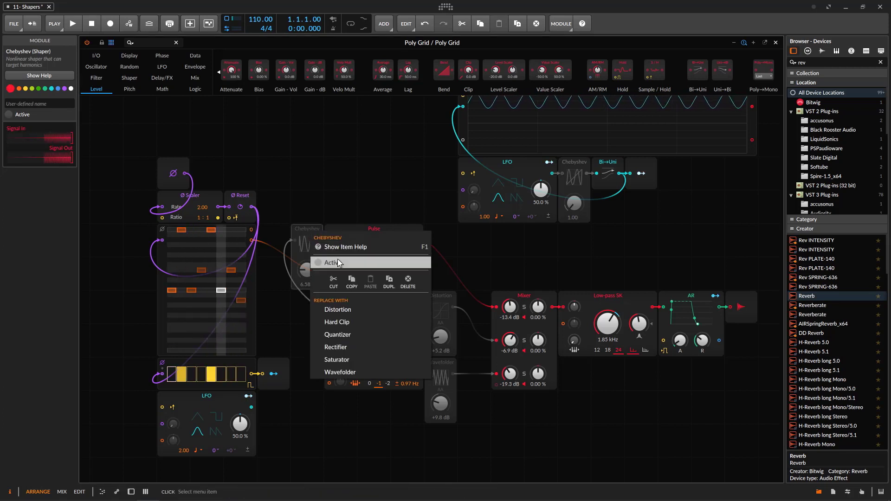
pyautogui.click(338, 259)
pyautogui.rightClick(437, 301)
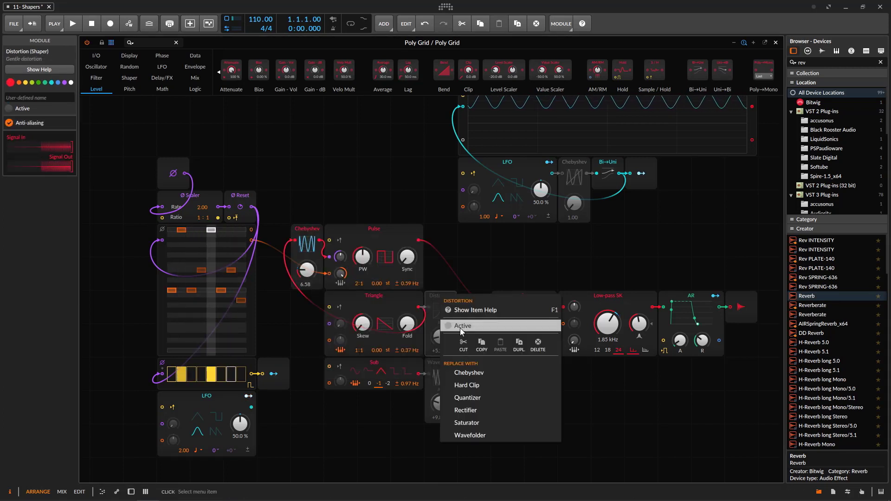
pyautogui.click(455, 330)
pyautogui.rightClick(440, 365)
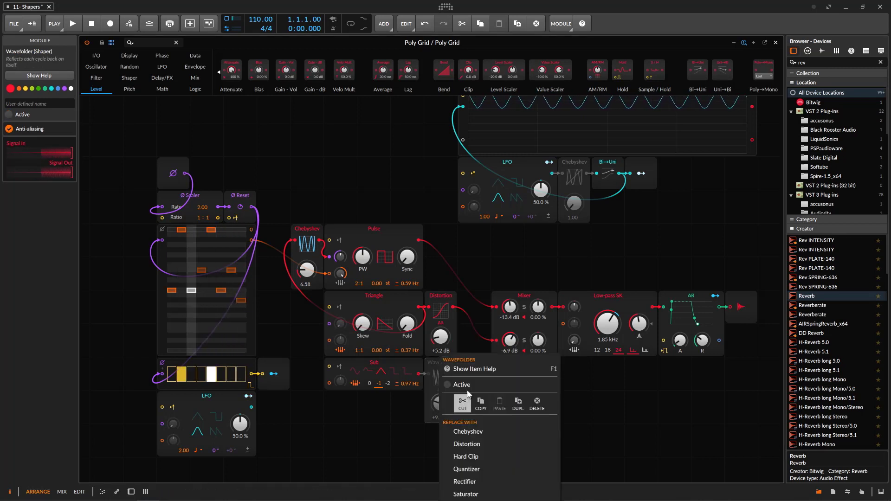
pyautogui.click(468, 398)
pyautogui.click(567, 168)
pyautogui.rightClick(567, 168)
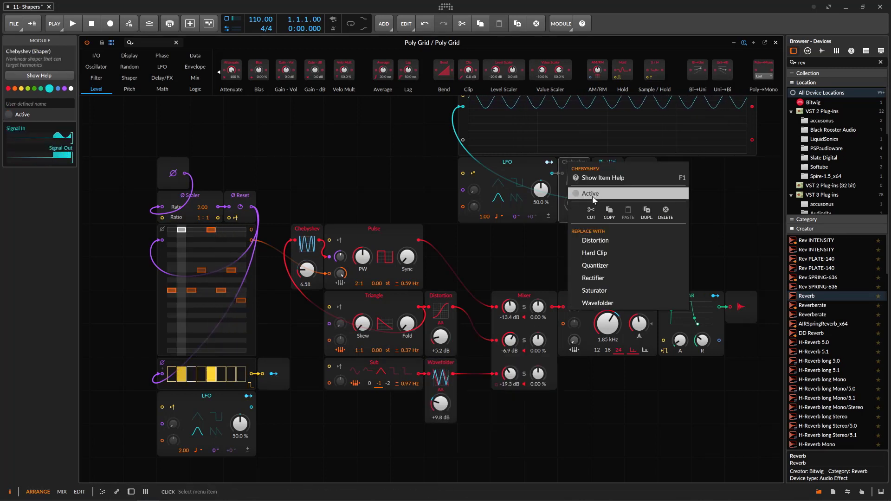
pyautogui.click(590, 195)
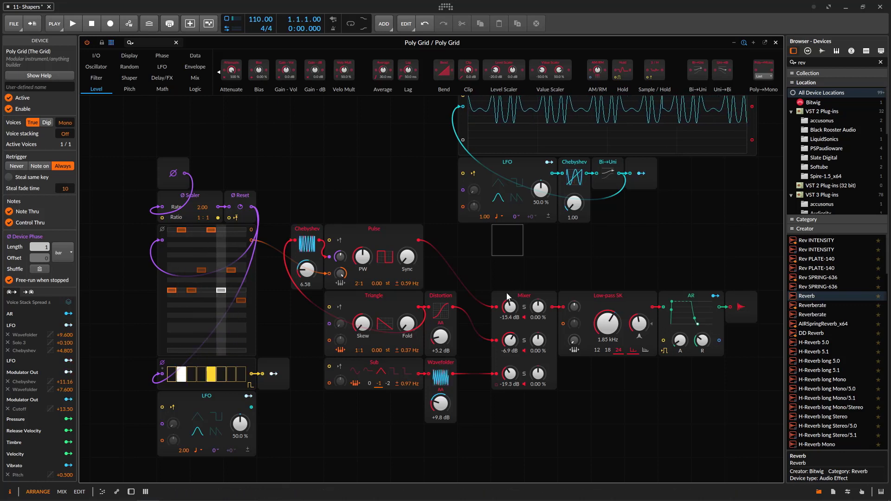
# - Lower the Mixer's Pulse channel to -21.7 dB and map the LFO below the gate sequencer to its level with an amount of +0.176
pyautogui.moveTo(514, 315); pyautogui.dragTo(439, 337)
pyautogui.click(249, 396)
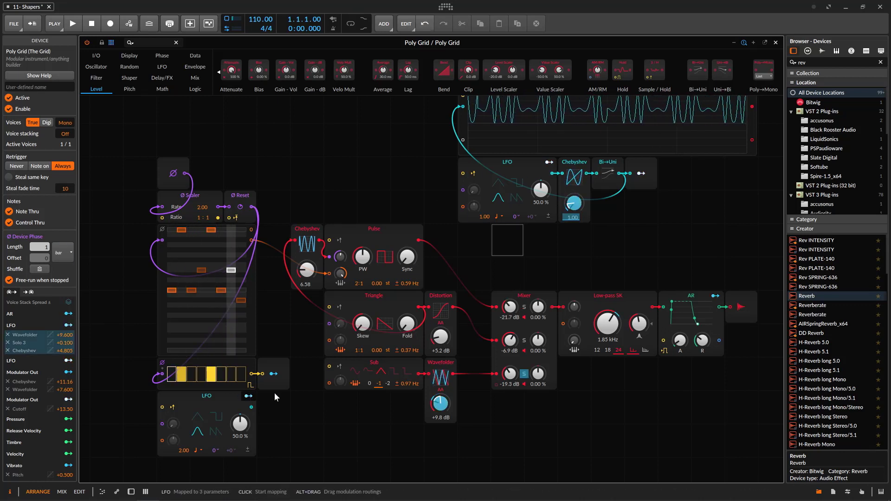
pyautogui.moveTo(511, 310); pyautogui.dragTo(511, 305)
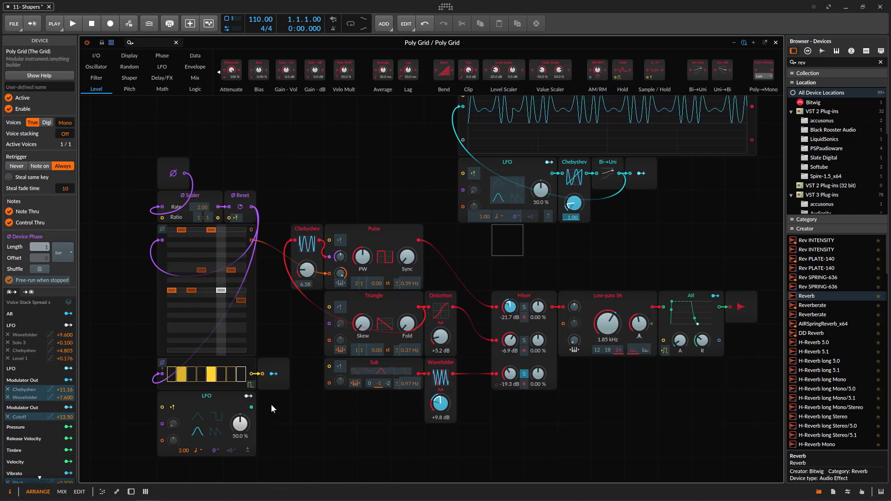
pyautogui.click(249, 397)
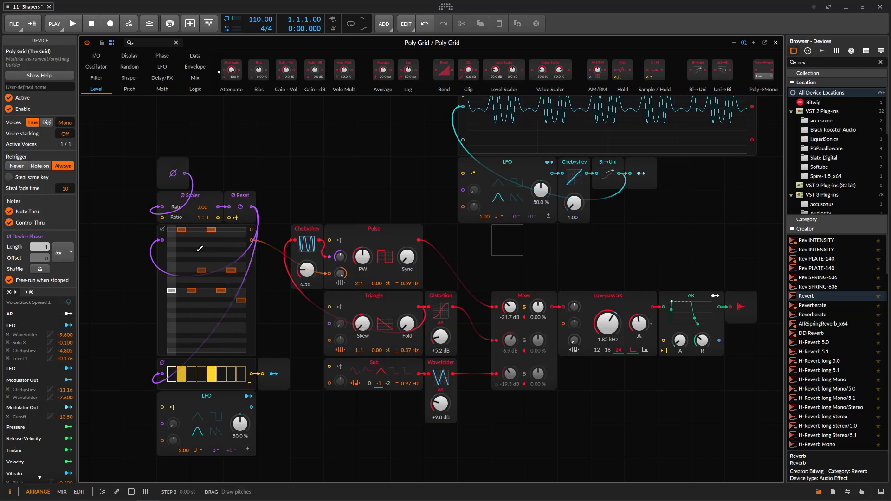
# - Lower the Mixer's Pulse channel to -23.8 dB and map the same LFO to that channel's solo switch
pyautogui.moveTo(510, 309); pyautogui.dragTo(511, 311)
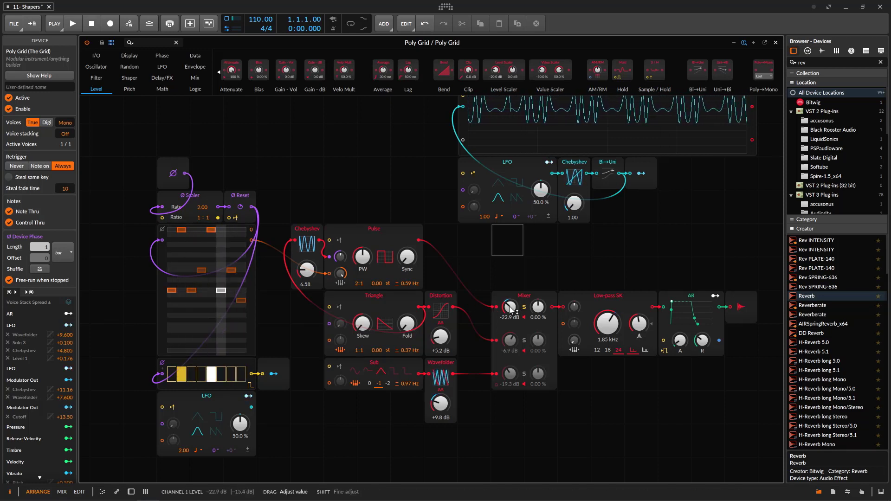
pyautogui.moveTo(510, 308); pyautogui.dragTo(510, 312)
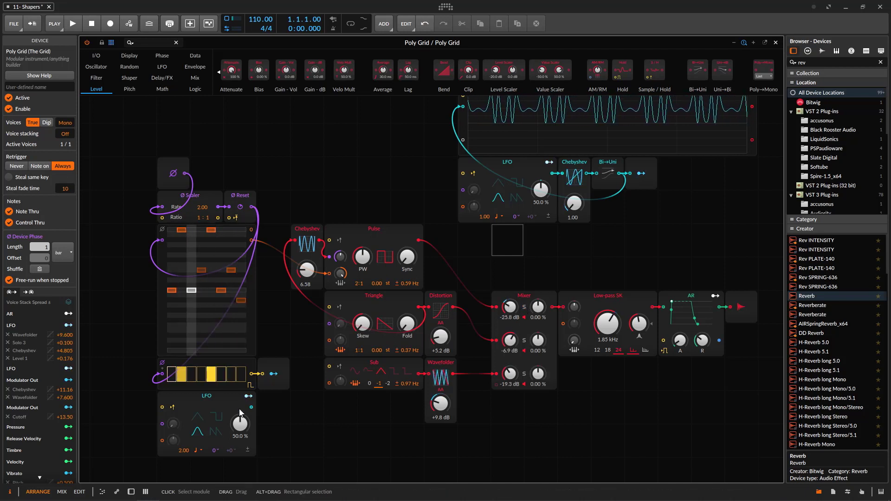
pyautogui.click(248, 396)
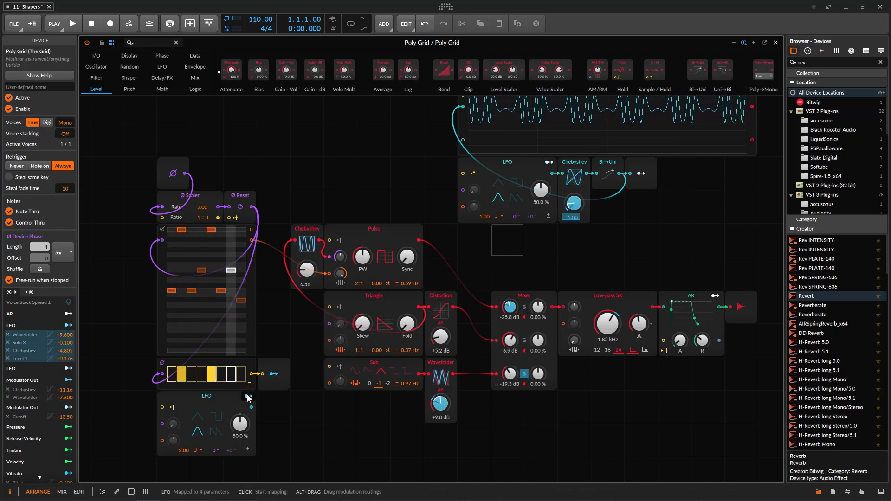
pyautogui.click(525, 307)
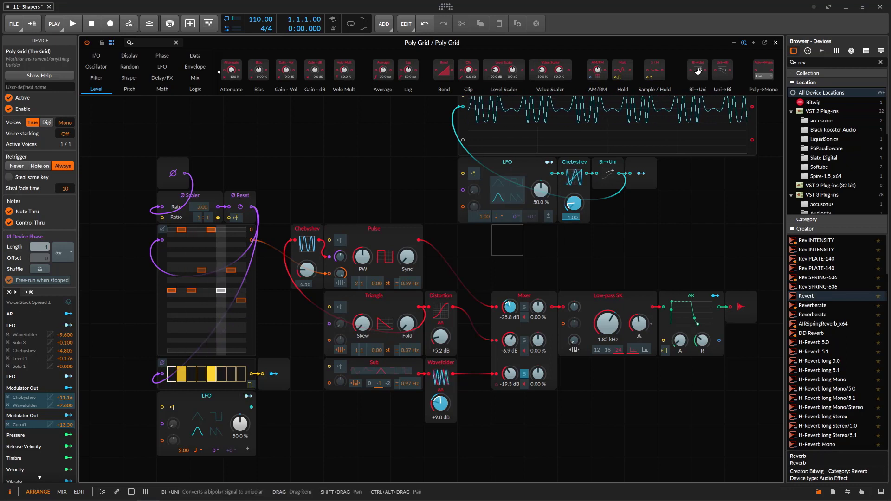
# - Add a Uni→Bi module fed by the LFO below the gate sequencer, followed by a Modulator Out module
pyautogui.moveTo(722, 72); pyautogui.dragTo(273, 439)
pyautogui.moveTo(250, 408); pyautogui.dragTo(263, 441)
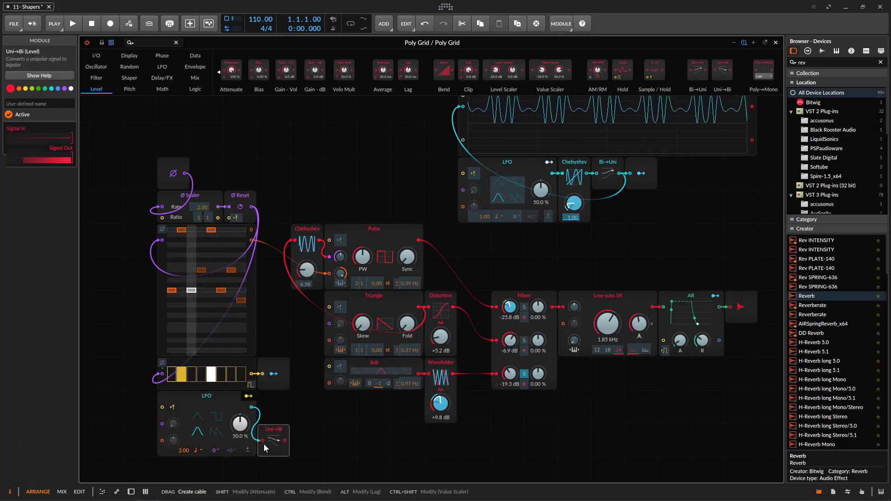
pyautogui.click(88, 57)
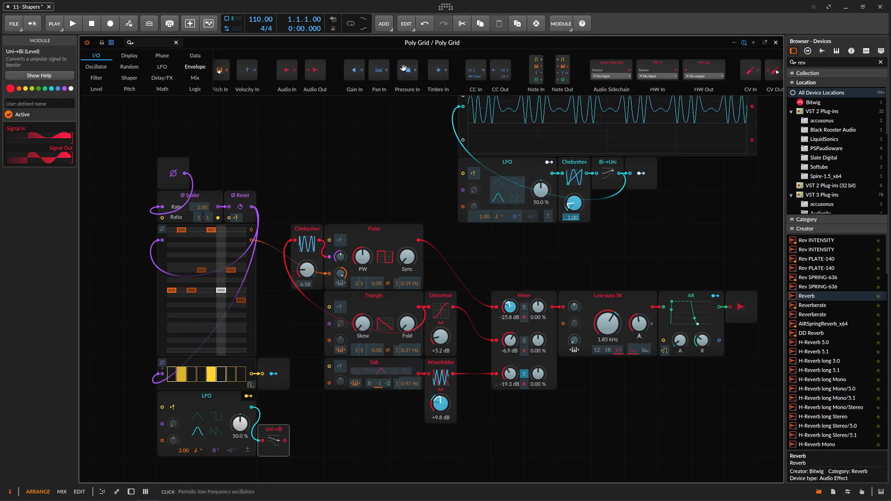
pyautogui.click(778, 73)
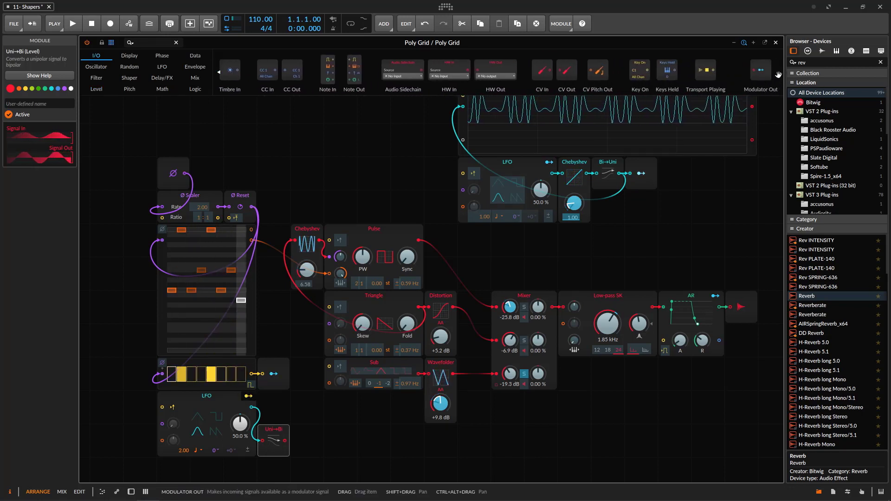
pyautogui.moveTo(760, 71); pyautogui.dragTo(307, 444)
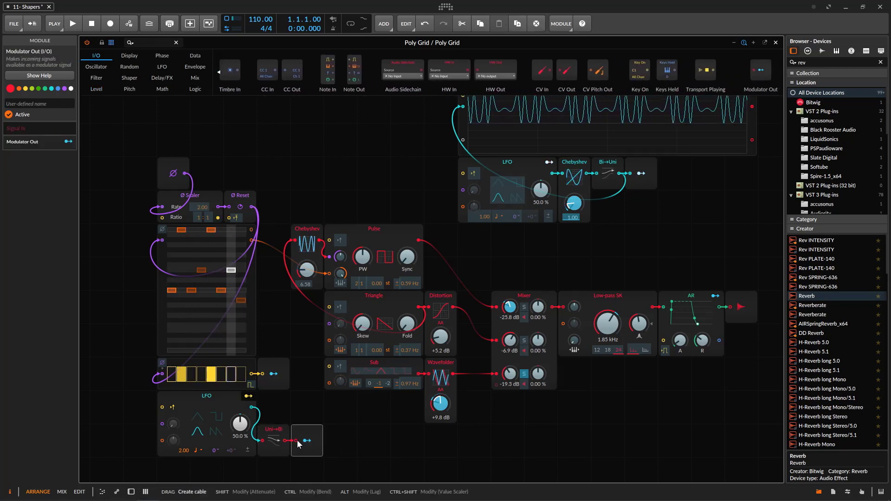
# - Map the new Modulator Out to the Mixer's Pulse channel pan with an amount of +0.420, and set that channel's level to -23.7 dB
pyautogui.click(307, 441)
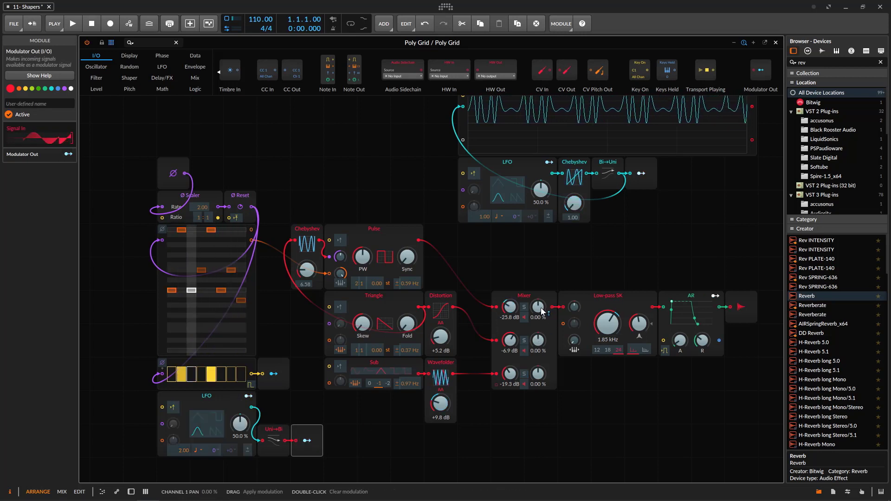
pyautogui.moveTo(538, 307); pyautogui.dragTo(538, 292)
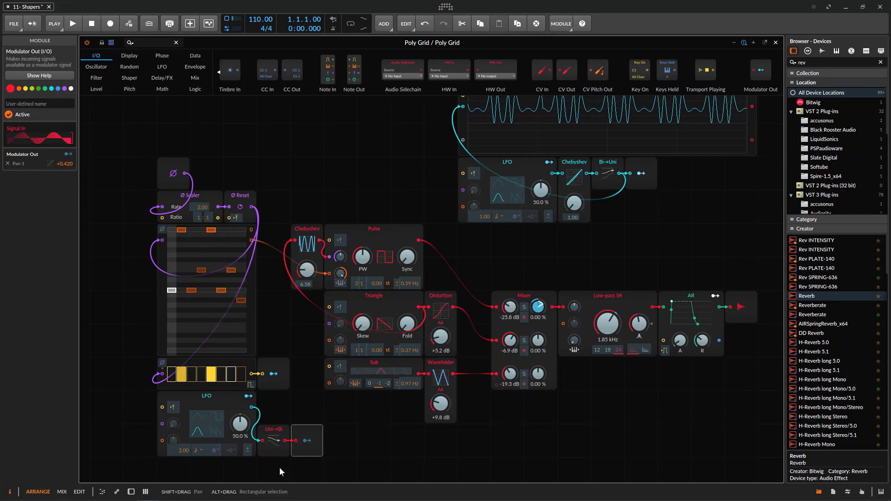
pyautogui.click(307, 441)
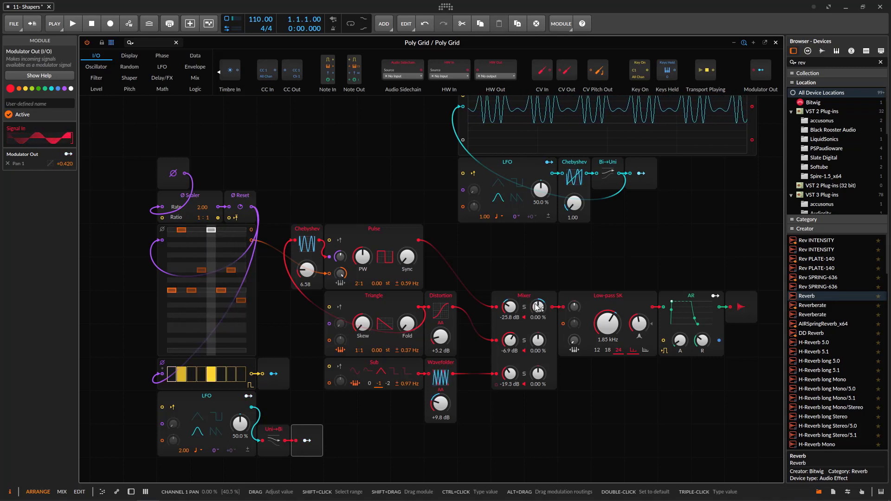
pyautogui.moveTo(513, 309); pyautogui.dragTo(512, 317)
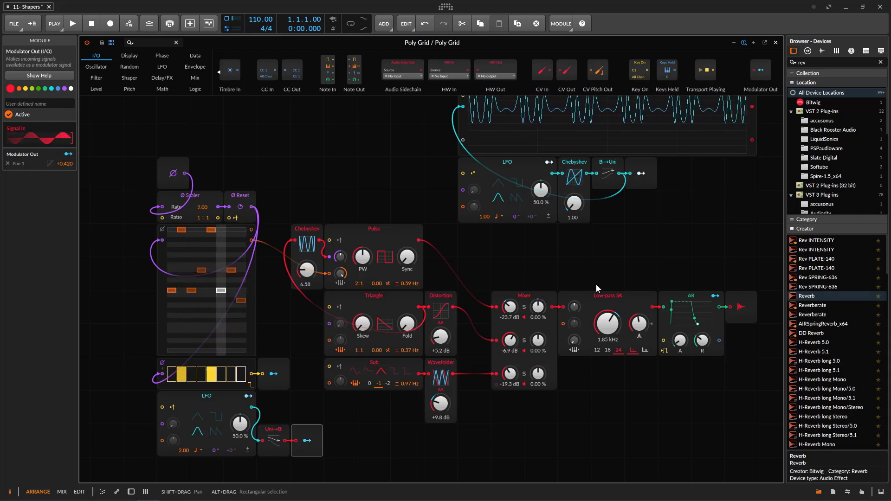
pyautogui.click(162, 56)
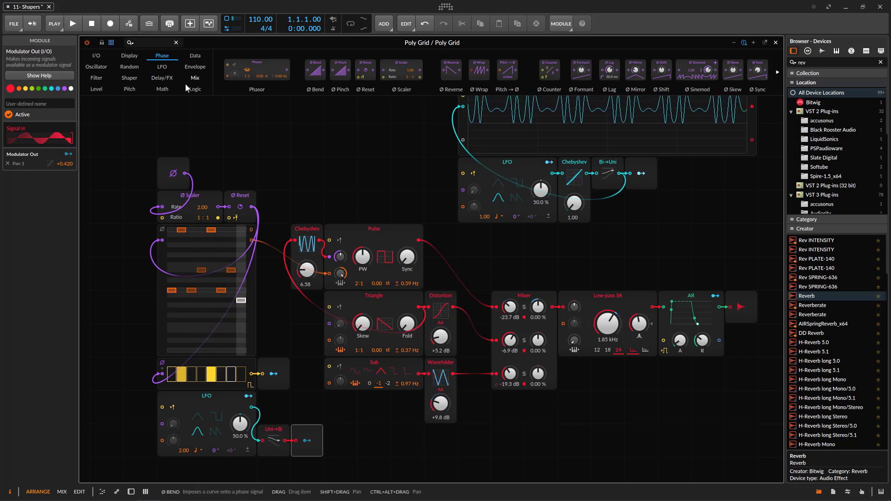
pyautogui.click(195, 56)
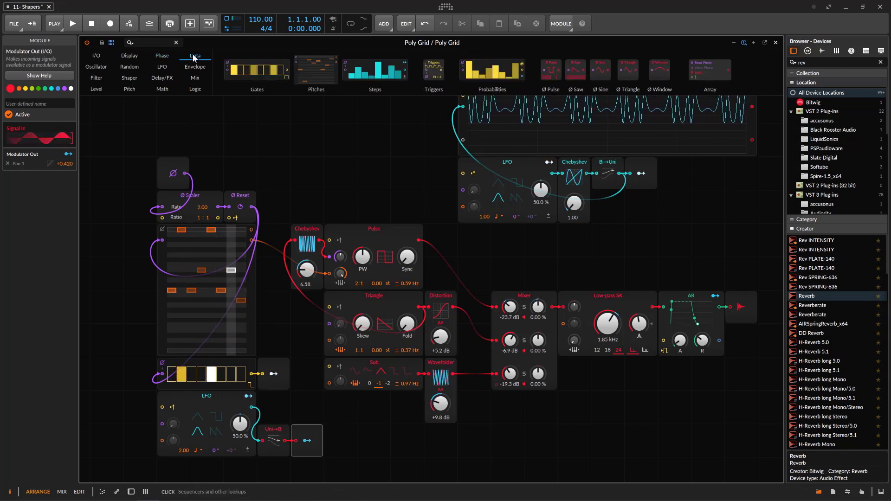